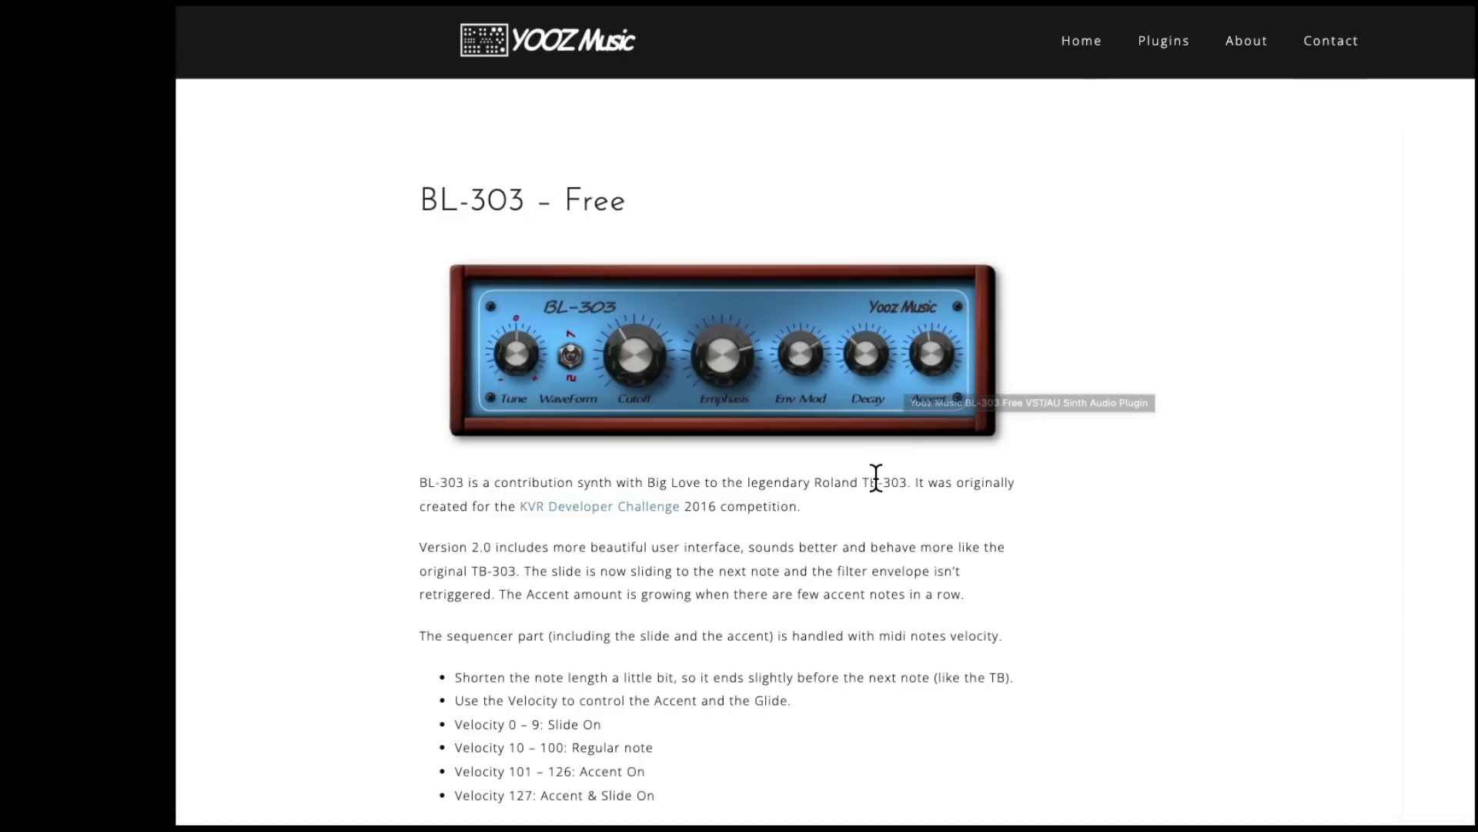
Scroll the BL-303 page down to the Win VST / Mac VST icons and FREE – DOWNLOAD button
{"action": "scroll", "coordinate": [770, 335], "scroll_direction": "down", "scroll_amount": 5}
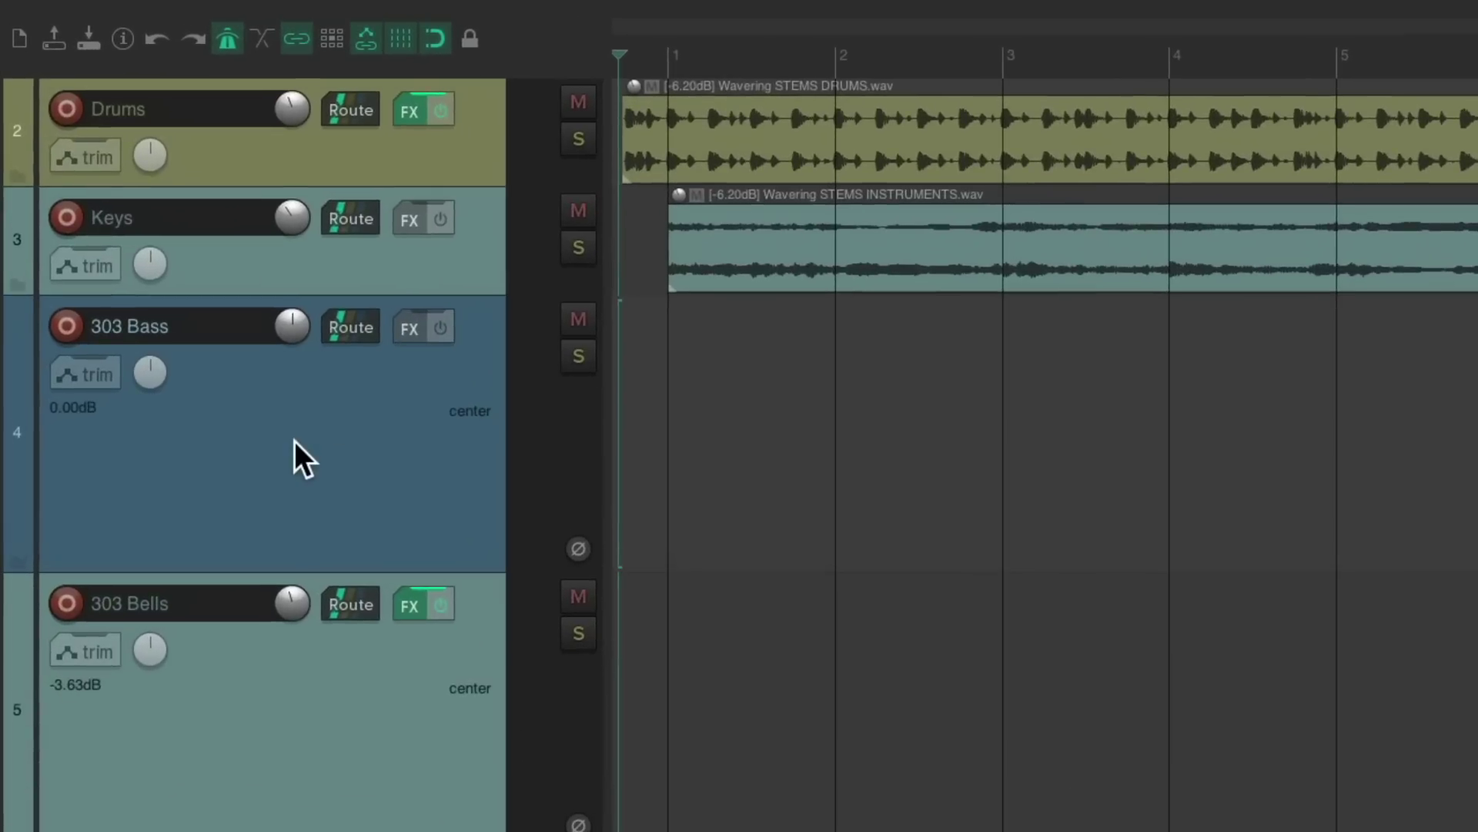
Record-arm the 303 Bass track so it receives MIDI input from all channels
{"action": "left_click", "coordinate": [64, 327]}
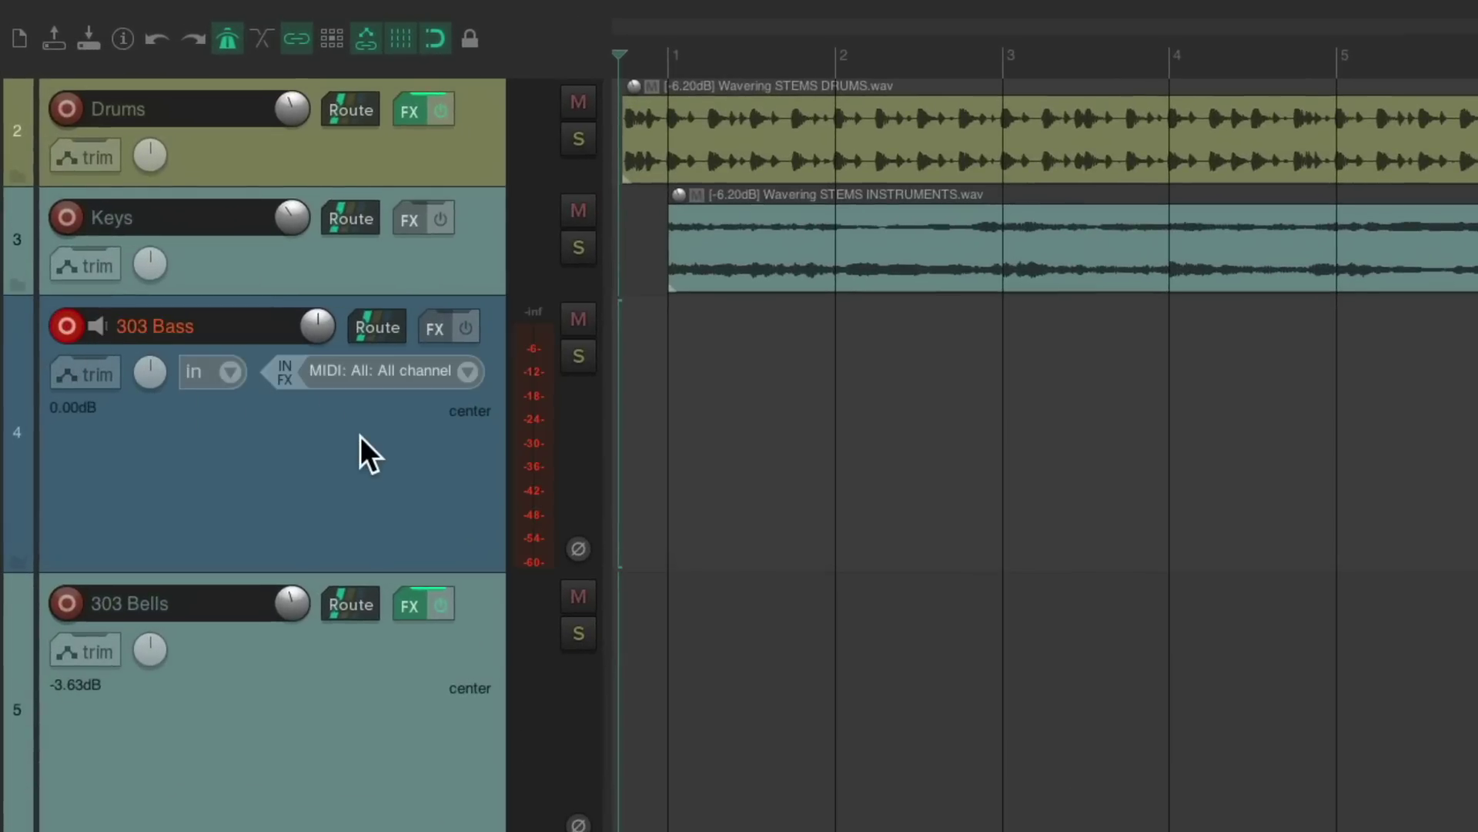
Load VSTi: YoozBL303 (YoozMusic) onto the 303 Bass track, found by filtering for '303'
{"action": "left_click", "coordinate": [439, 331]}
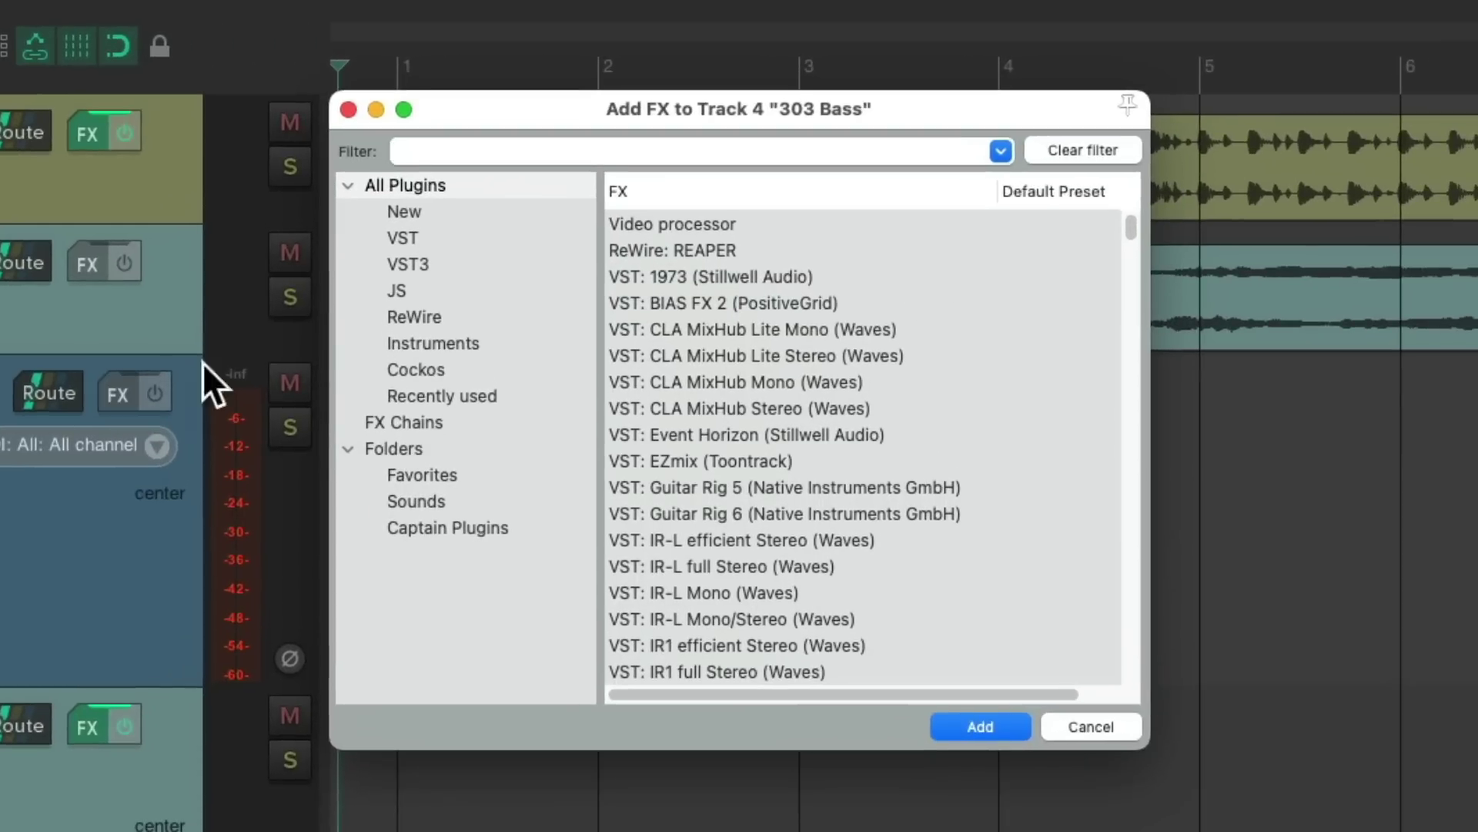
{"action": "type", "text": "303"}
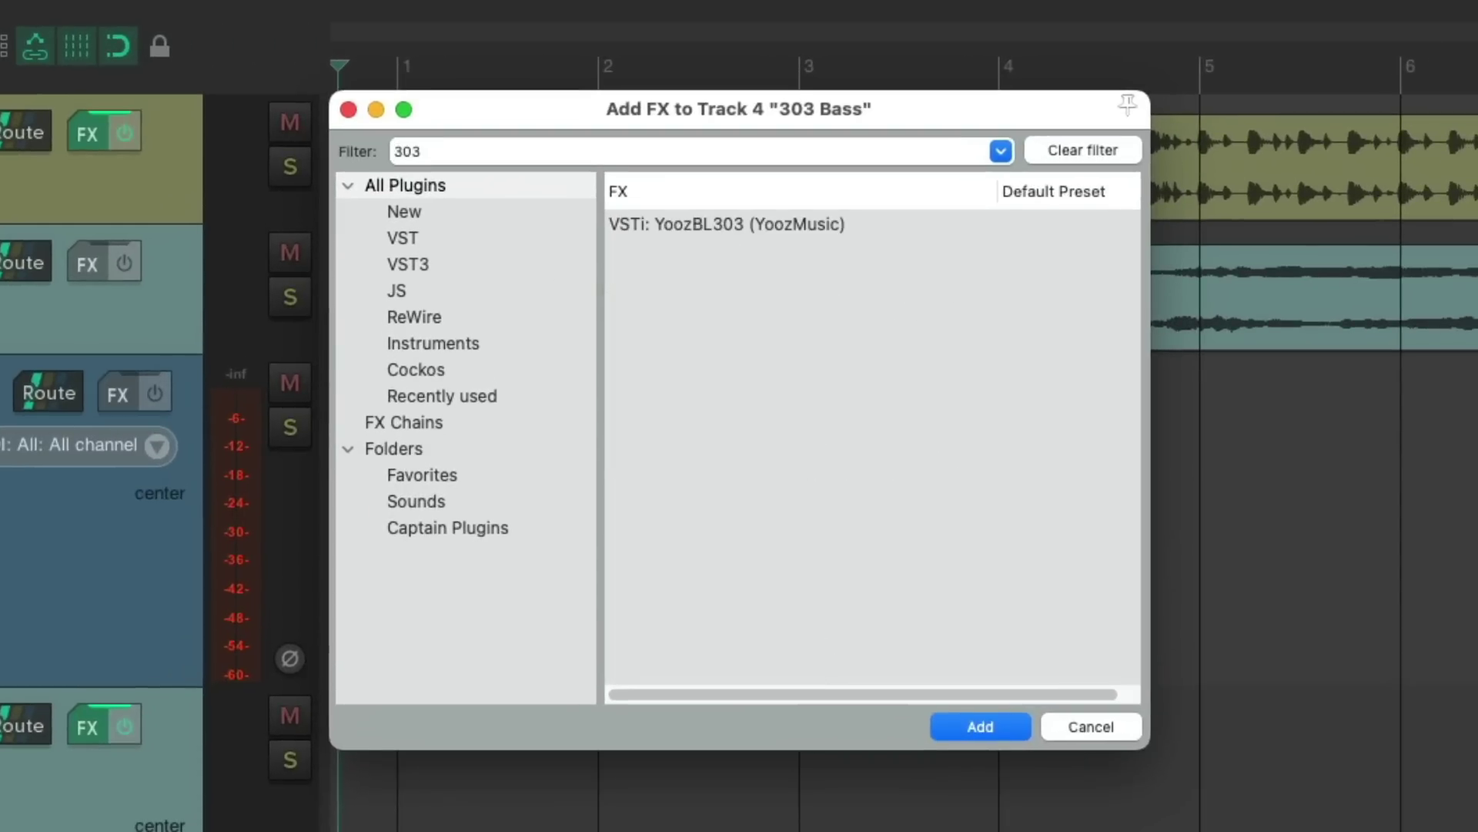
{"action": "left_click", "coordinate": [890, 224]}
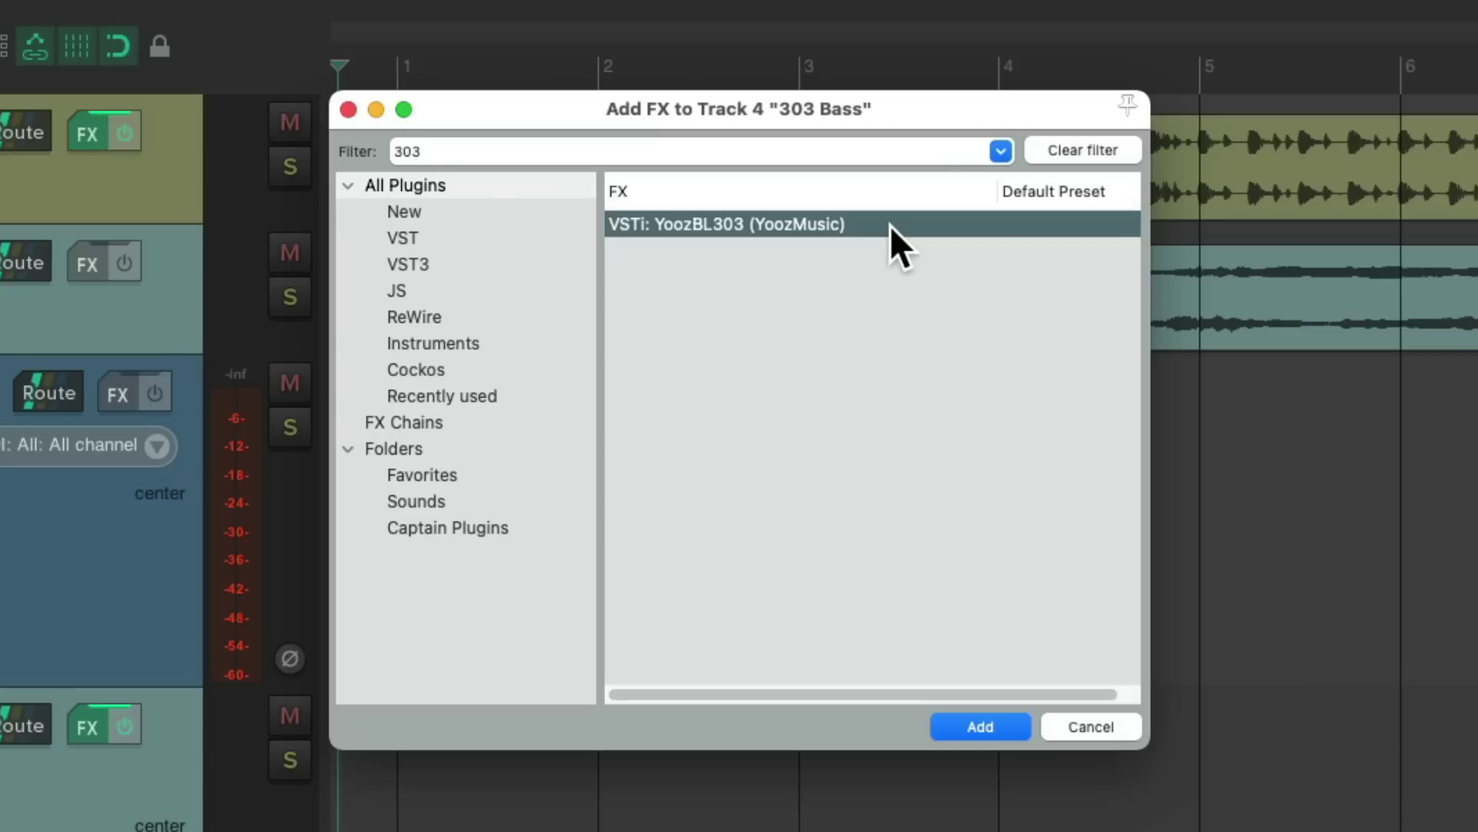
{"action": "double_click", "coordinate": [891, 225]}
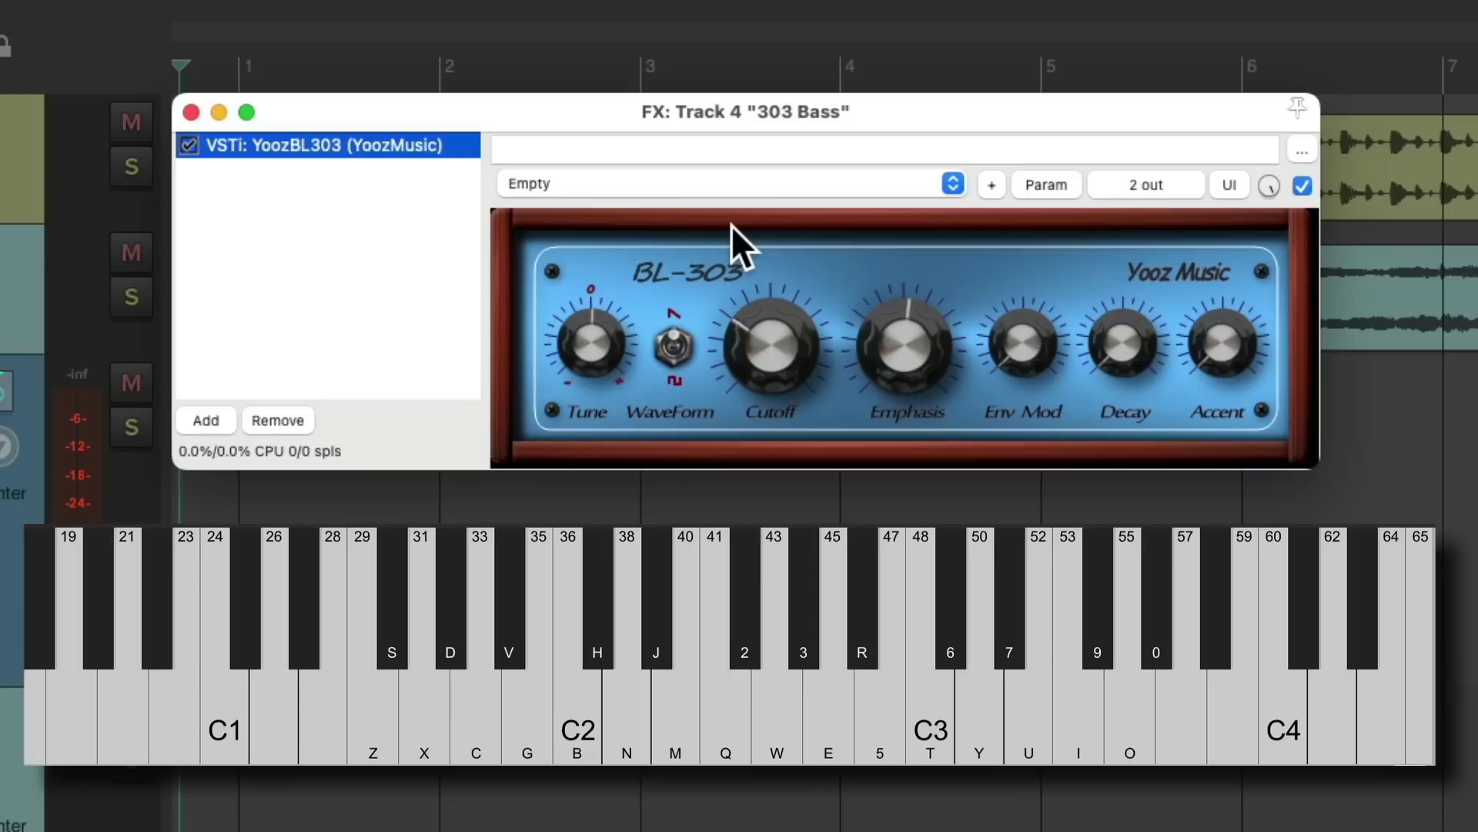
Play a bass riff on the BL-303 and turn the Tune knob down while holding D2
{"action": "key", "text": "n"}
{"action": "key", "text": "v"}
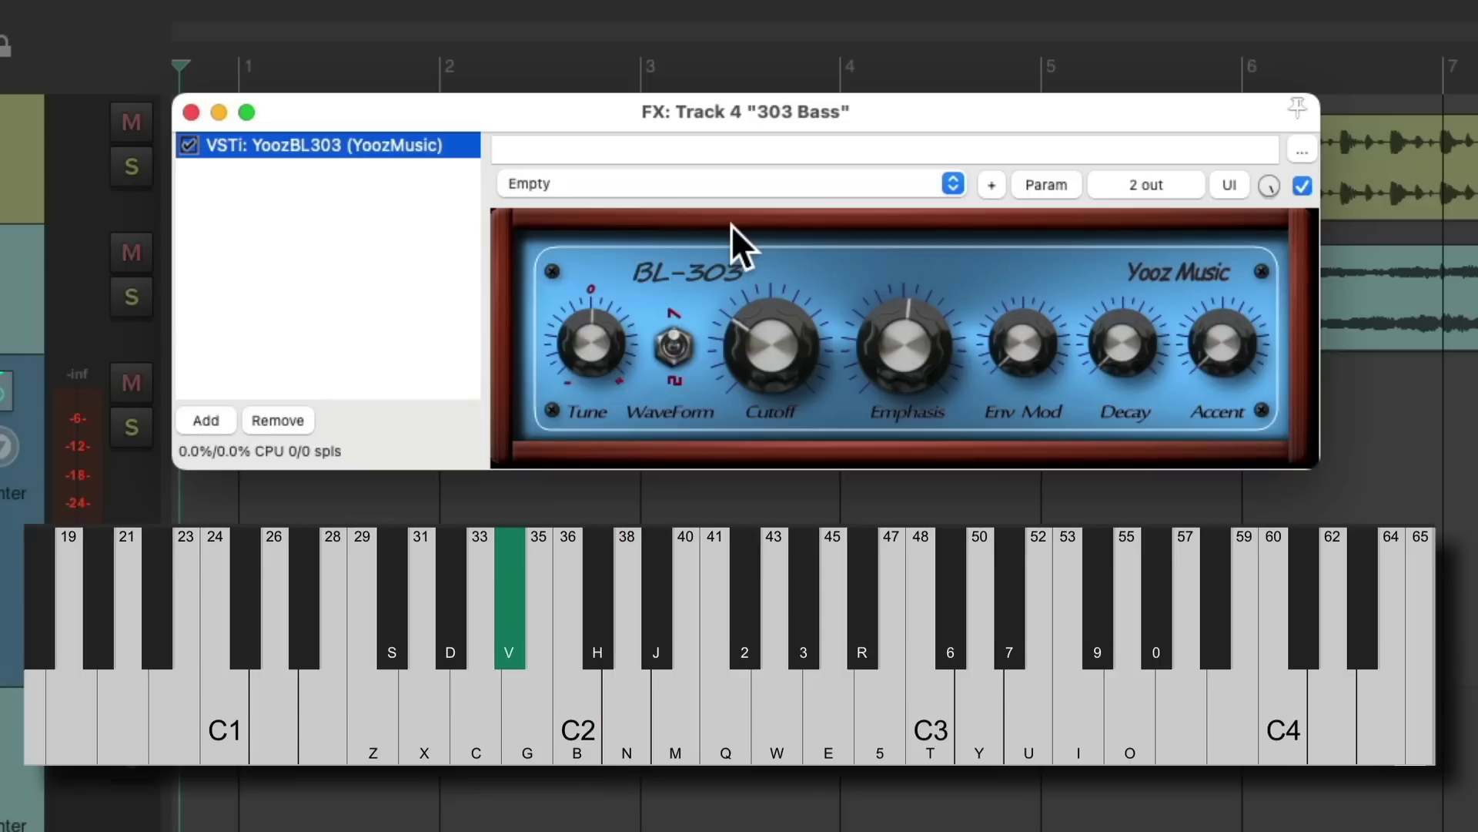
{"action": "key", "text": "b"}
{"action": "key", "text": "n"}
{"action": "key", "text": "b"}
{"action": "key", "text": "v"}
{"action": "key", "text": "v"}
{"action": "key", "text": "v"}
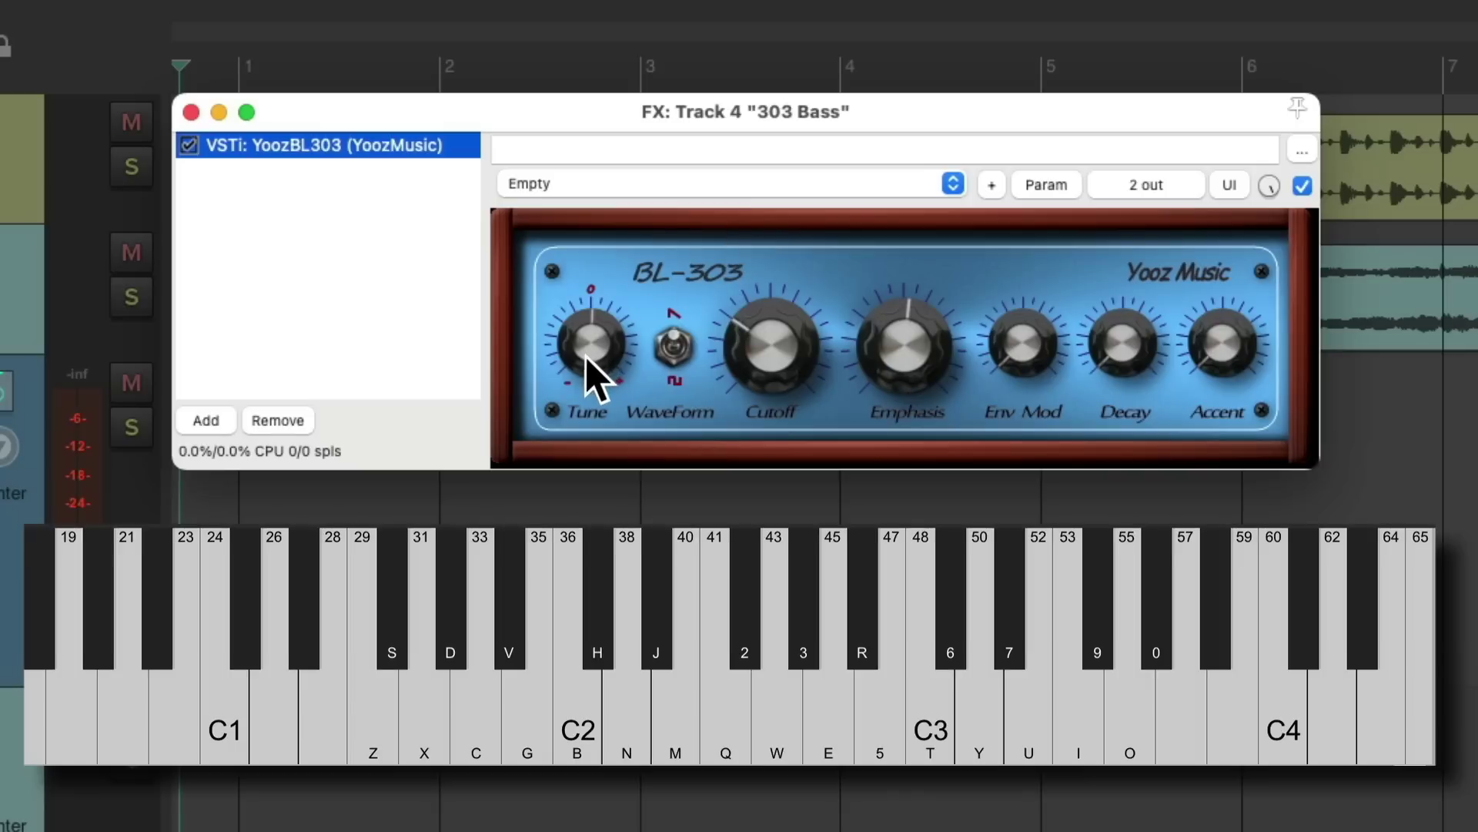
{"action": "key", "text": "n"}
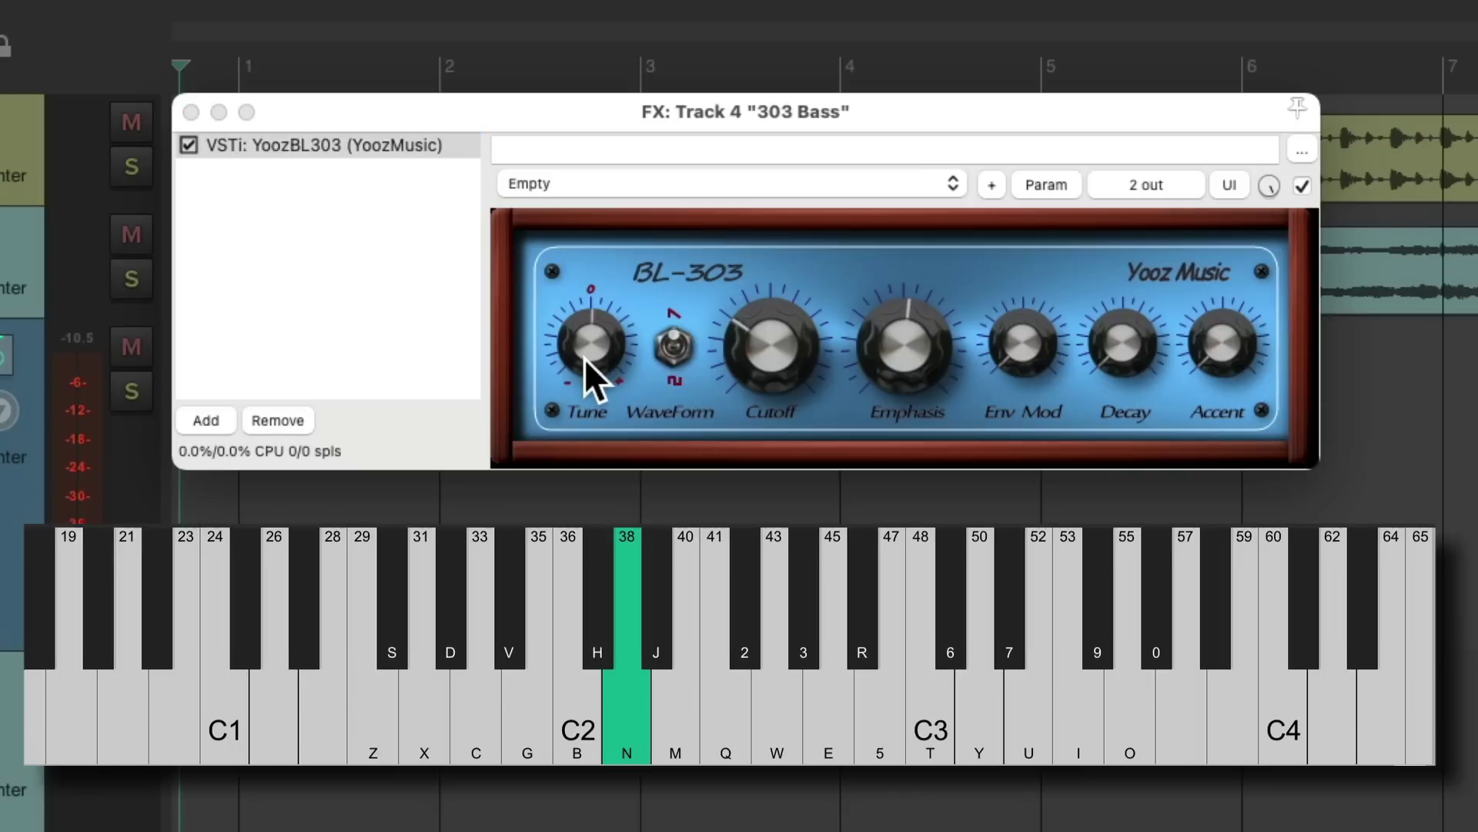
{"action": "mouse_move", "coordinate": [585, 358]}
{"action": "left_mouse_down"}
{"action": "mouse_move", "coordinate": [570, 432]}
{"action": "mouse_move", "coordinate": [607, 275]}
{"action": "mouse_move", "coordinate": [597, 350]}
{"action": "left_mouse_up"}
{"action": "key", "text": "n"}
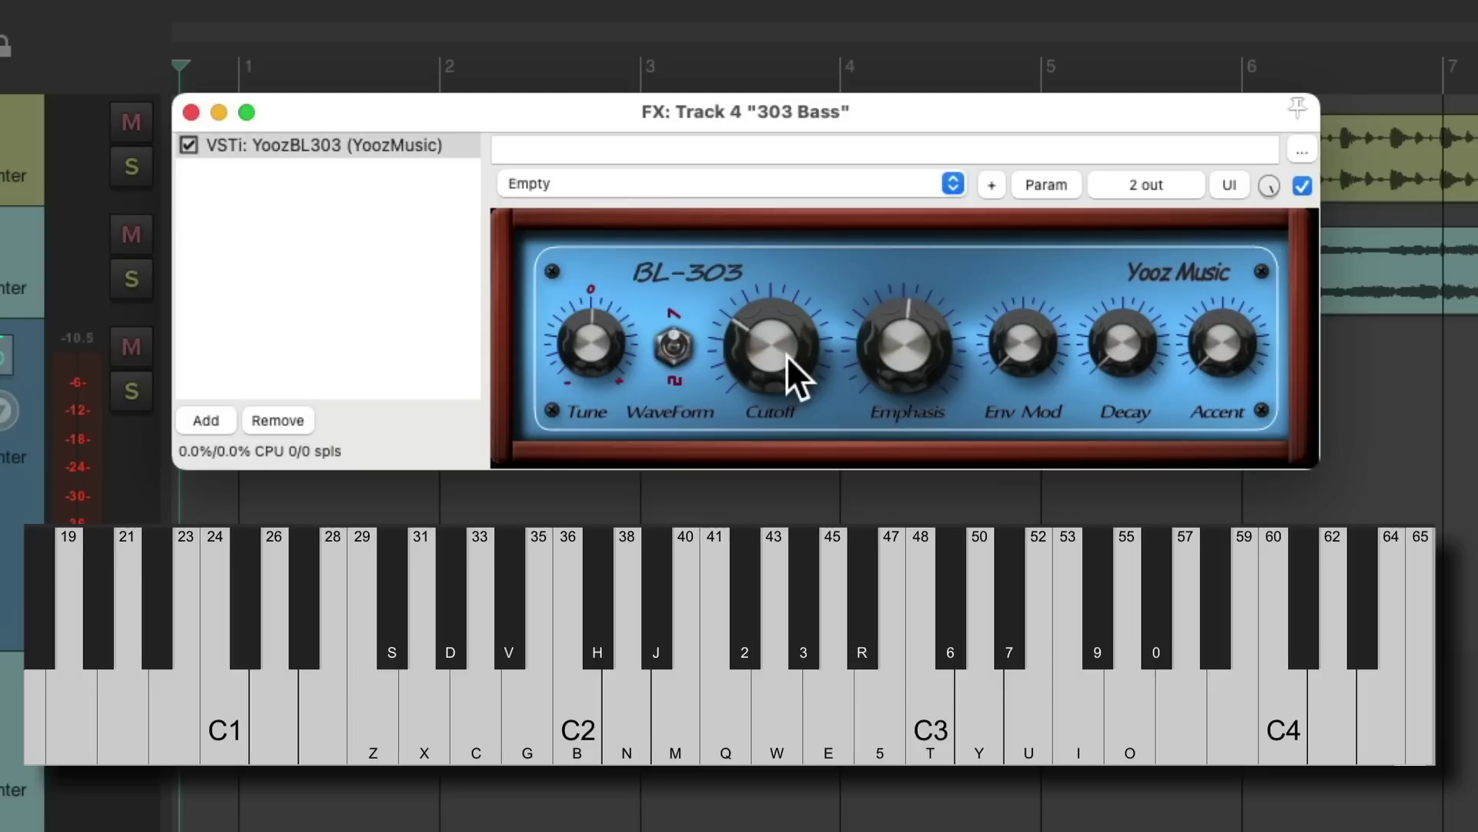
Raise Cutoff to about 12 o'clock and set Emphasis up while auditioning D2
{"action": "key", "text": "n"}
{"action": "mouse_move", "coordinate": [787, 354]}
{"action": "left_mouse_down"}
{"action": "mouse_move", "coordinate": [824, 214]}
{"action": "mouse_move", "coordinate": [788, 385]}
{"action": "mouse_move", "coordinate": [792, 343]}
{"action": "left_mouse_up"}
{"action": "key", "text": "n"}
{"action": "key", "text": "n"}
{"action": "key", "text": "n"}
{"action": "key", "text": "n"}
{"action": "left_click_drag", "start_coordinate": [916, 348], "coordinate": [923, 253]}
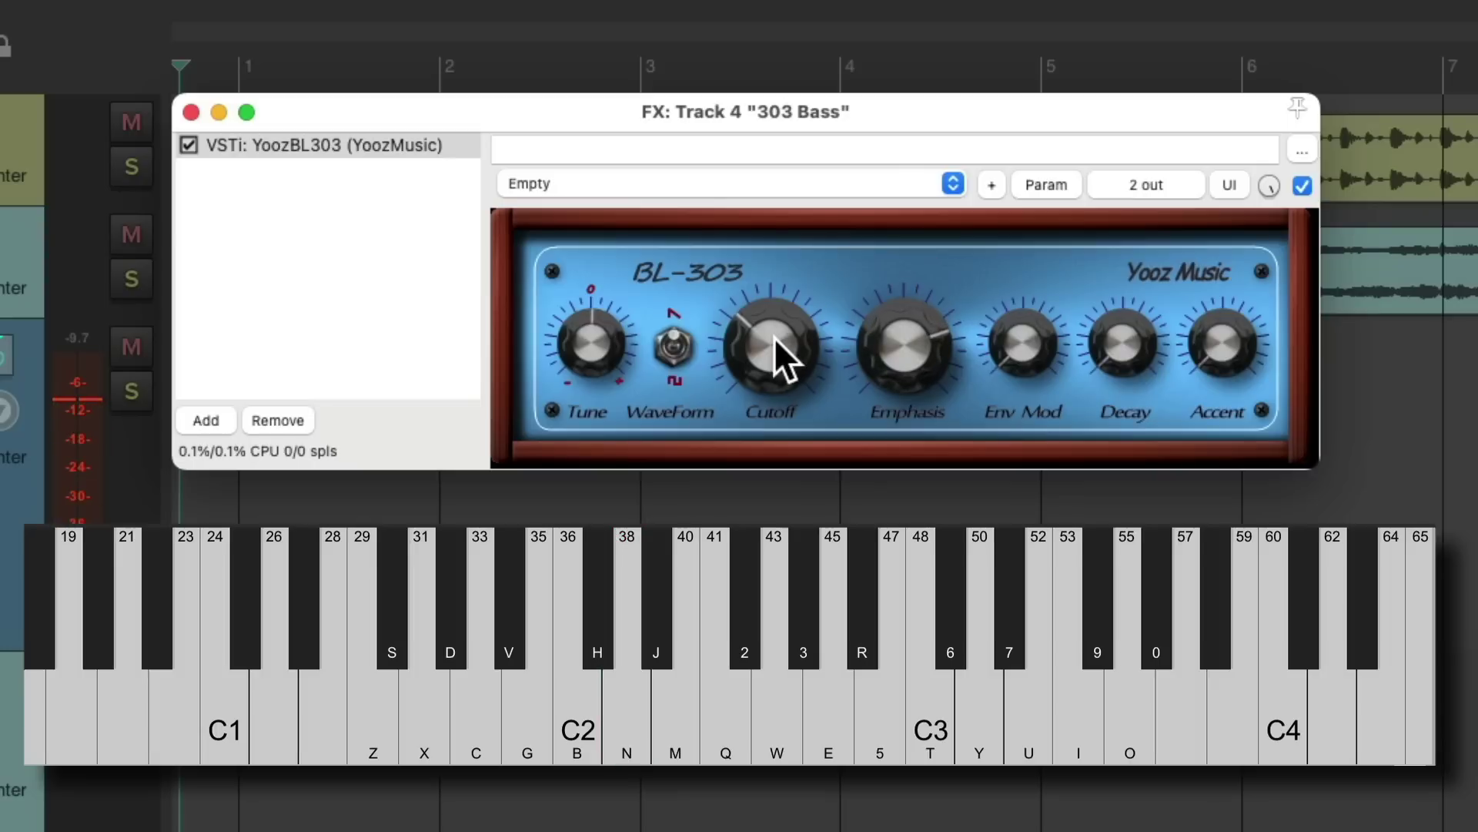
{"action": "key", "text": "n"}
{"action": "left_click_drag", "start_coordinate": [773, 338], "coordinate": [778, 256]}
{"action": "key", "text": "n"}
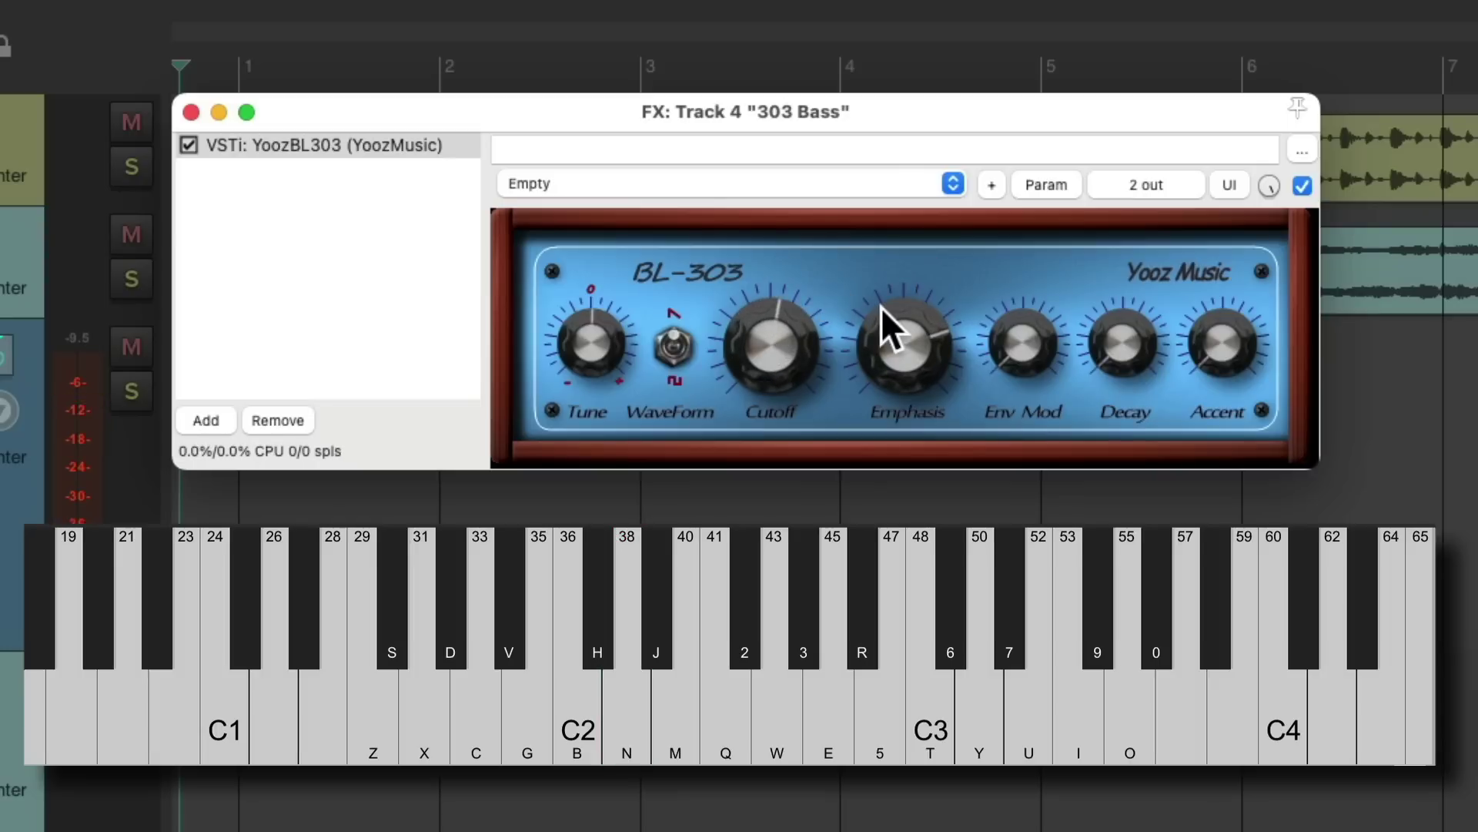
{"action": "key", "text": "n"}
{"action": "mouse_move", "coordinate": [881, 306]}
{"action": "left_mouse_down"}
{"action": "mouse_move", "coordinate": [886, 455]}
{"action": "mouse_move", "coordinate": [885, 317]}
{"action": "left_mouse_up"}
{"action": "key", "text": "n"}
{"action": "key", "text": "n"}
{"action": "key", "text": "n"}
Set Env Mod to about 1 o'clock while auditioning note 45
{"action": "left_click_drag", "start_coordinate": [1034, 344], "coordinate": [1030, 271]}
{"action": "key", "text": "e"}
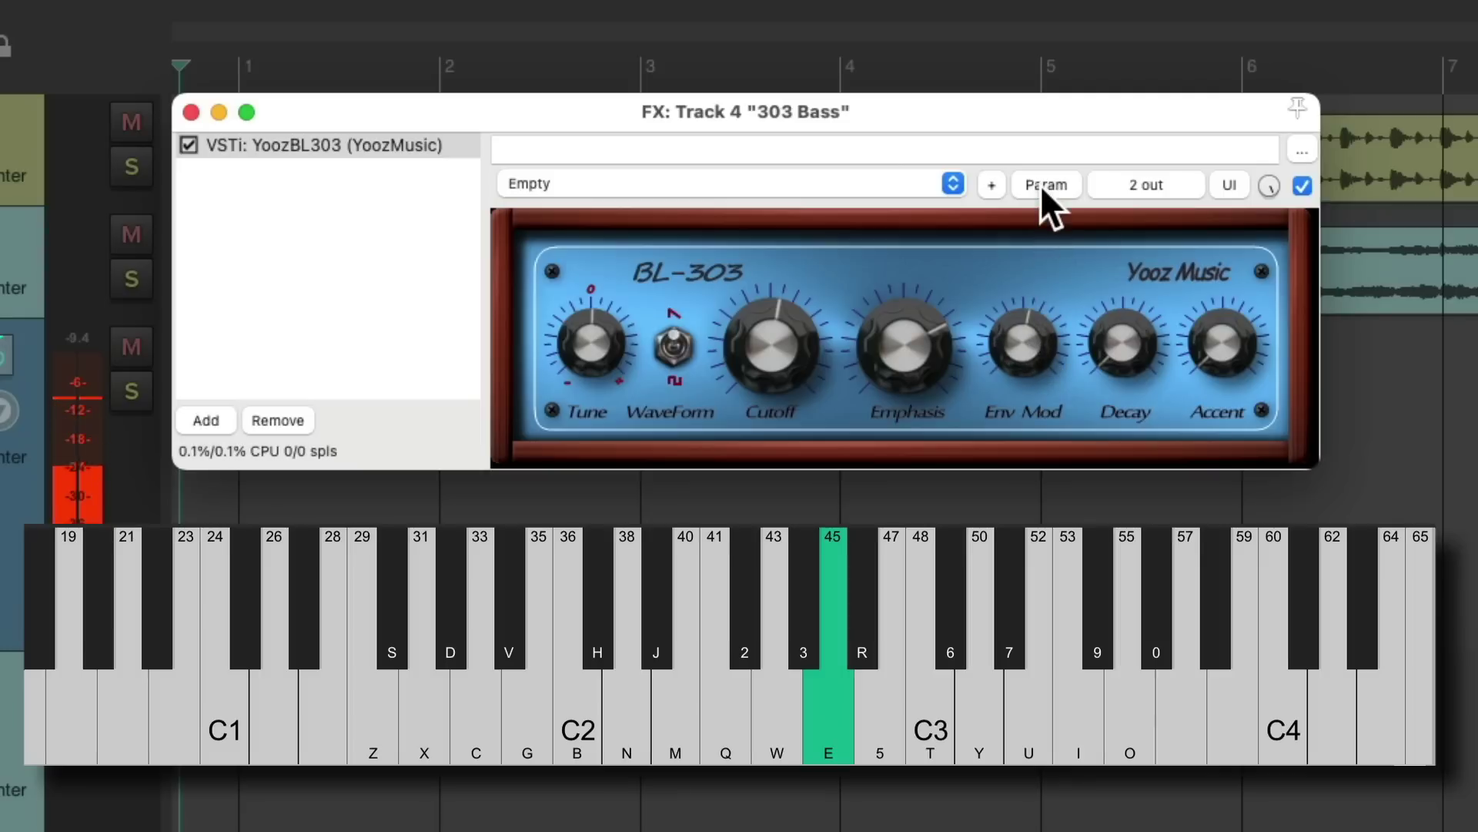
{"action": "key", "text": "e"}
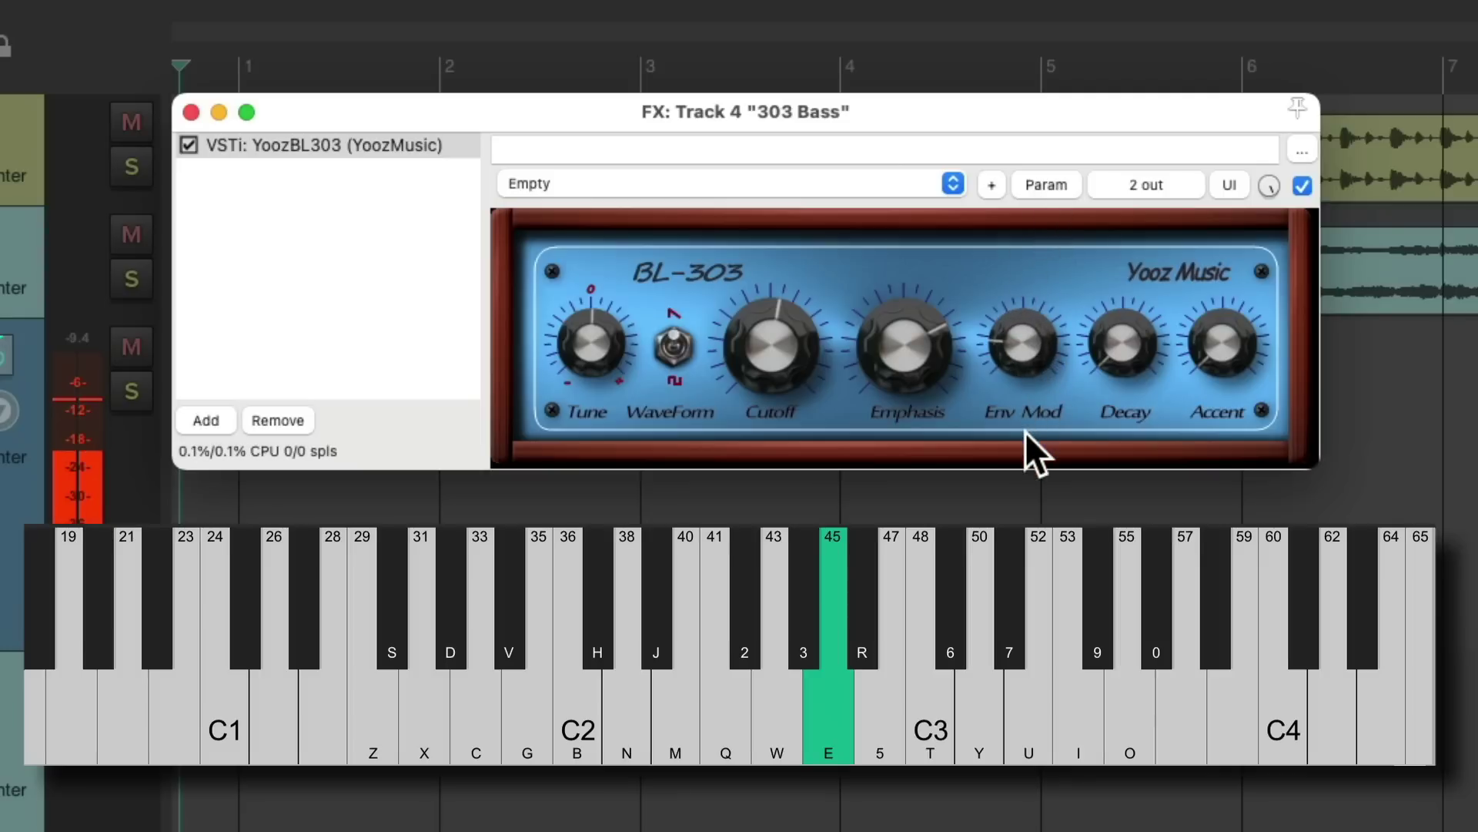
{"action": "key", "text": "e"}
{"action": "key", "text": "e"}
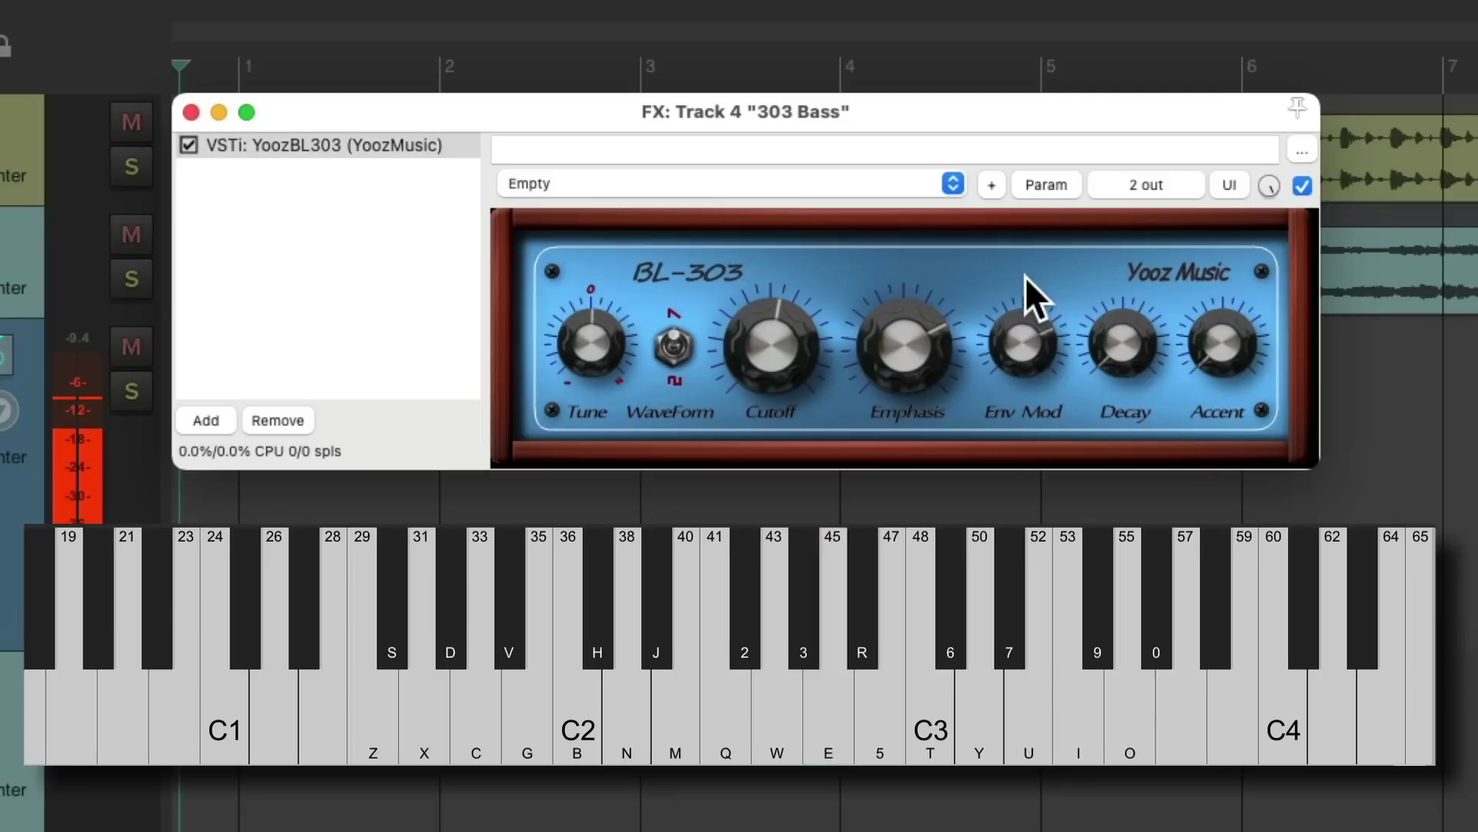
{"action": "left_click_drag", "start_coordinate": [1010, 344], "coordinate": [1018, 399]}
{"action": "key", "text": "e"}
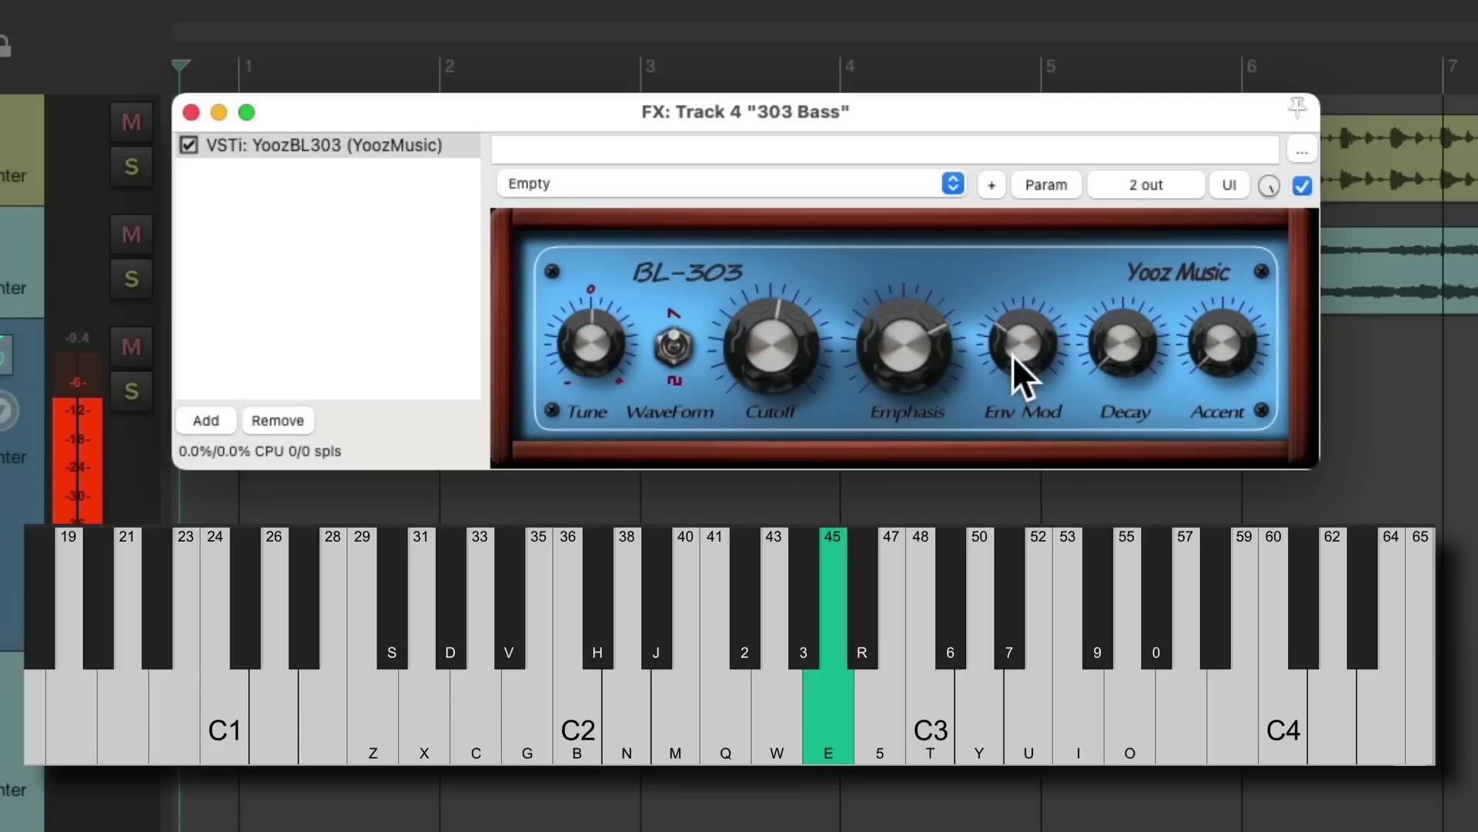
{"action": "key", "text": "e"}
{"action": "key", "text": "e"}
{"action": "left_click_drag", "start_coordinate": [1018, 329], "coordinate": [1024, 251]}
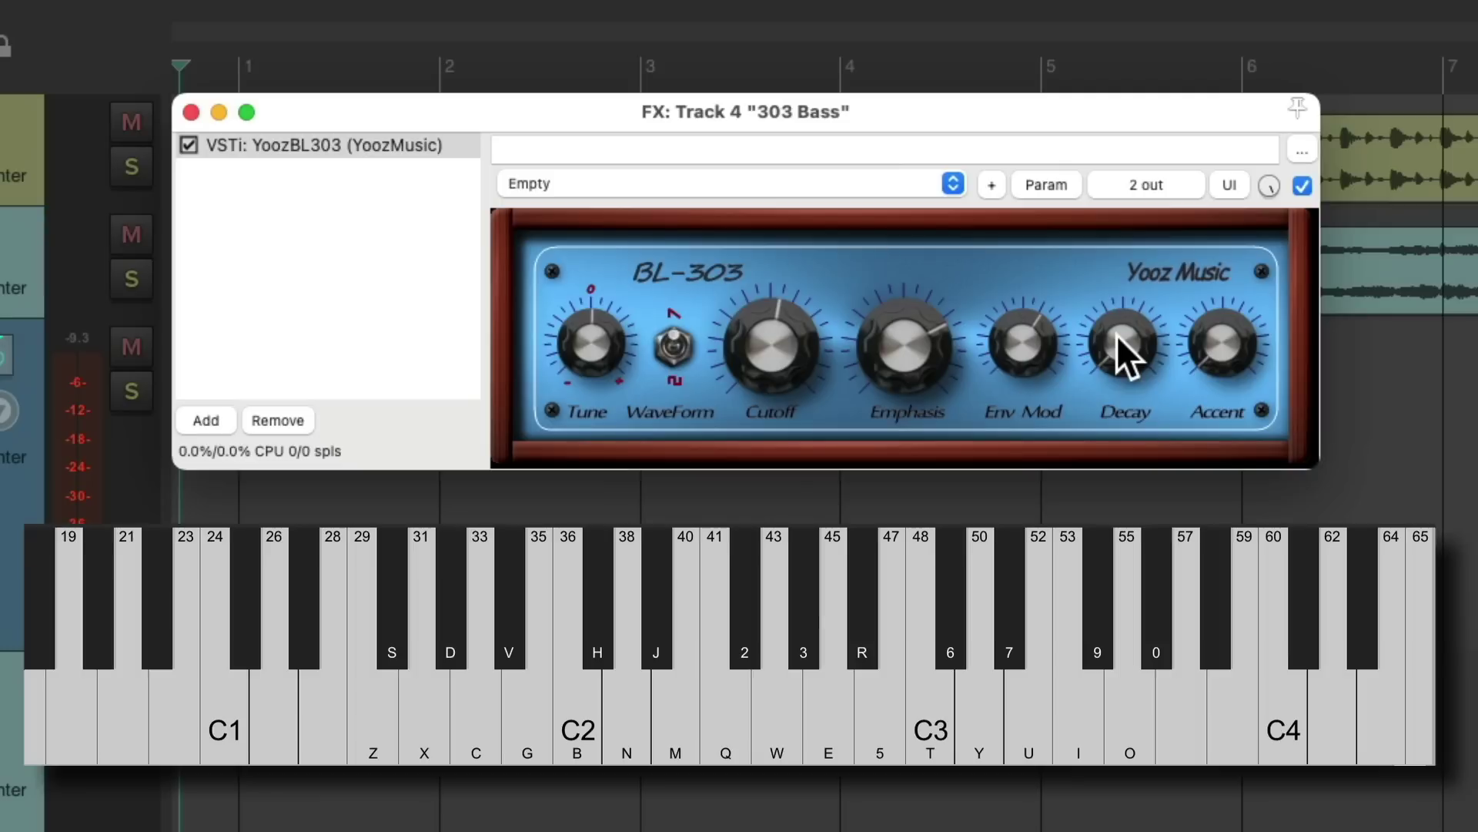
Adjust the Decay length while retriggering D2
{"action": "key", "text": "n"}
{"action": "key", "text": "n"}
{"action": "key", "text": "n"}
{"action": "left_click_drag", "start_coordinate": [1117, 334], "coordinate": [1108, 257]}
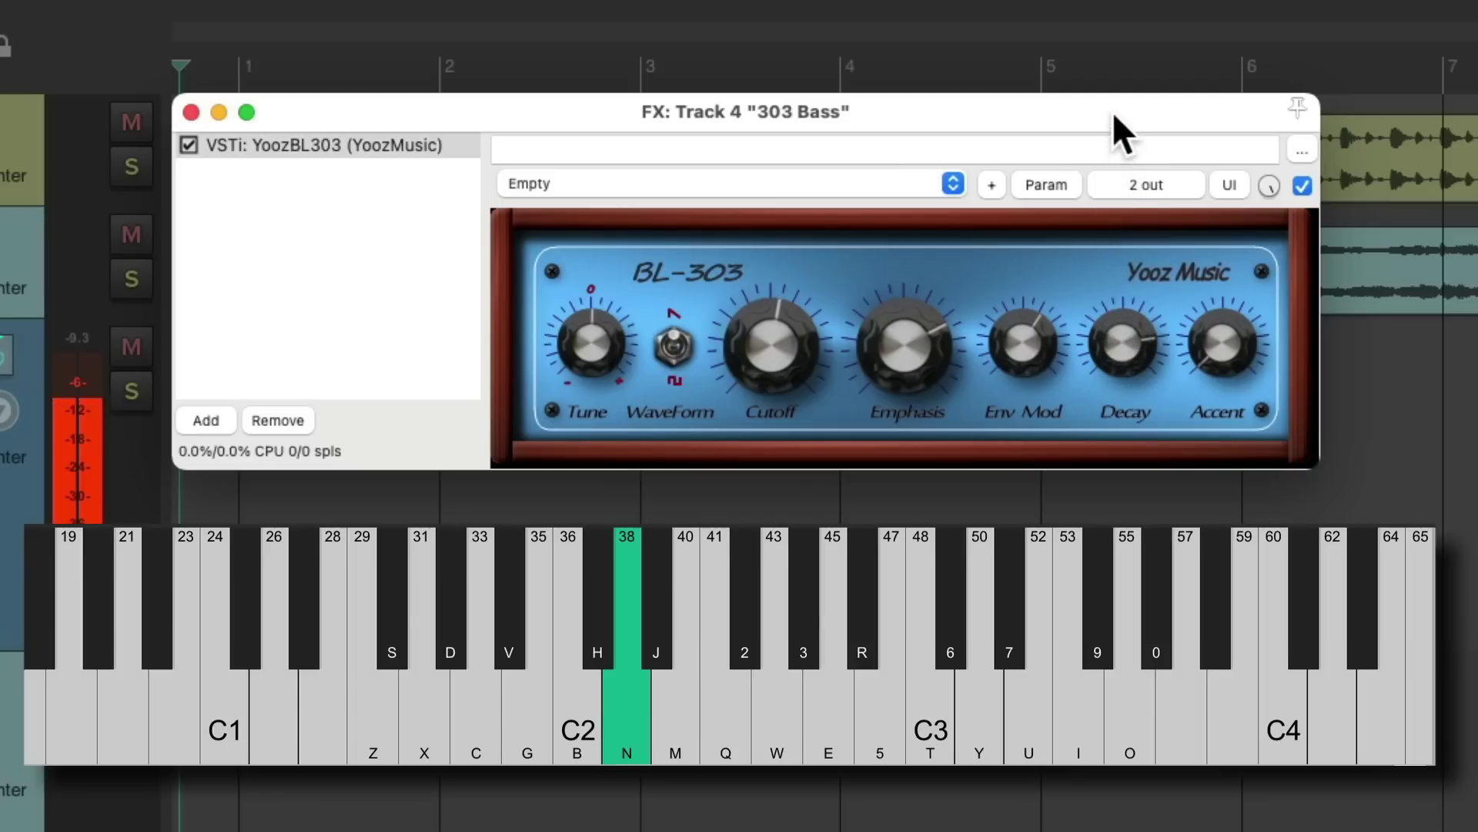
{"action": "key", "text": "n"}
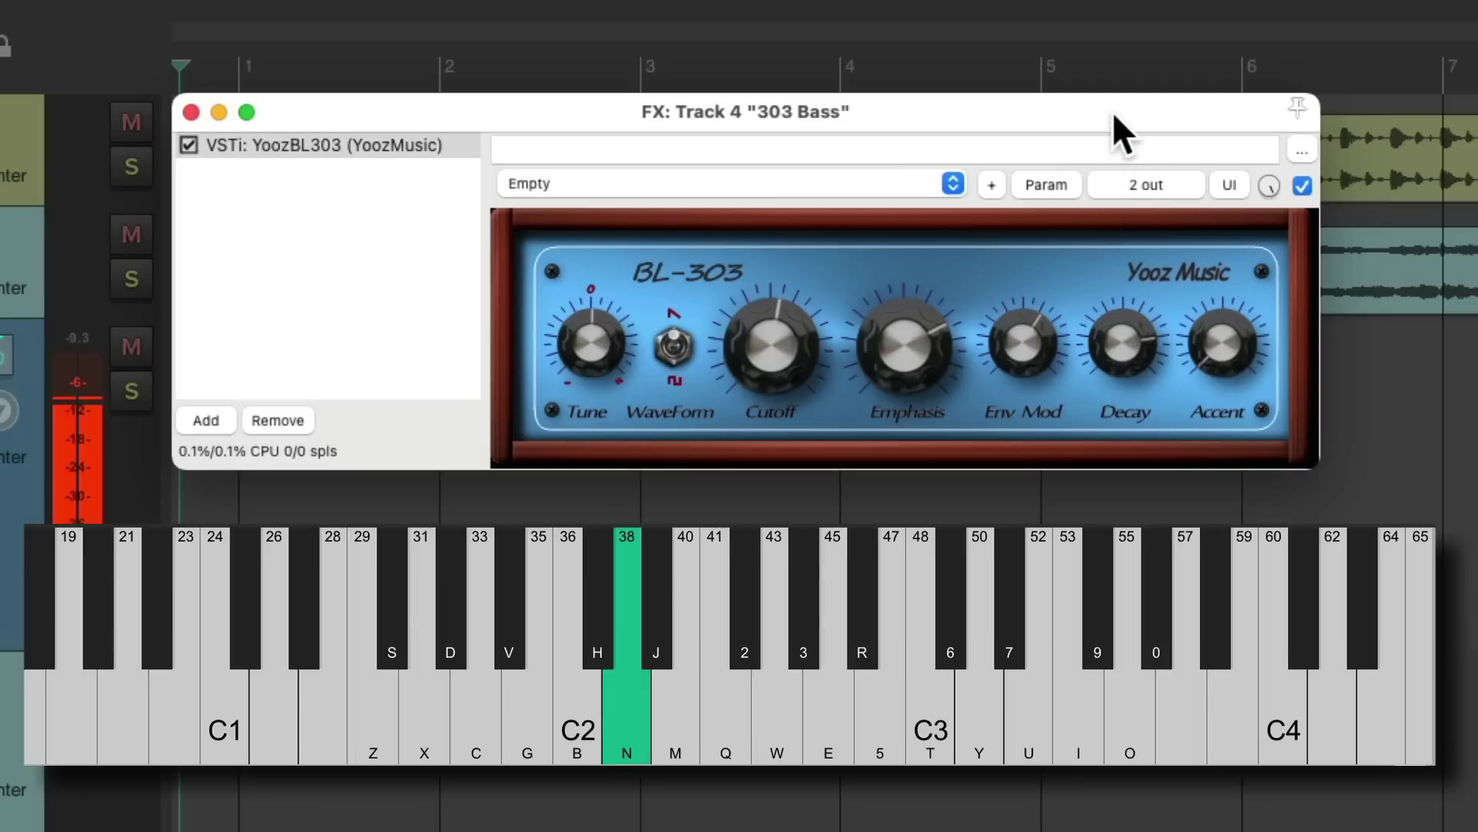
{"action": "mouse_move", "coordinate": [1112, 112]}
{"action": "left_mouse_down"}
{"action": "mouse_move", "coordinate": [1103, 265]}
{"action": "mouse_move", "coordinate": [1119, 136]}
{"action": "left_mouse_up"}
{"action": "key", "text": "n"}
{"action": "key", "text": "n"}
{"action": "key", "text": "n"}
{"action": "key", "text": "n"}
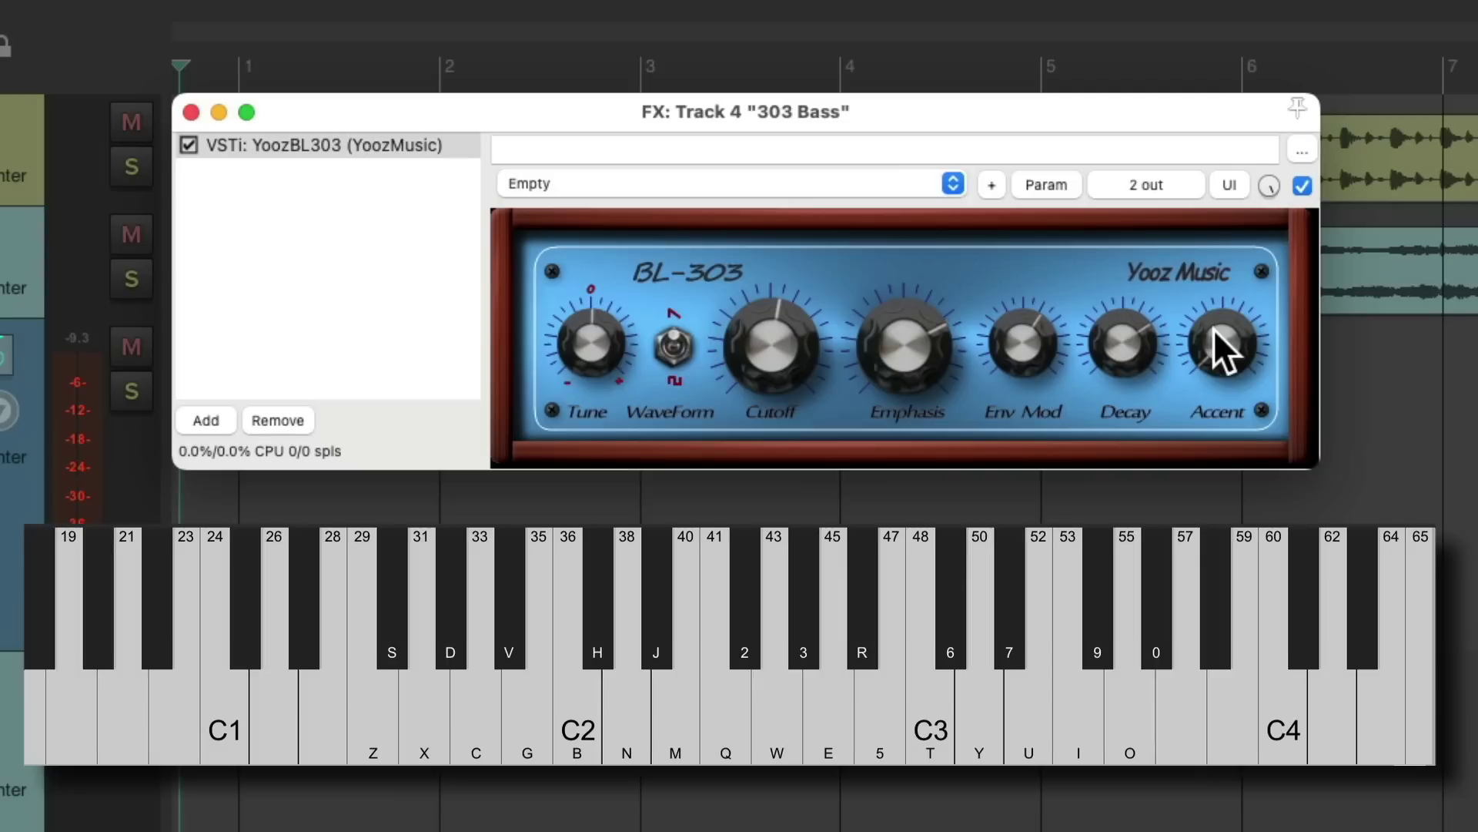
Raise the Accent knob while auditioning D2
{"action": "left_click_drag", "start_coordinate": [1214, 330], "coordinate": [1231, 215]}
{"action": "key", "text": "n"}
{"action": "key", "text": "n"}
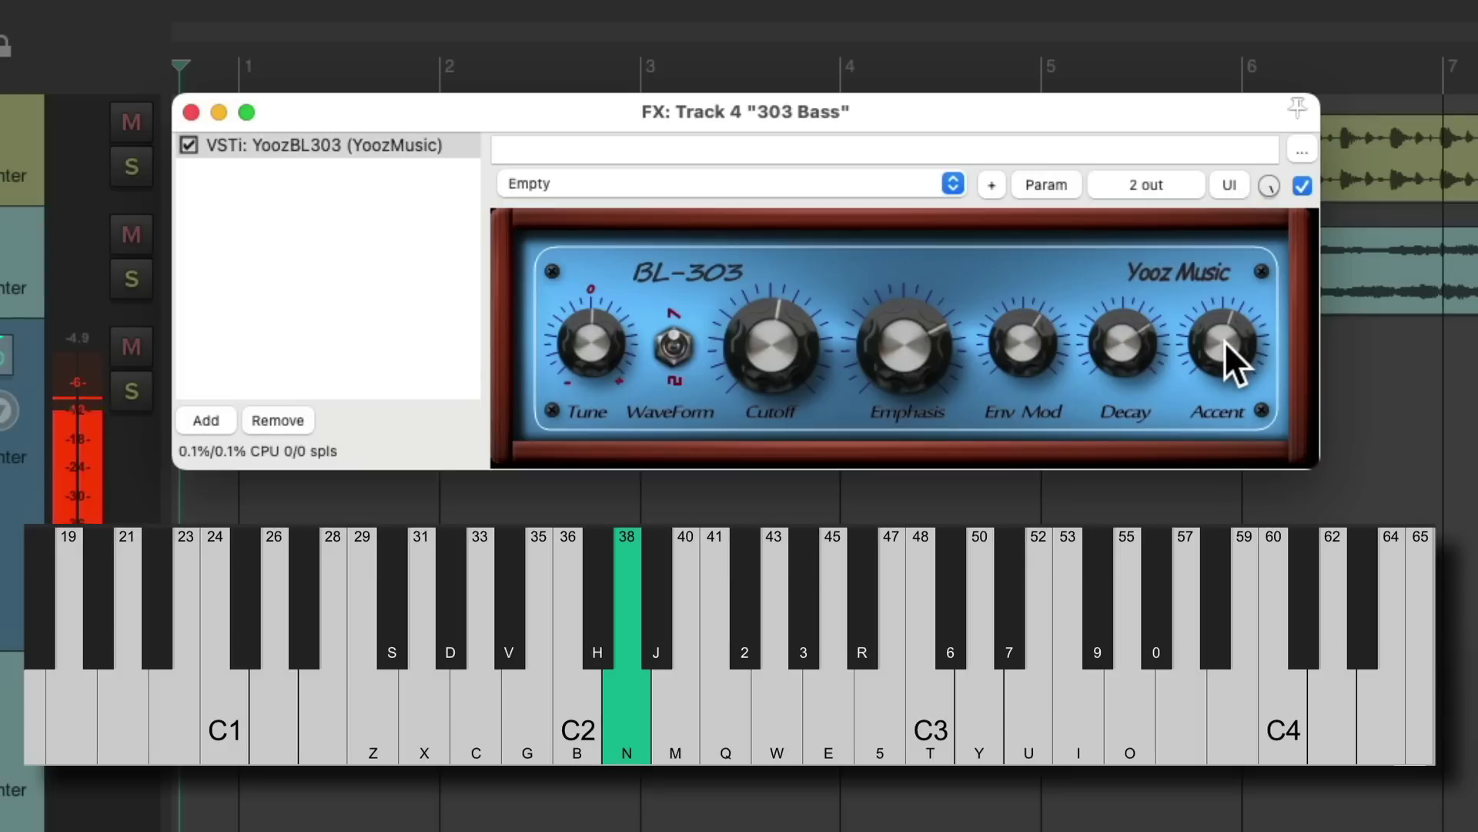
{"action": "left_click_drag", "start_coordinate": [1224, 340], "coordinate": [1225, 302]}
{"action": "key", "text": "n"}
{"action": "key", "text": "n"}
{"action": "key", "text": "n"}
{"action": "key", "text": "n"}
{"action": "key", "text": "n"}
{"action": "key", "text": "n"}
{"action": "key", "text": "n"}
{"action": "key", "text": "n"}
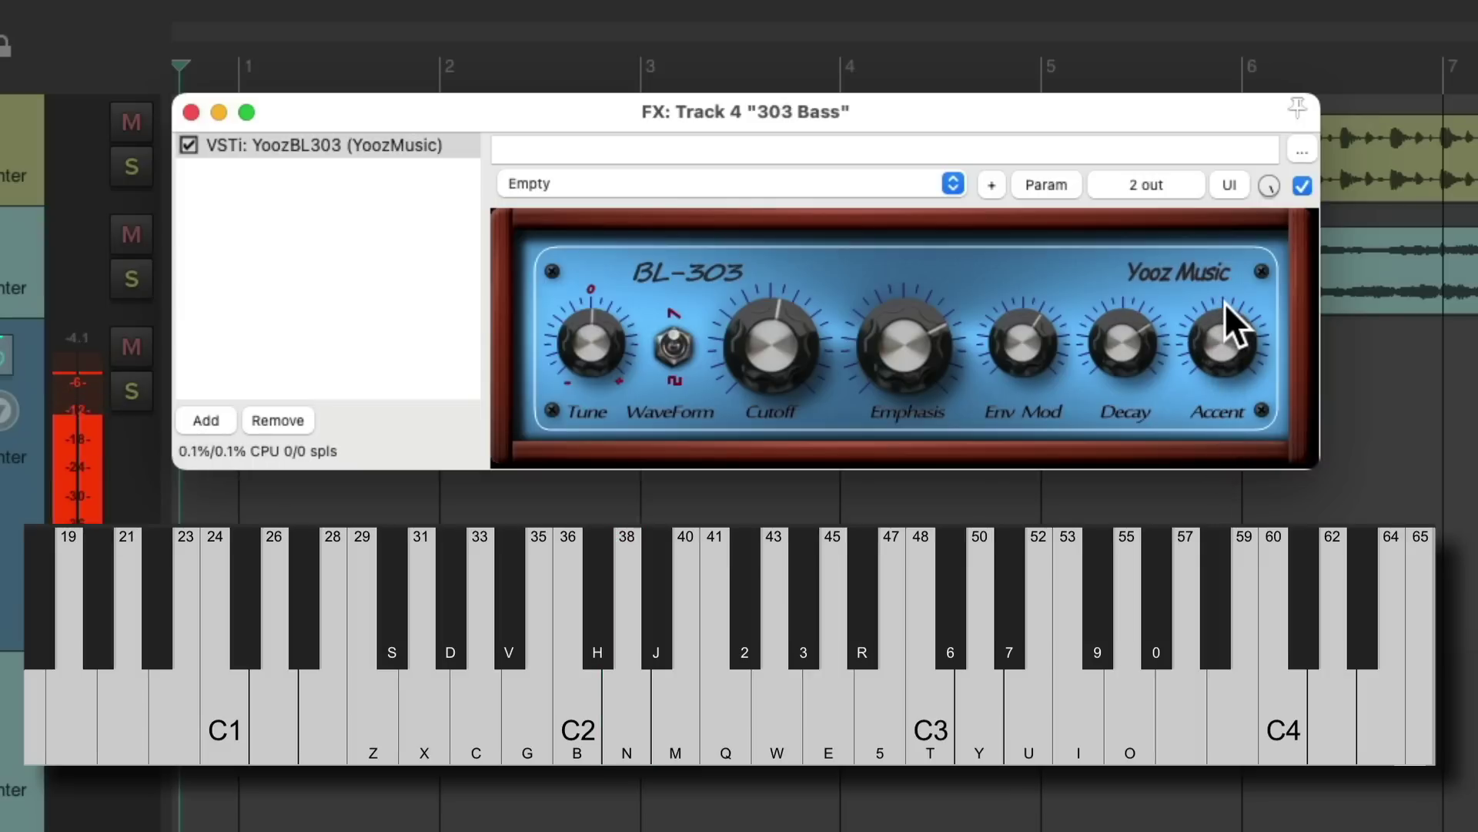
{"action": "key", "text": "n"}
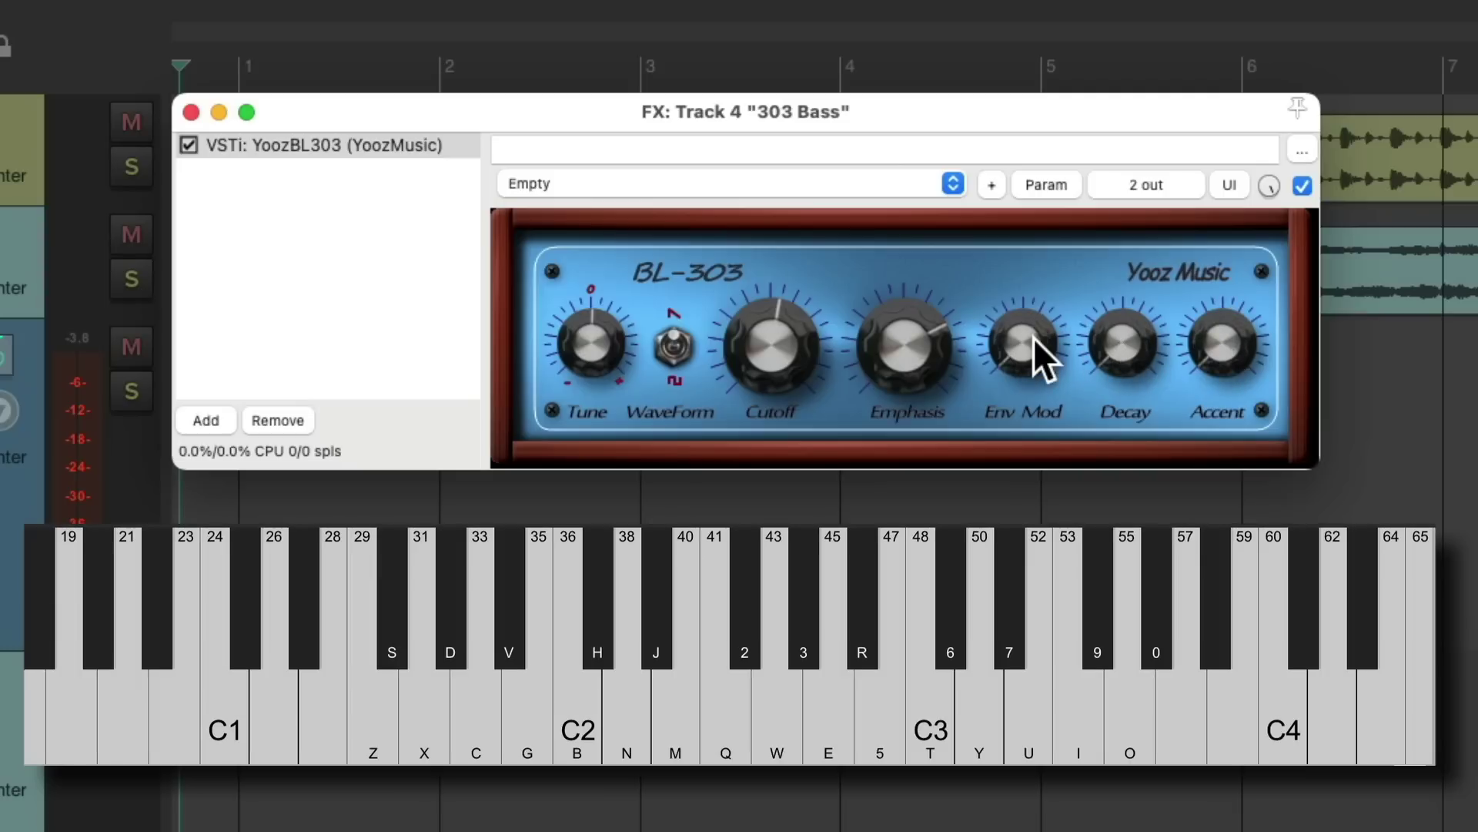
Lower the Cutoff with the mouse wheel and replay the bass riff
{"action": "scroll", "coordinate": [907, 349], "scroll_direction": "down", "scroll_amount": 3}
{"action": "scroll", "coordinate": [781, 354], "scroll_direction": "down", "scroll_amount": 4}
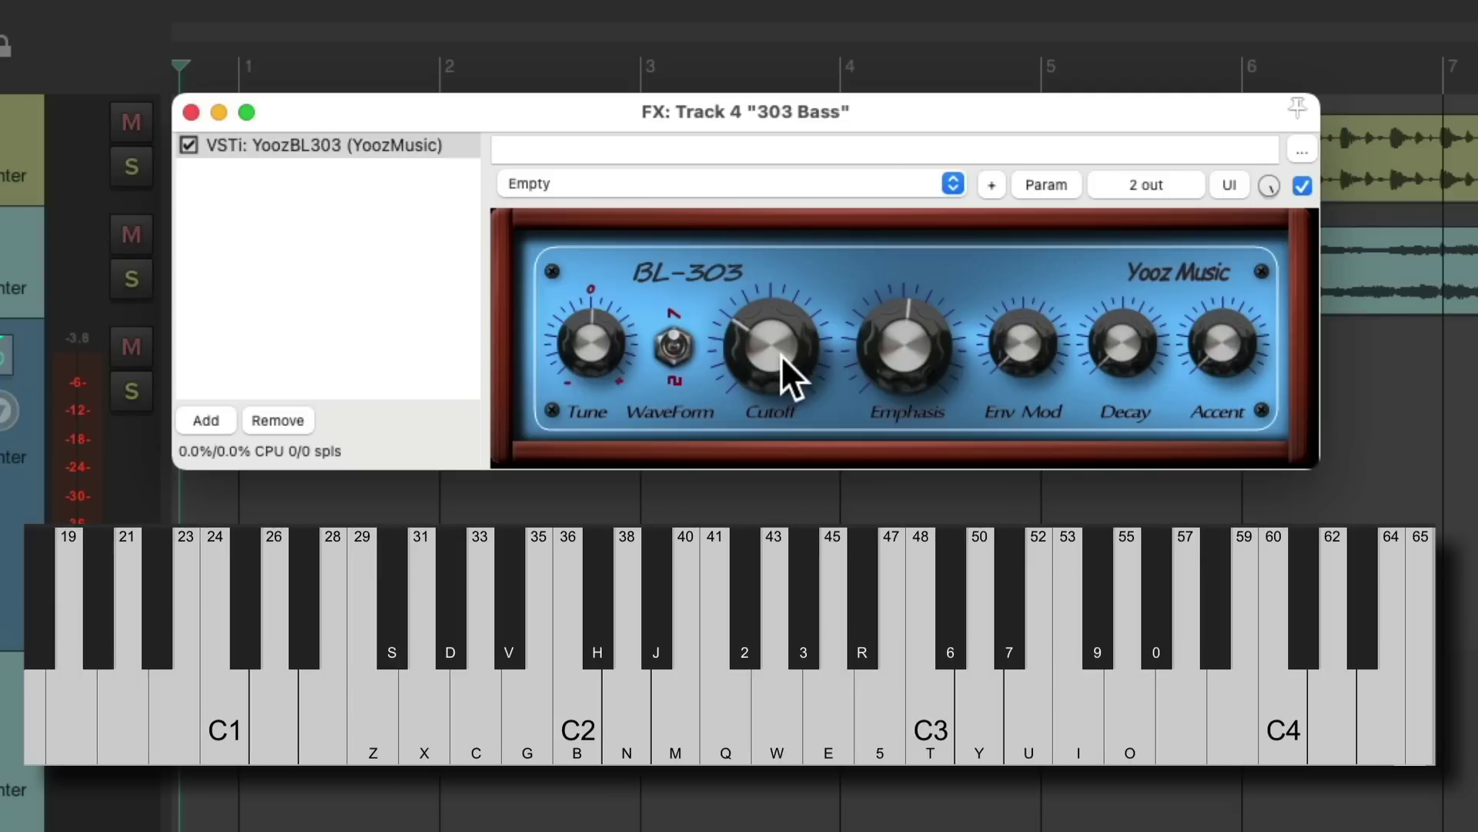
{"action": "scroll", "coordinate": [780, 358], "scroll_direction": "down", "scroll_amount": 1}
{"action": "key", "text": "n"}
{"action": "key", "text": "b"}
{"action": "key", "text": "v"}
{"action": "key", "text": "b"}
{"action": "key", "text": "n"}
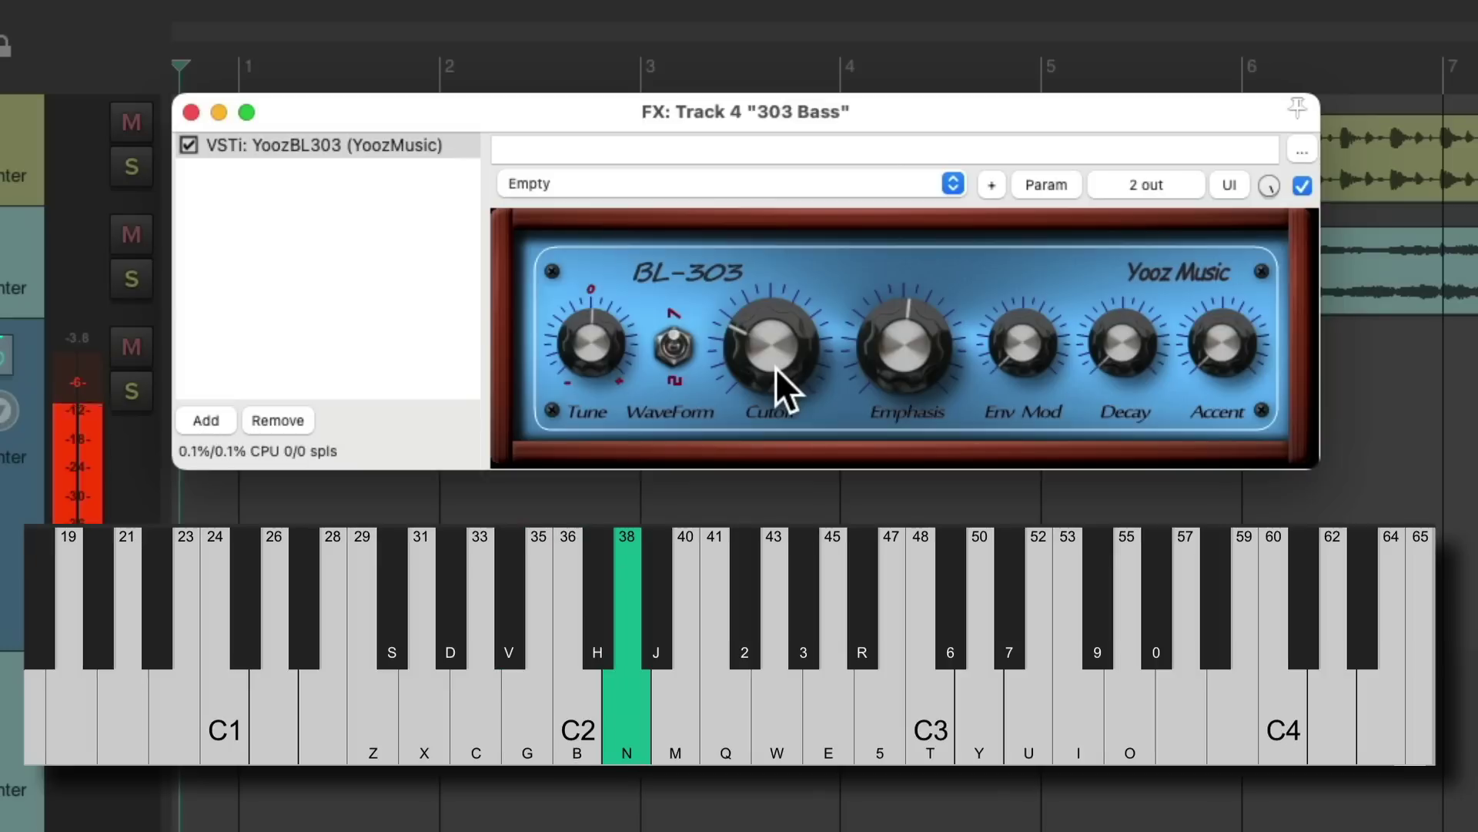
Lower the Emphasis and replay the riff with less resonance
{"action": "scroll", "coordinate": [888, 354], "scroll_direction": "down", "scroll_amount": 2}
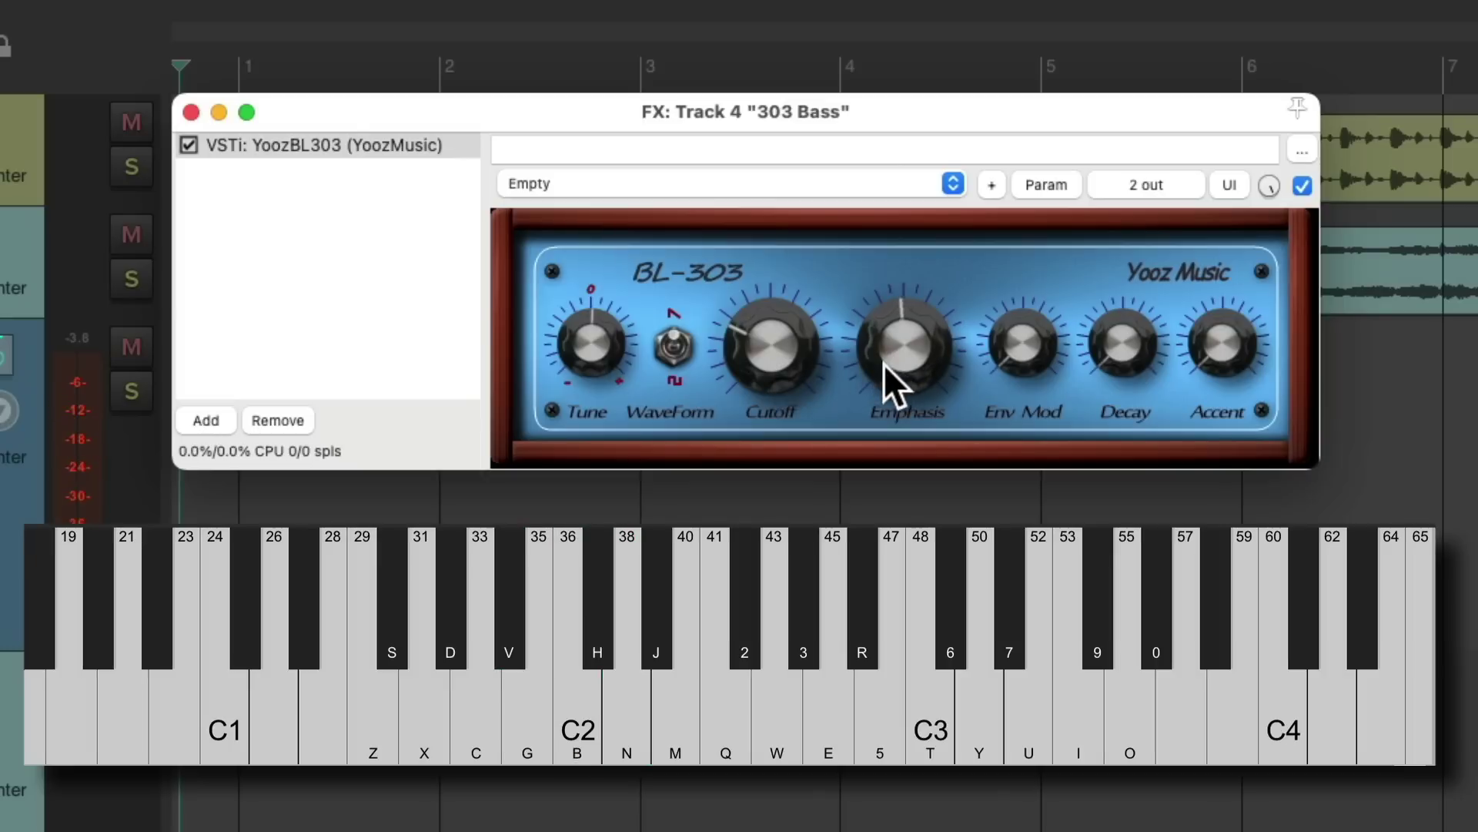
{"action": "key", "text": "n"}
{"action": "key", "text": "b"}
{"action": "key", "text": "v"}
{"action": "key", "text": "b"}
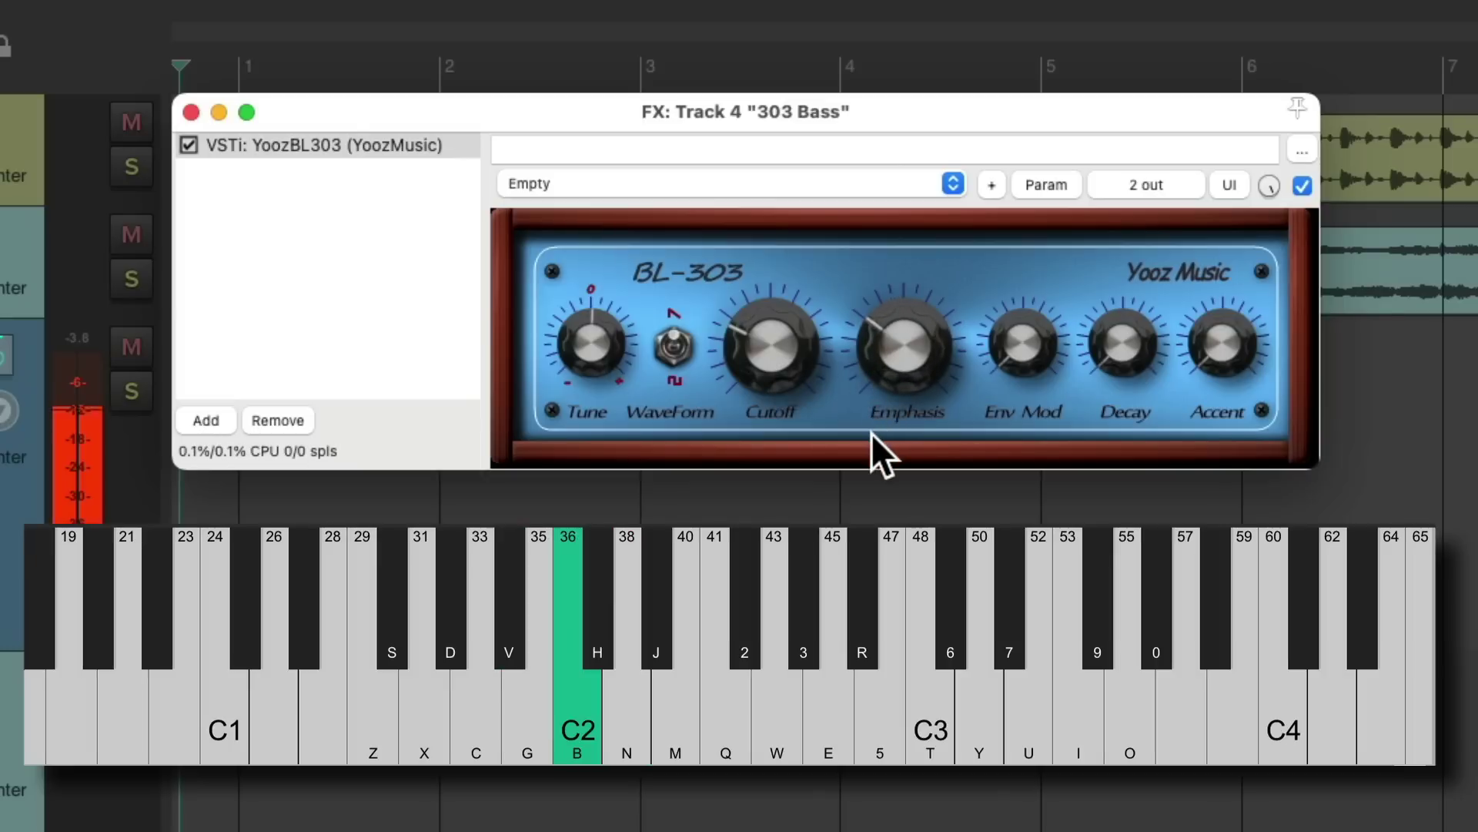
{"action": "key", "text": "n"}
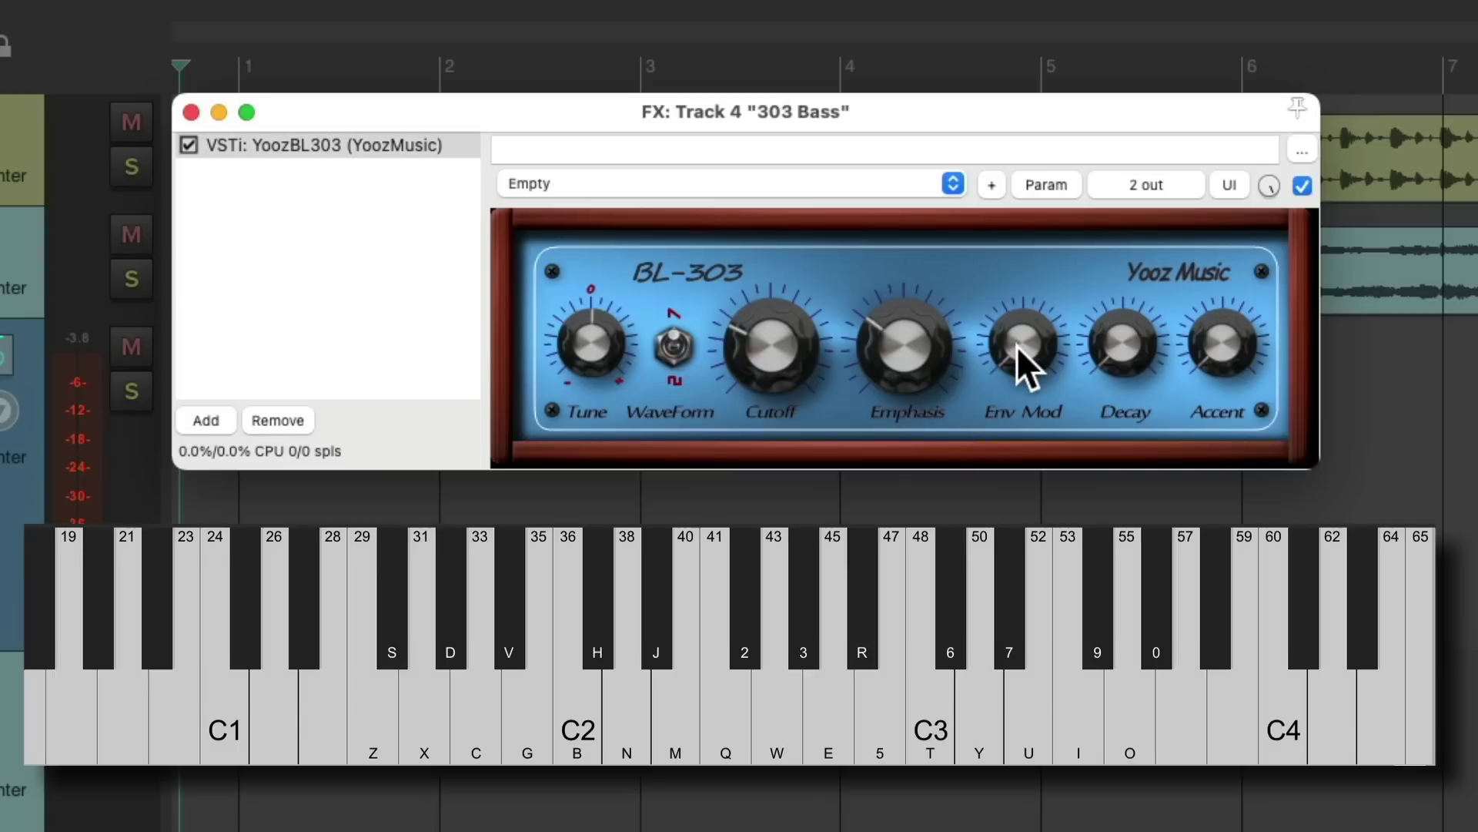
Set Env Mod to about 10 o'clock and play the riff again
{"action": "left_click_drag", "start_coordinate": [1016, 345], "coordinate": [1030, 269]}
{"action": "key", "text": "n"}
{"action": "key", "text": "b"}
{"action": "key", "text": "v"}
{"action": "key", "text": "b"}
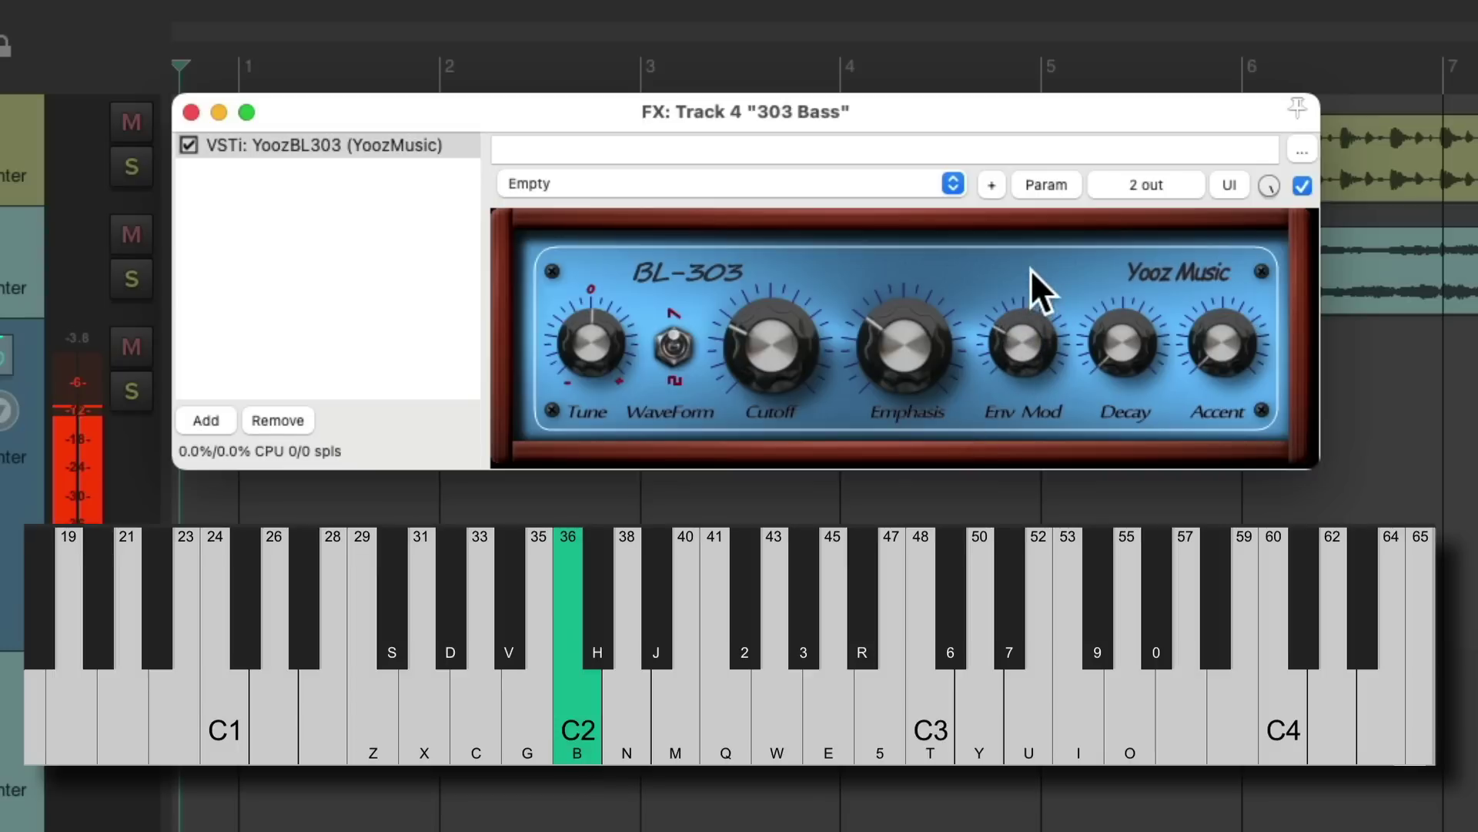
{"action": "key", "text": "n"}
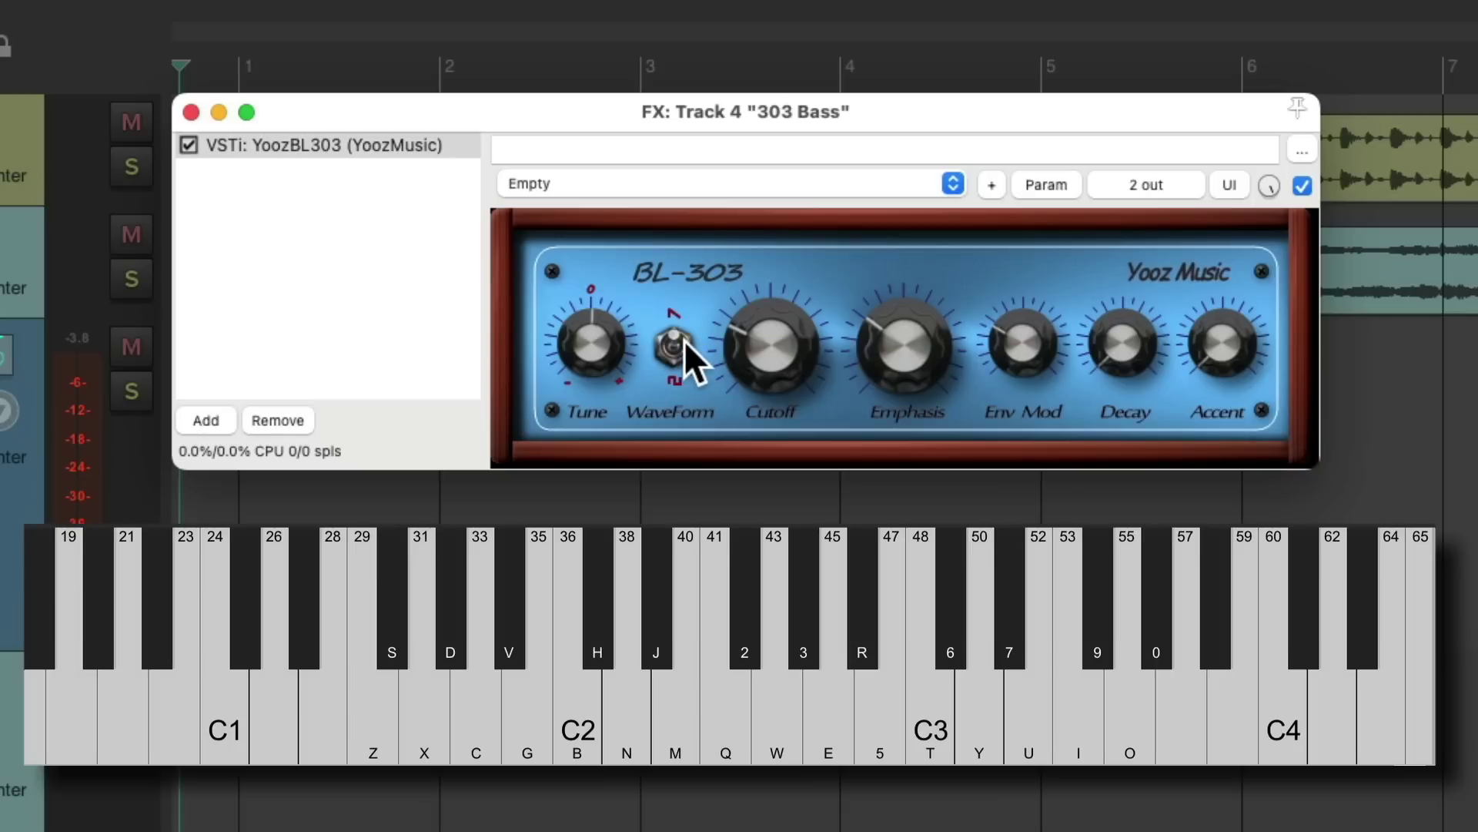
Play the bass riff to hear the BL-303's current waveform
{"action": "key", "text": "n"}
{"action": "key", "text": "b"}
{"action": "key", "text": "v"}
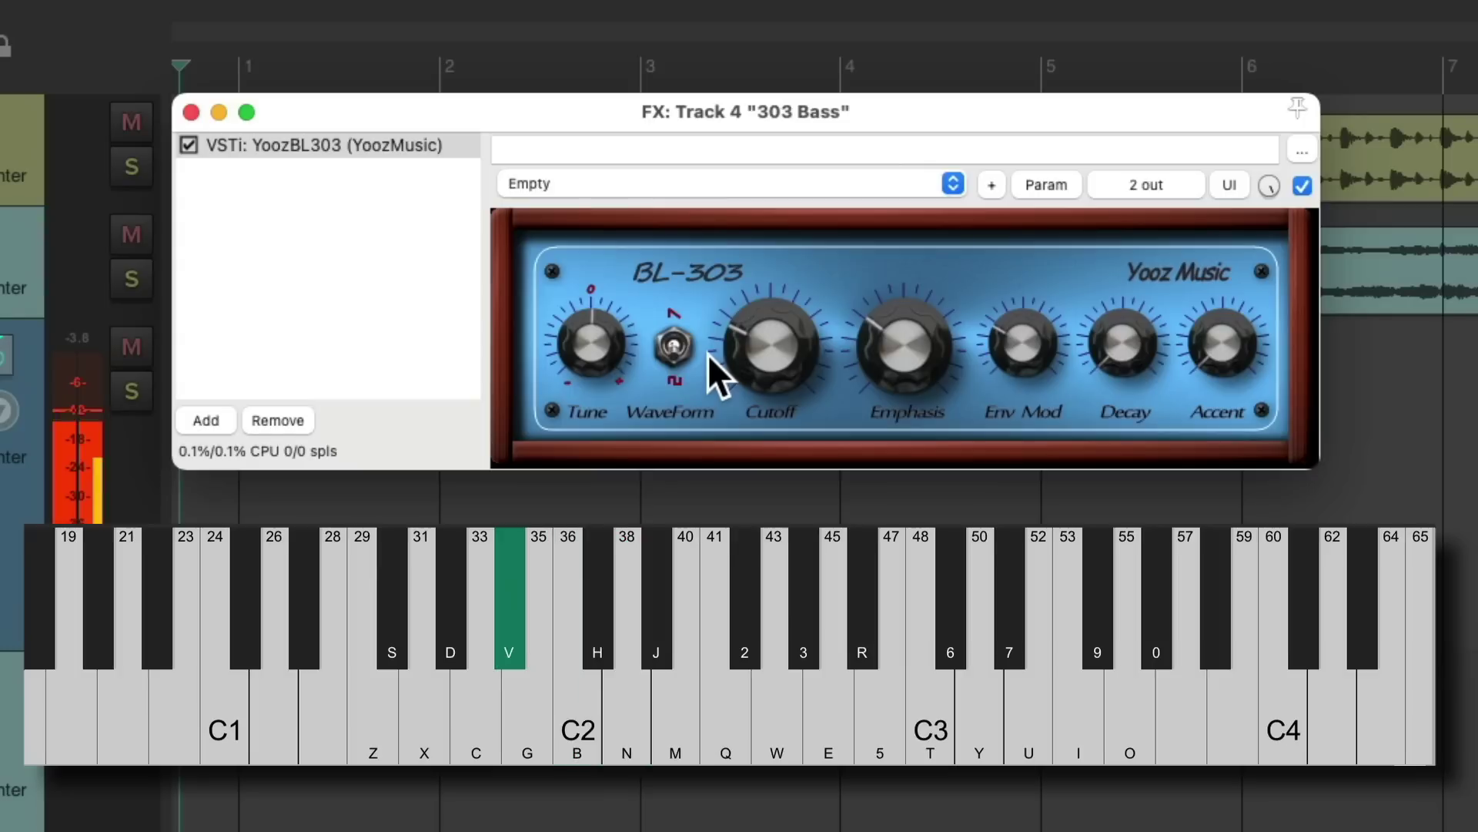
{"action": "key", "text": "b"}
{"action": "key", "text": "n"}
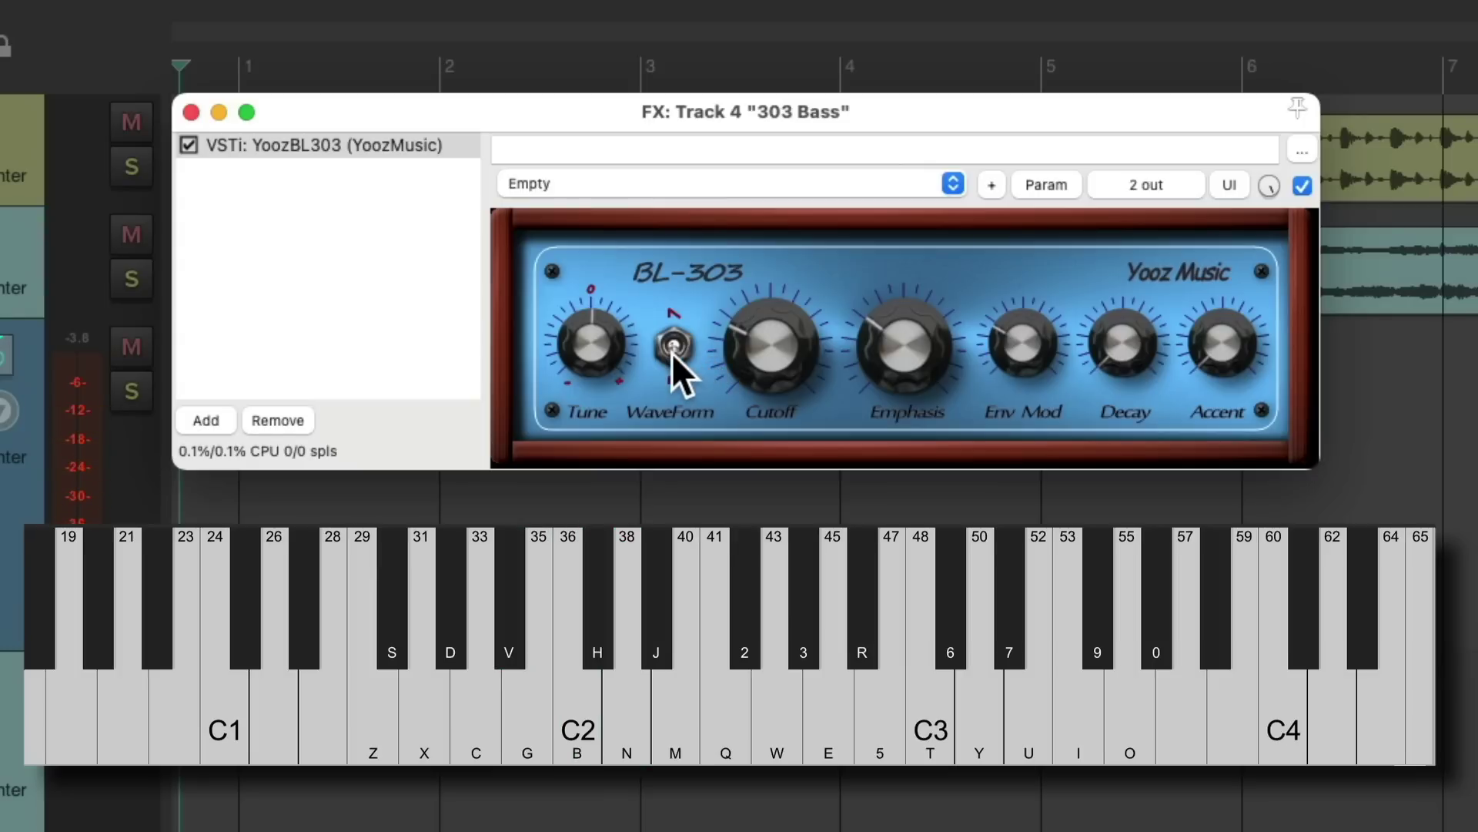
Flip the WaveForm toggle to the other shape and replay the riff
{"action": "left_click", "coordinate": [672, 348]}
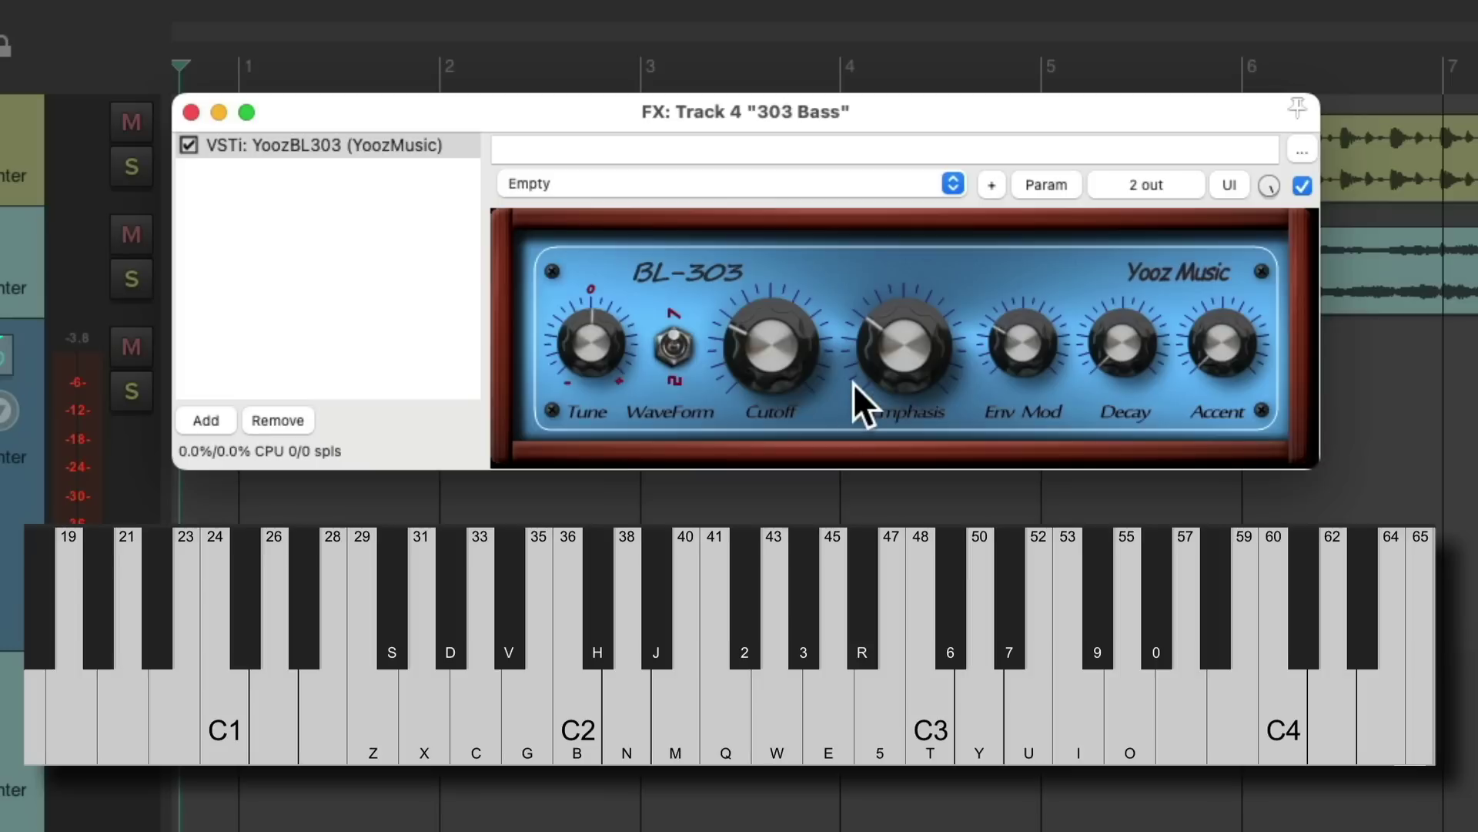
{"action": "key", "text": "n"}
{"action": "key", "text": "b"}
{"action": "key", "text": "v"}
{"action": "key", "text": "b"}
{"action": "key", "text": "n"}
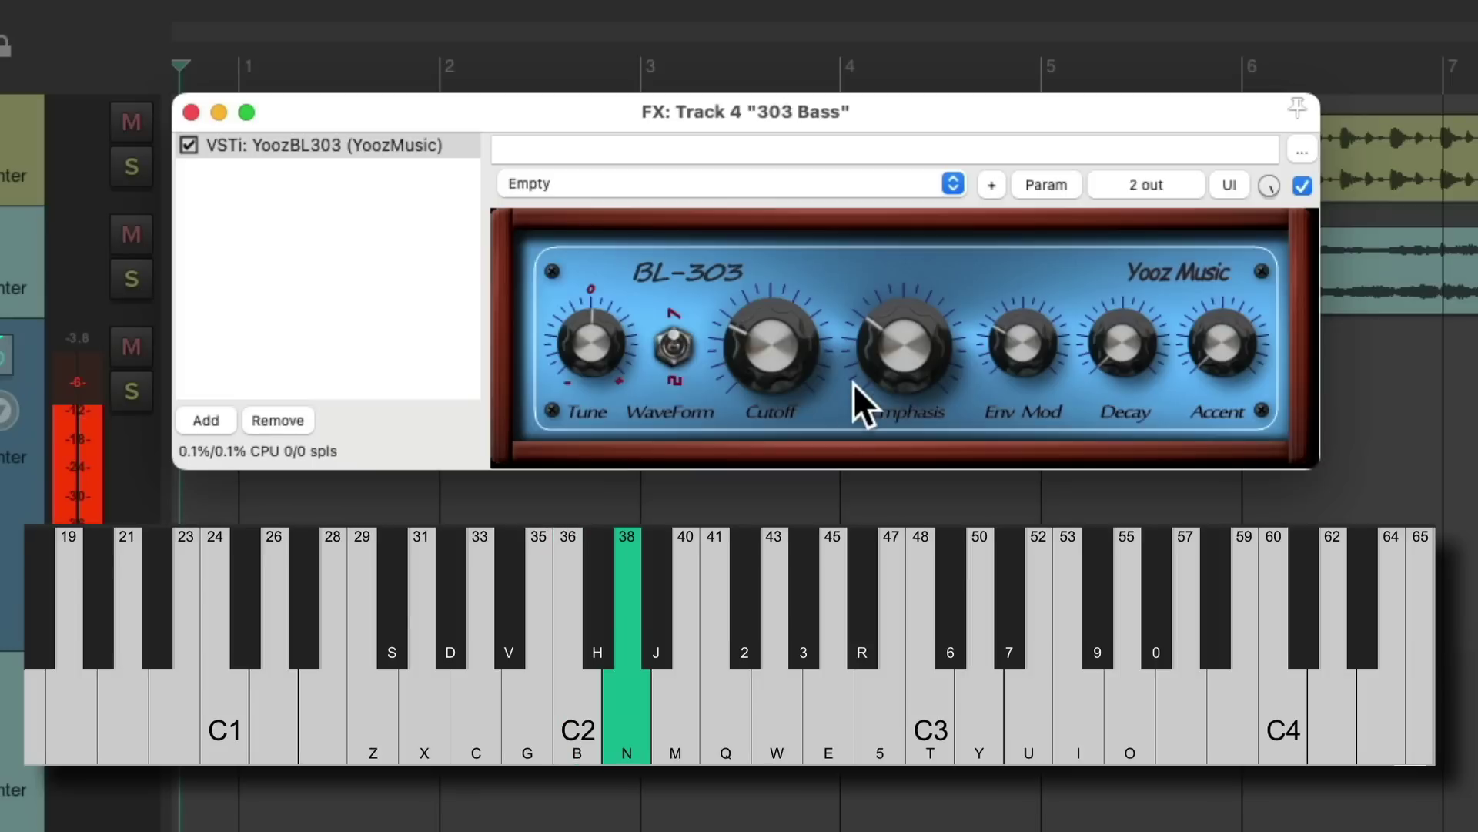
{"action": "key", "text": "n"}
{"action": "key", "text": "b"}
{"action": "key", "text": "v"}
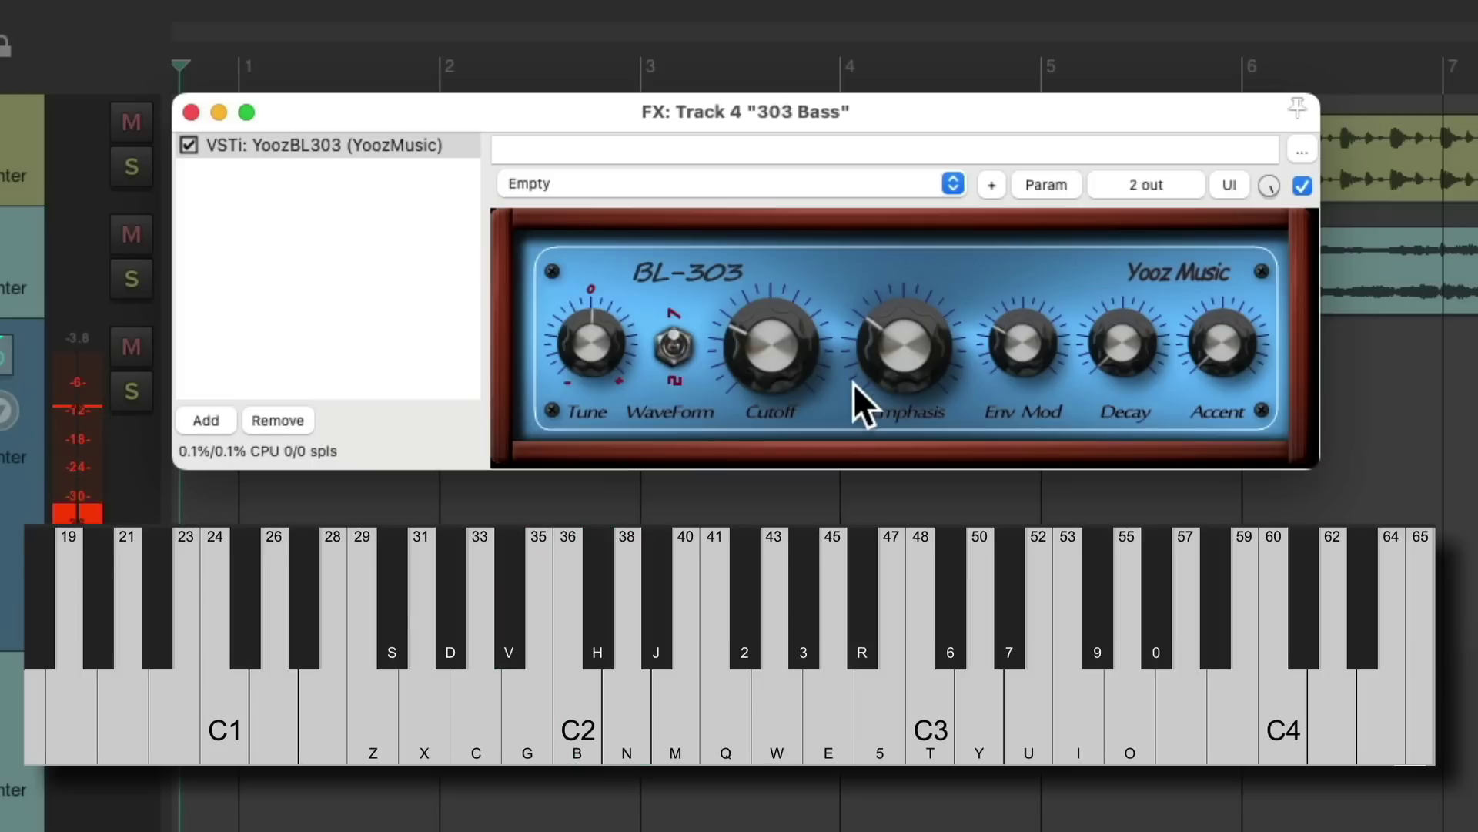
Record the bass riff into a new MIDI item on the 303 Bass track, roughly five bars long
{"action": "left_click", "coordinate": [191, 112]}
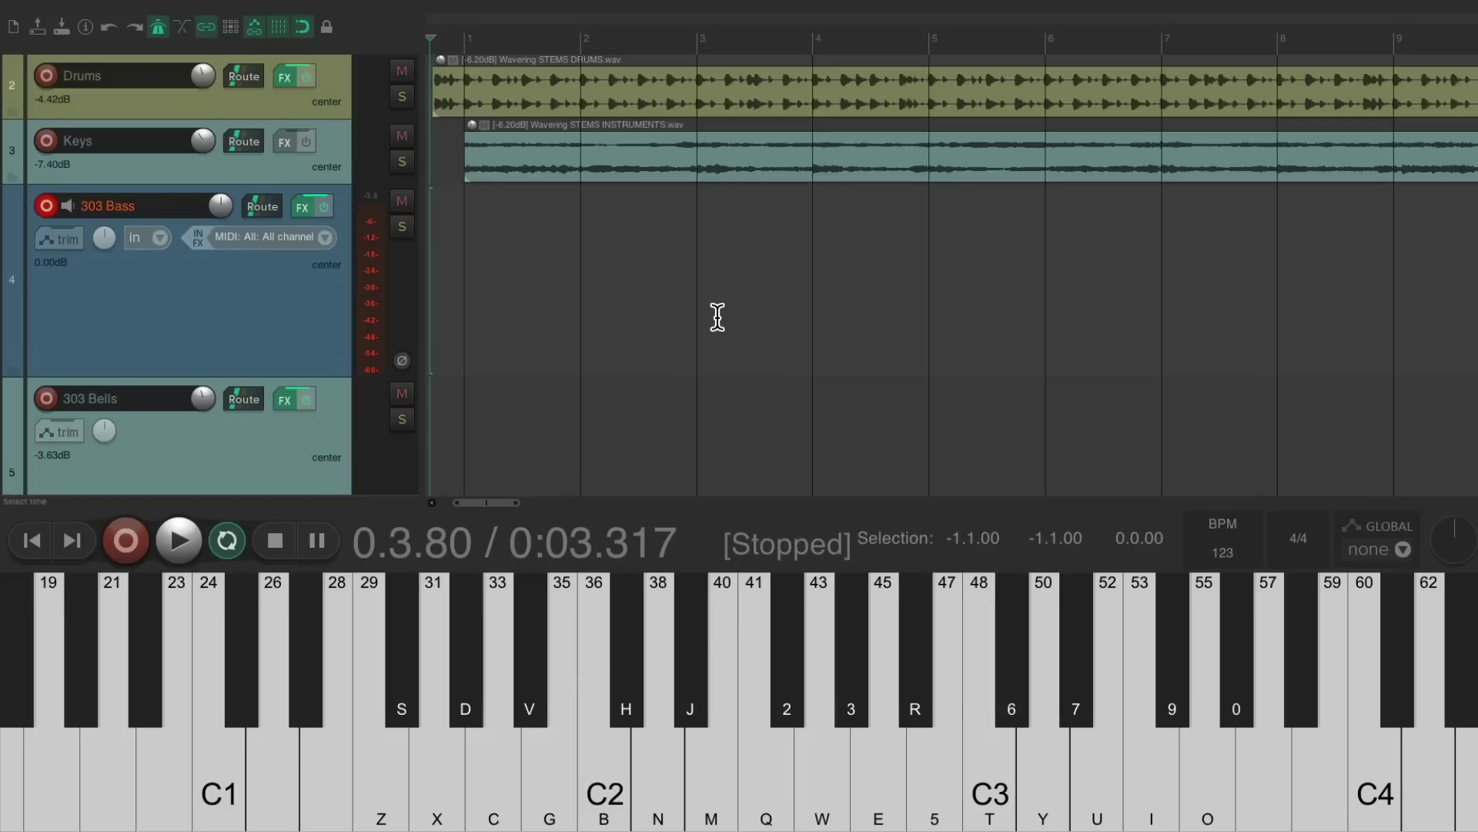
{"action": "key", "text": "ctrl+r"}
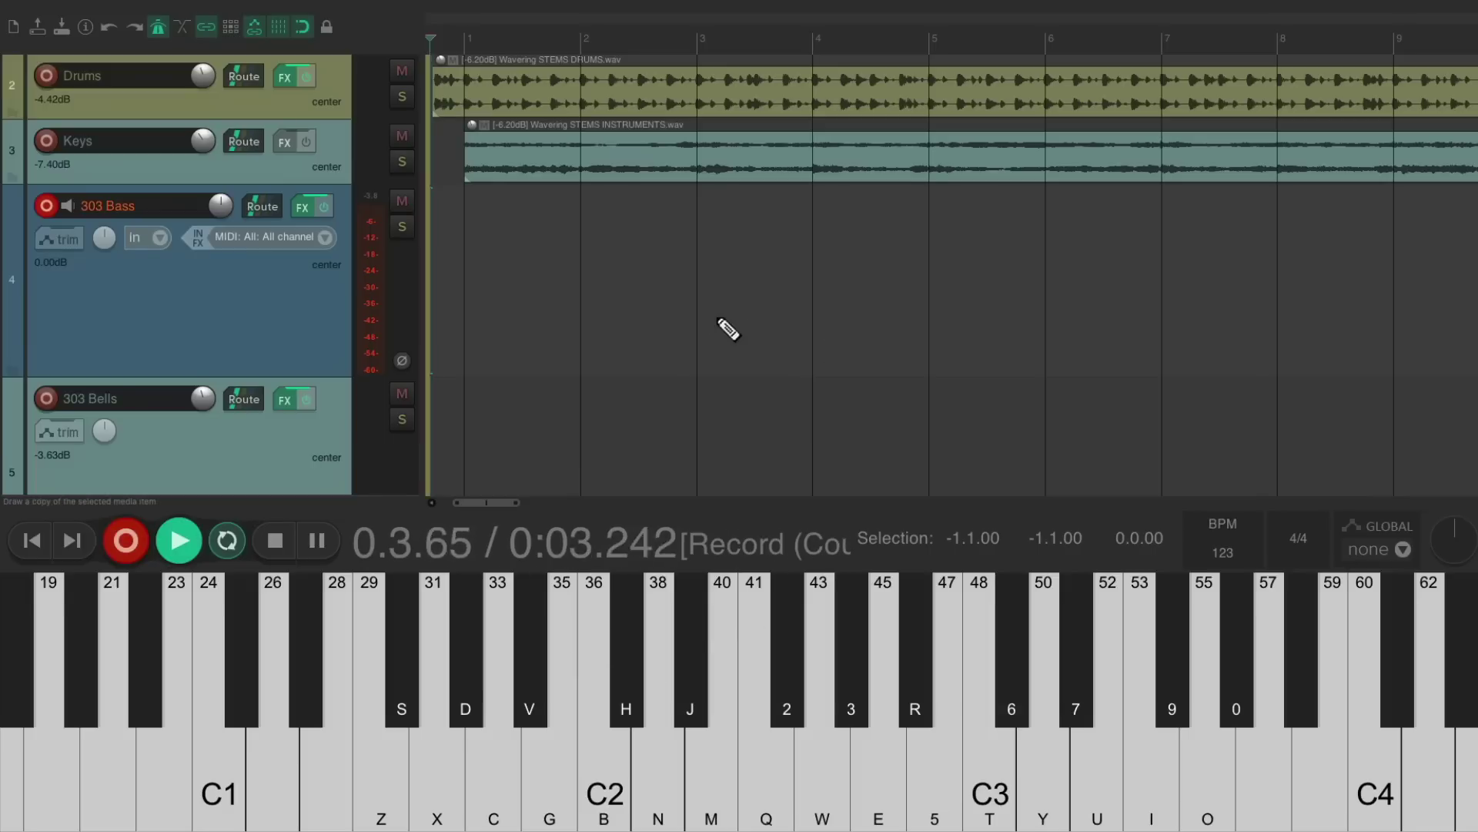
{"action": "key", "text": "v"}
{"action": "key", "text": "v"}
{"action": "key", "text": "v"}
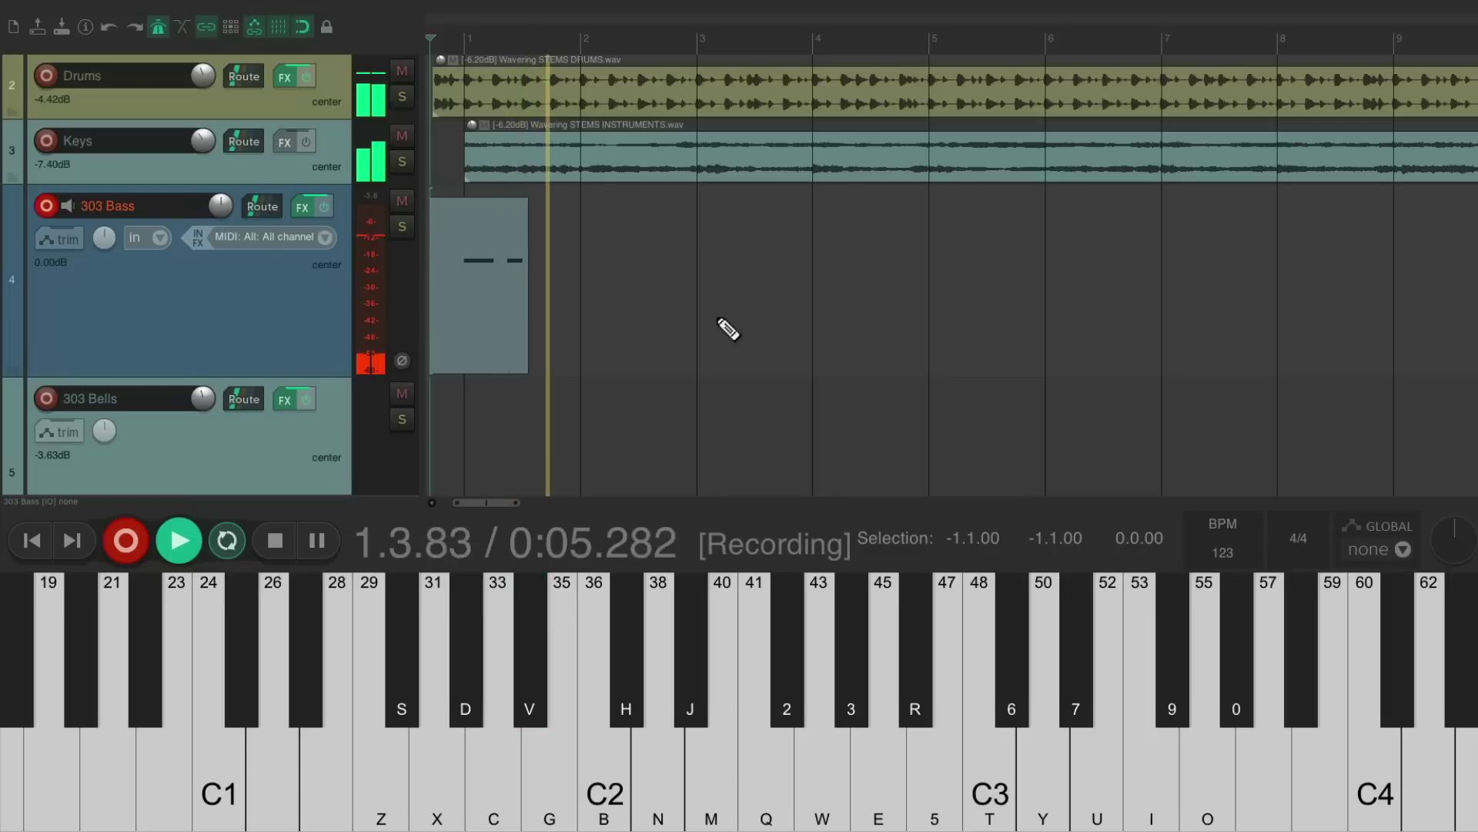
{"action": "key", "text": "v"}
{"action": "key", "text": "v"}
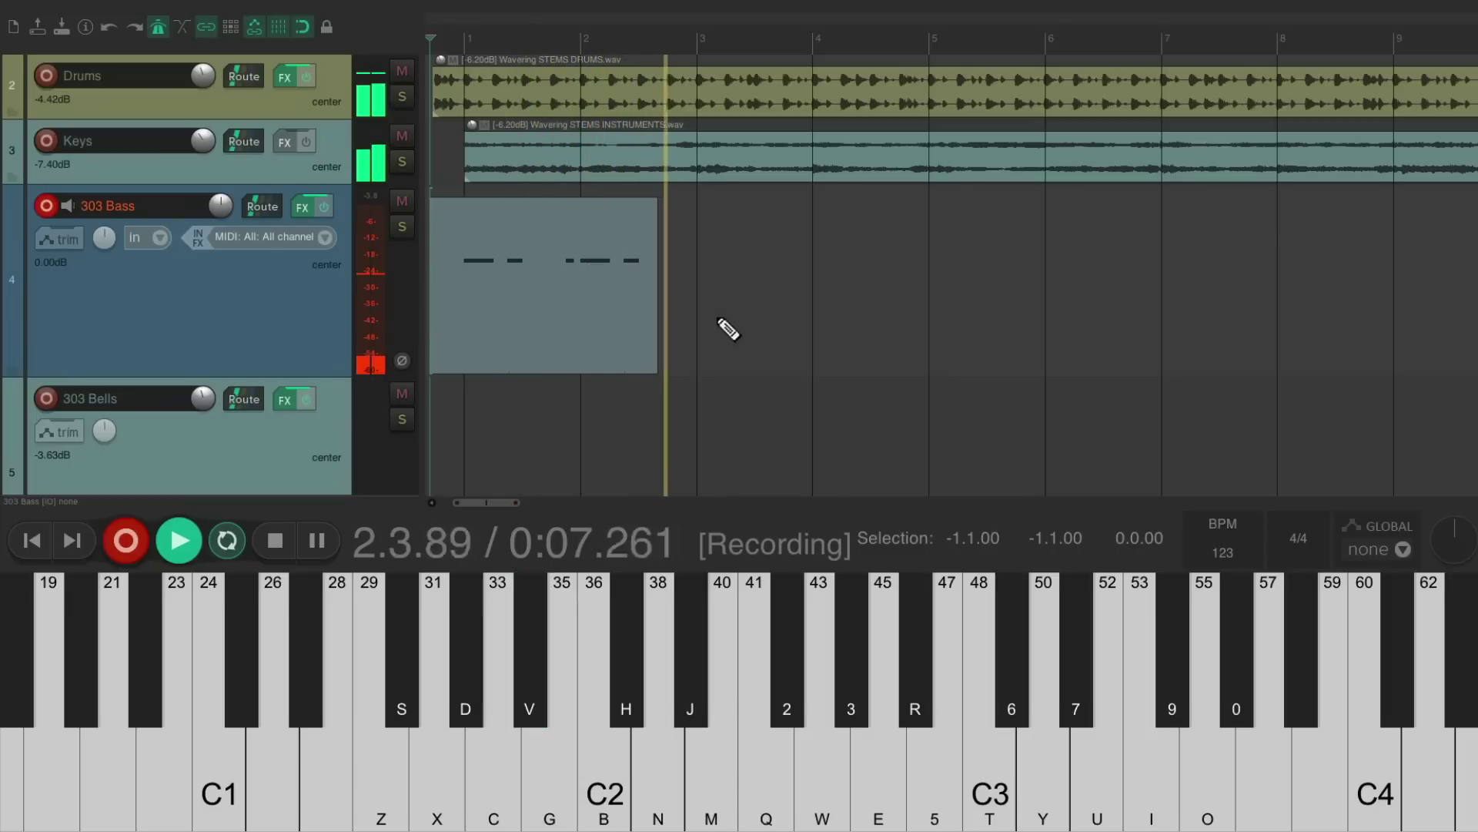
{"action": "key", "text": "b"}
{"action": "key", "text": "n"}
{"action": "key", "text": "n"}
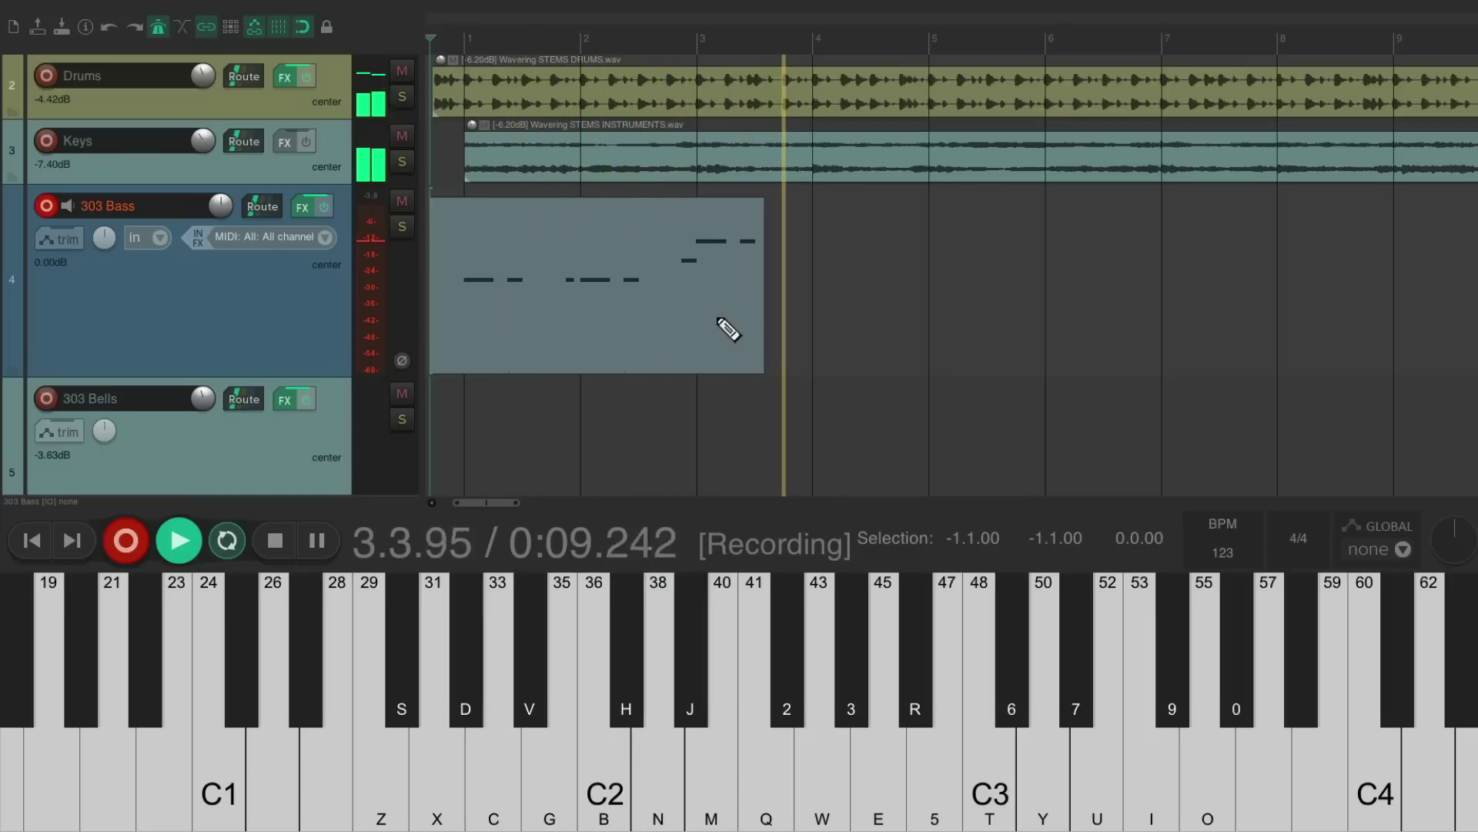
{"action": "key", "text": "b"}
{"action": "key", "text": "b"}
{"action": "key", "text": "b"}
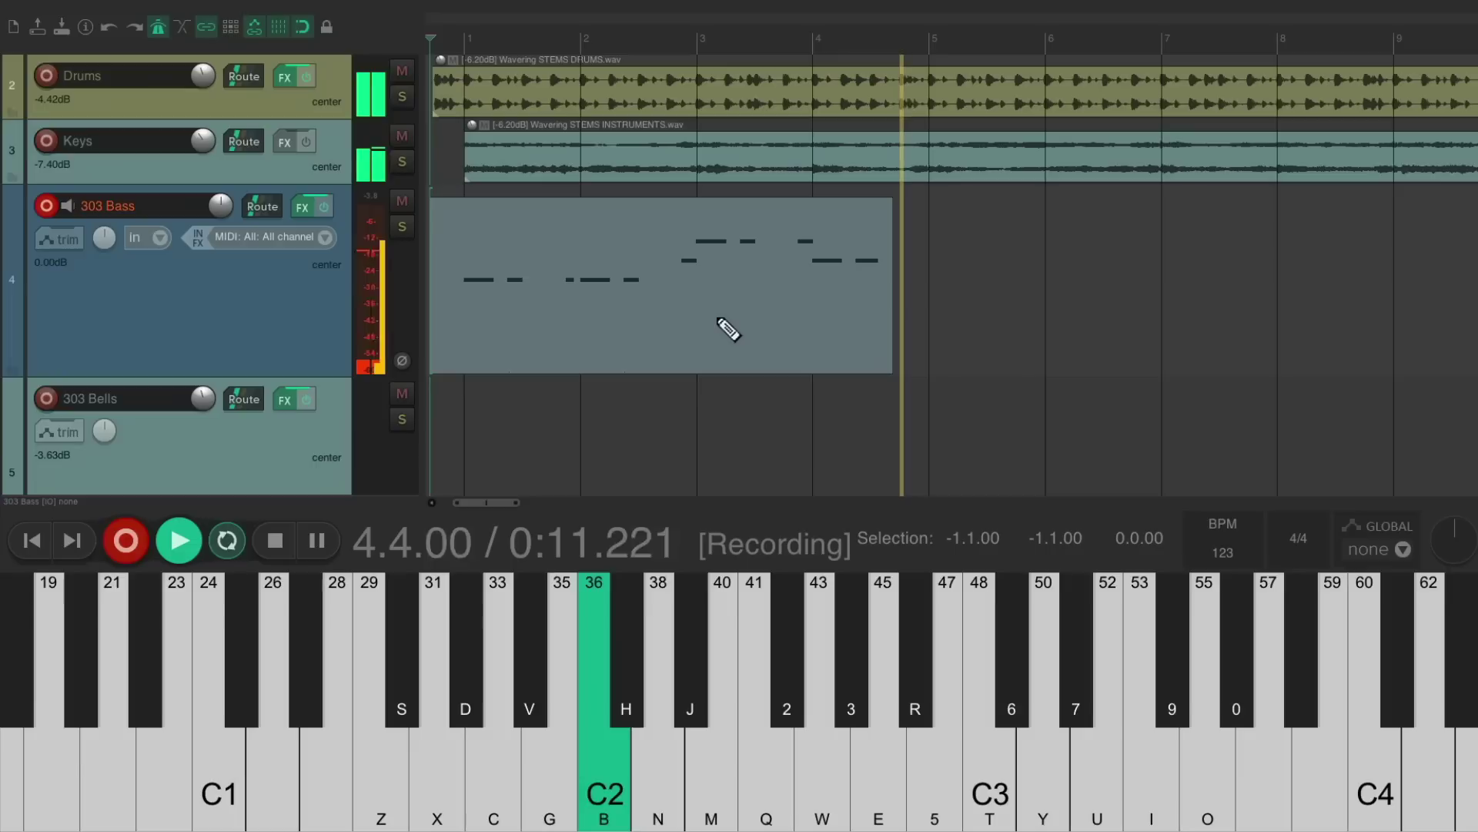
{"action": "key", "text": "v"}
{"action": "key", "text": "b"}
{"action": "key", "text": "v"}
{"action": "key", "text": "v"}
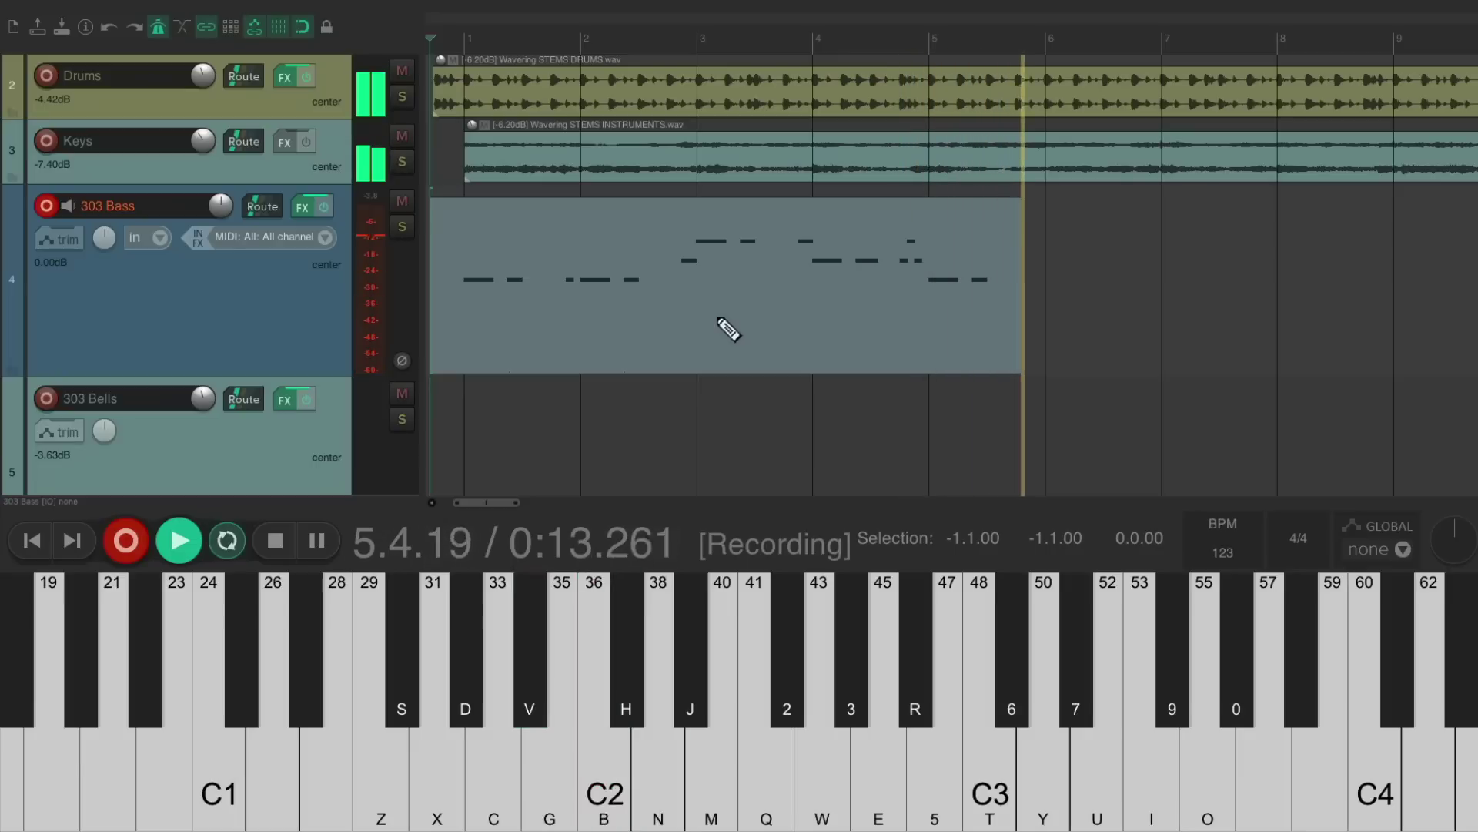
{"action": "key", "text": "v"}
{"action": "key", "text": "space"}
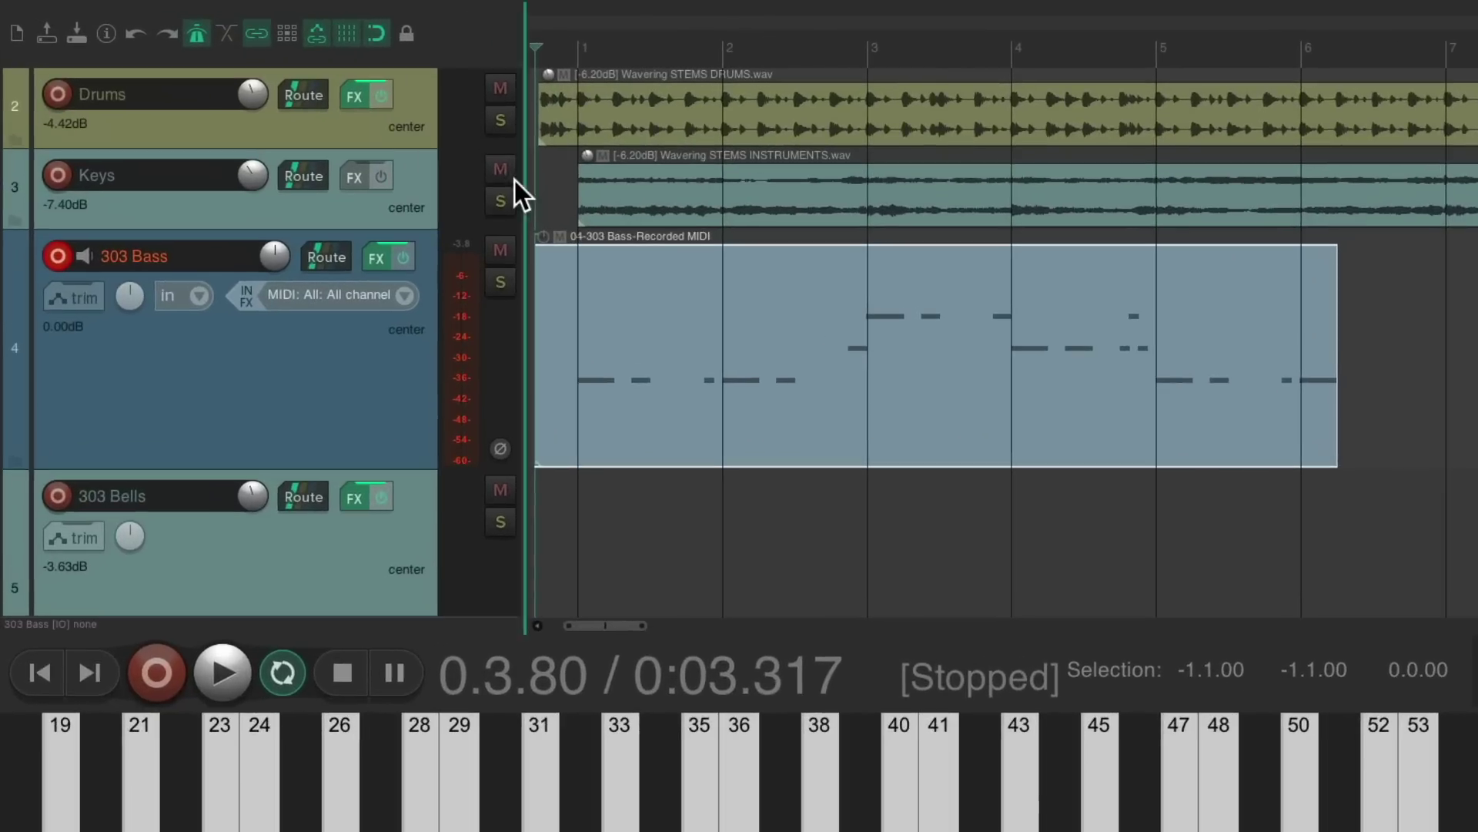
{"action": "left_click", "coordinate": [428, 144]}
{"action": "key", "text": "space"}
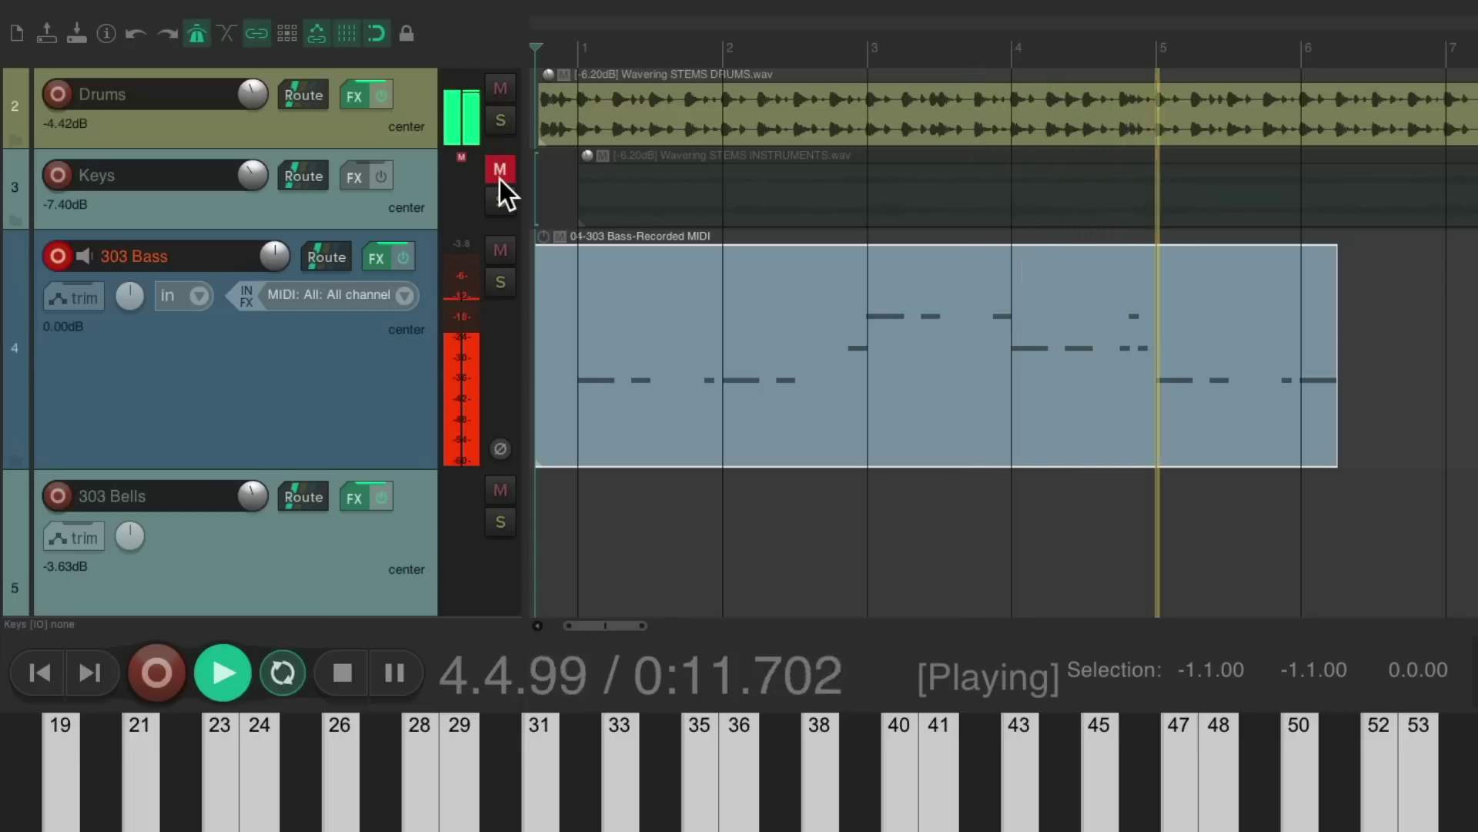
{"action": "key", "text": "space"}
{"action": "left_click", "coordinate": [498, 169]}
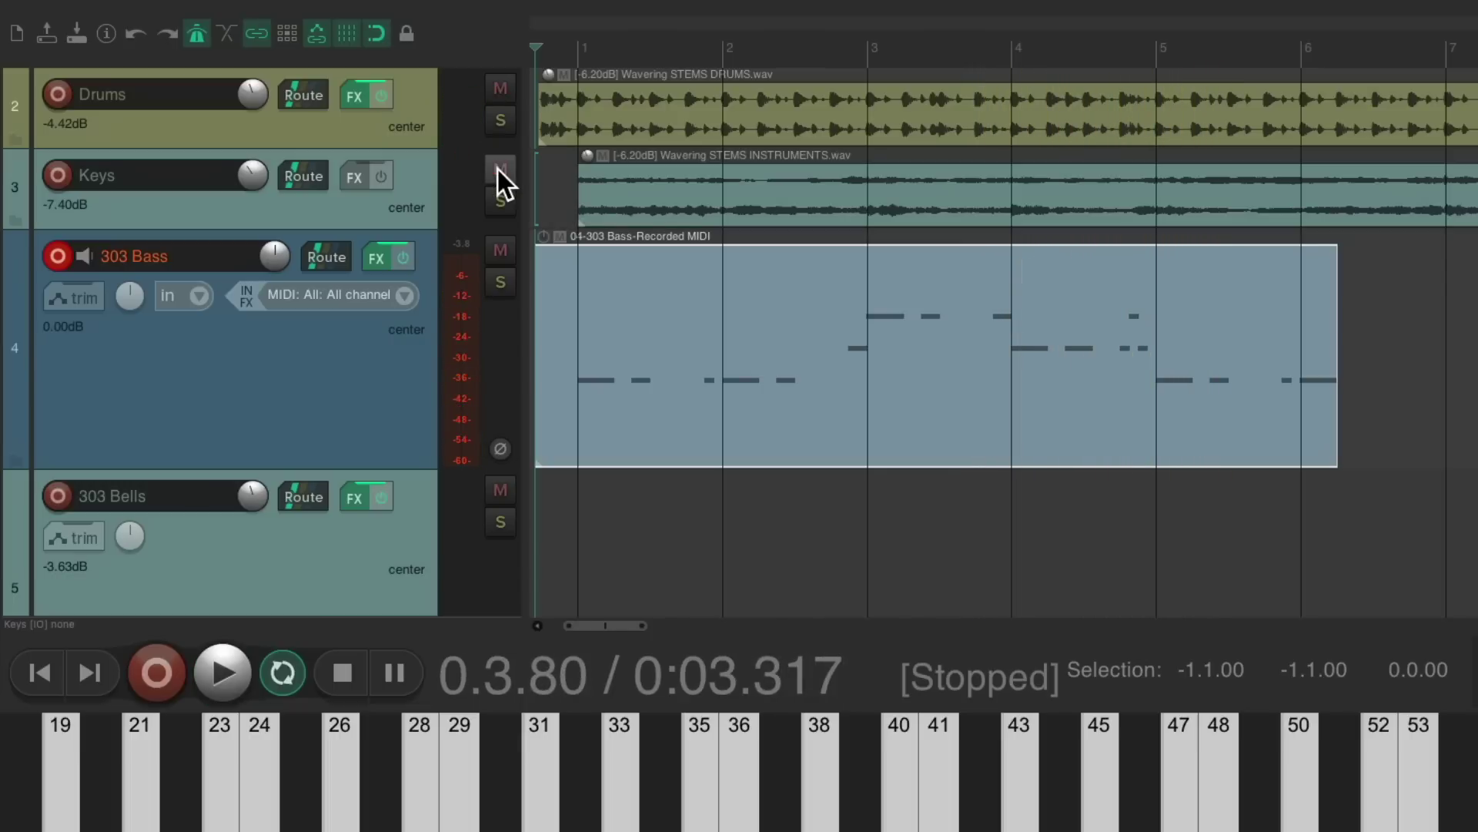
{"action": "key", "text": "space"}
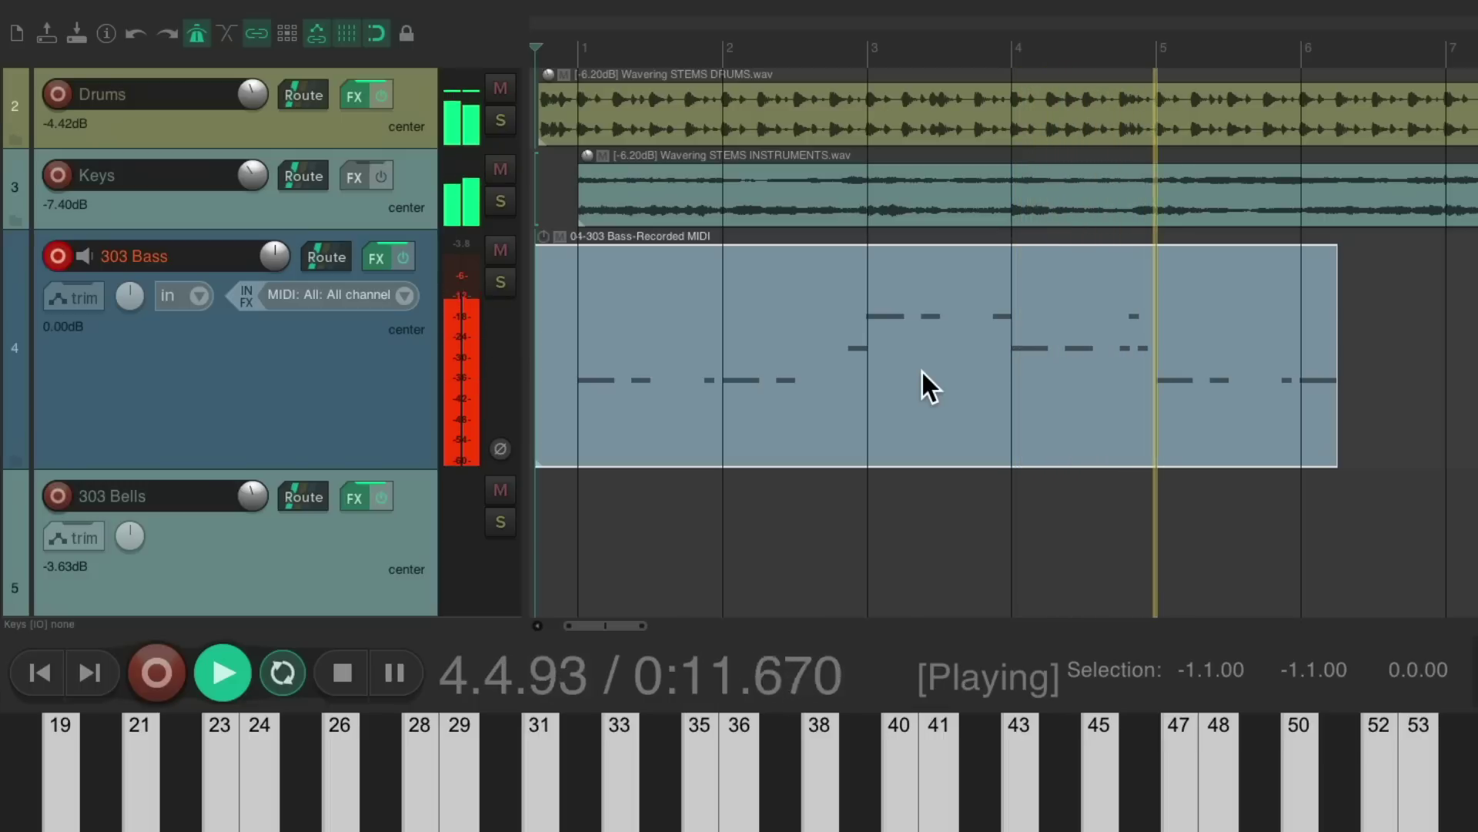
{"action": "key", "text": "space"}
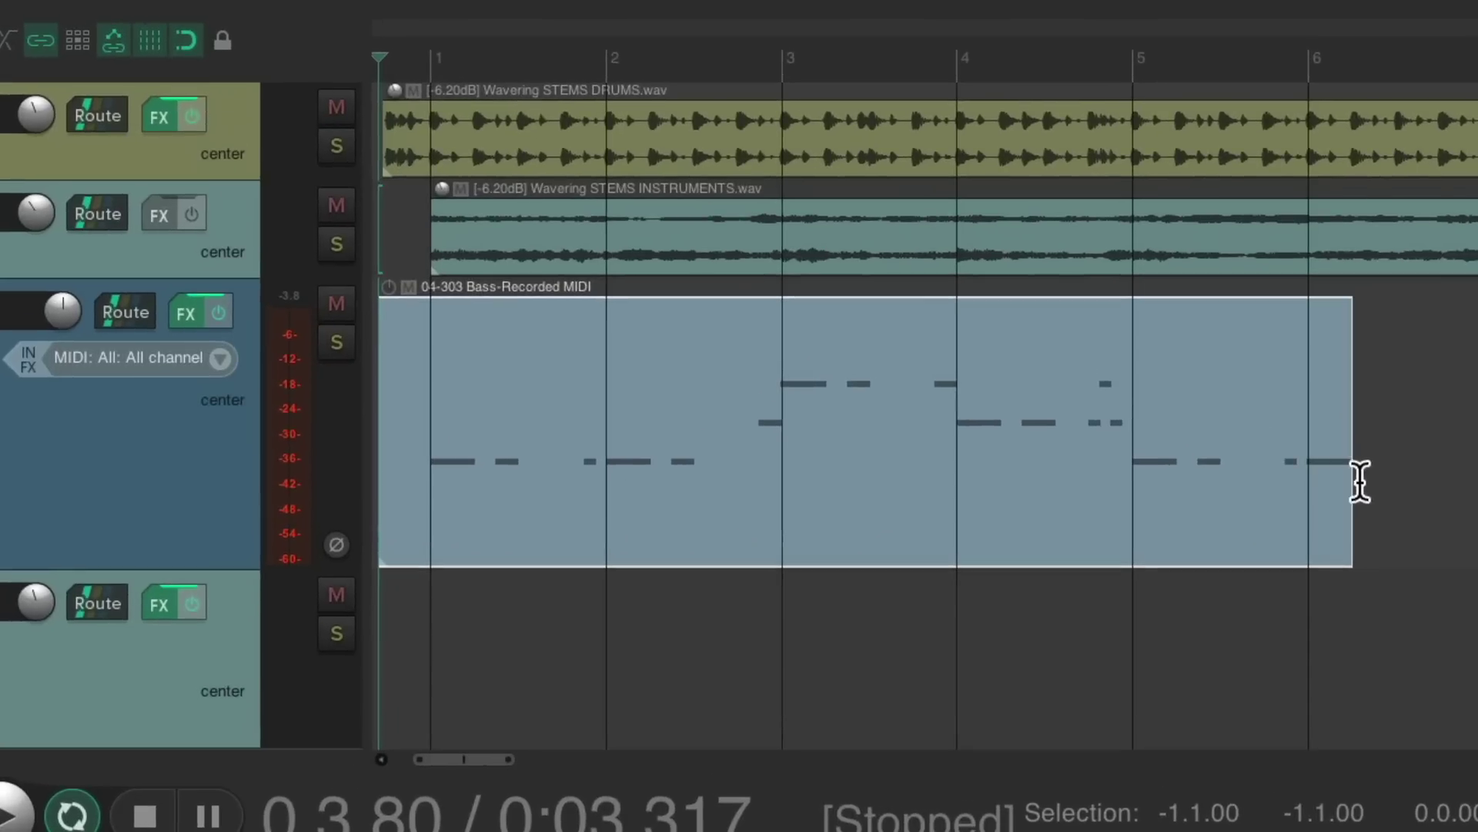
Trim the bass MIDI item to bars 1–5 and glue it into '04-303 Bass-Recorded MIDI-glued'
{"action": "left_click_drag", "start_coordinate": [1339, 404], "coordinate": [1162, 407]}
{"action": "left_click_drag", "start_coordinate": [1140, 494], "coordinate": [1138, 494]}
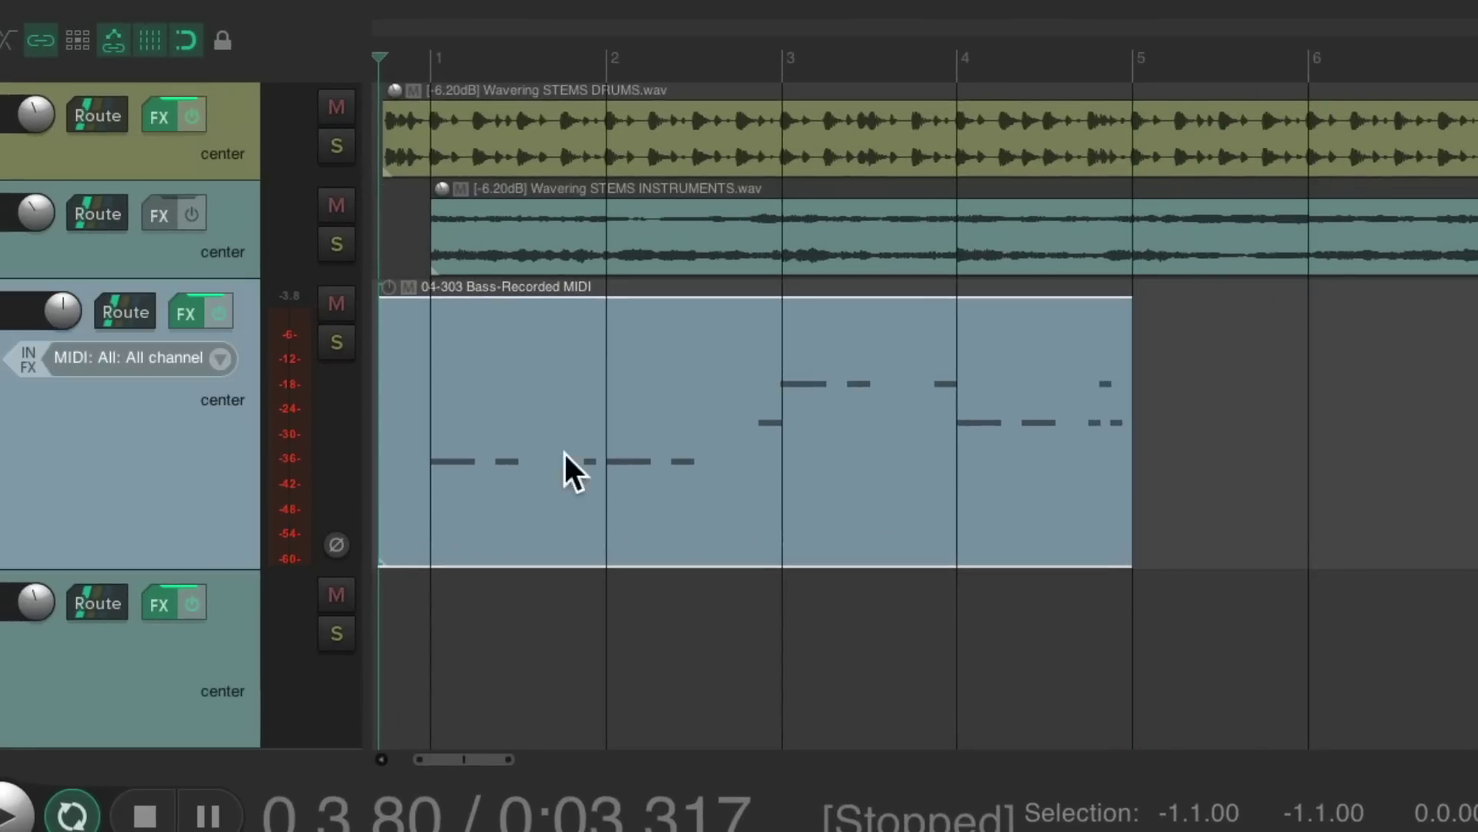
{"action": "left_click_drag", "start_coordinate": [380, 502], "coordinate": [432, 501]}
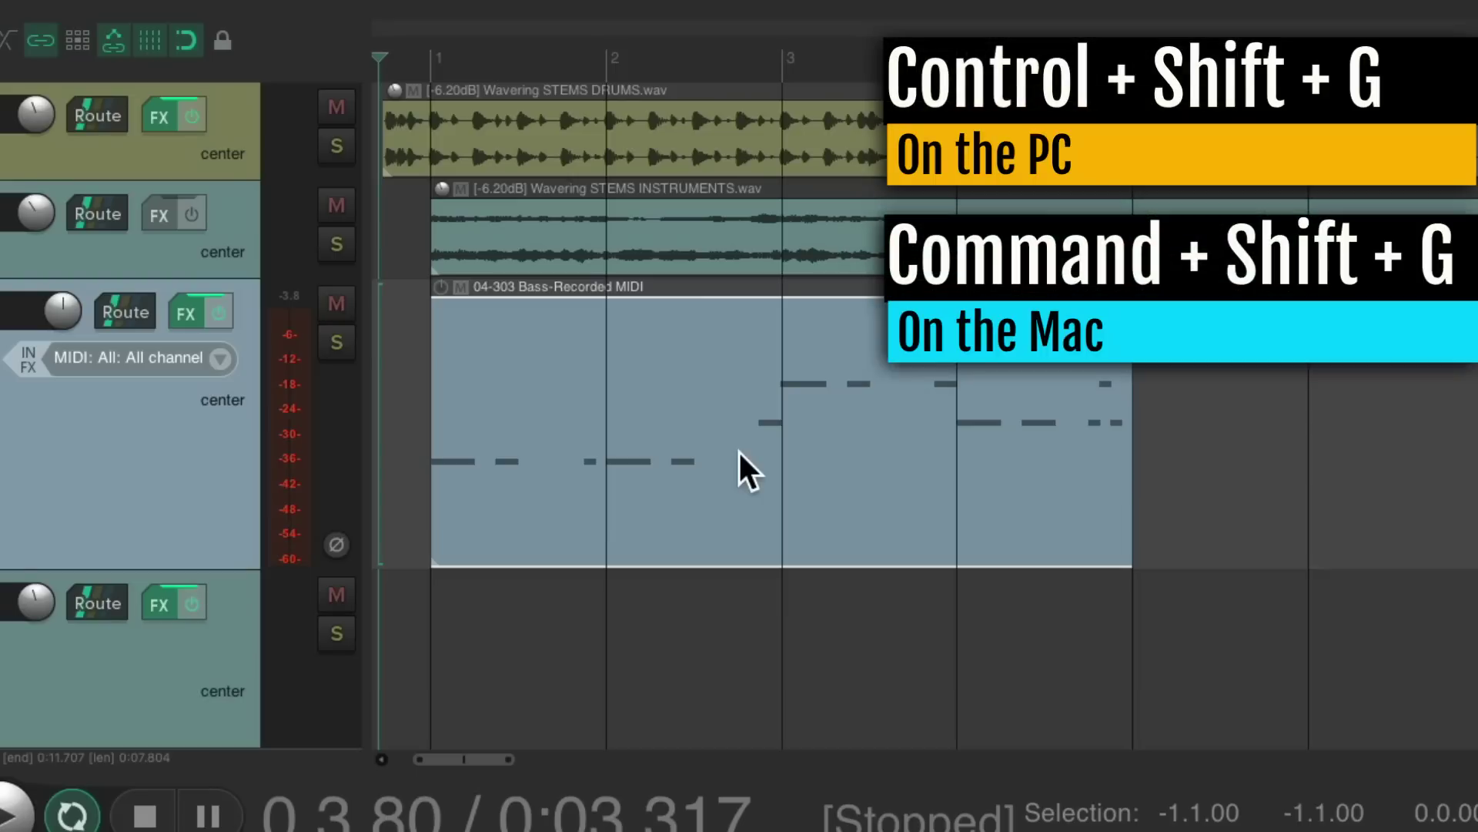
{"action": "key", "text": "super+shift+g"}
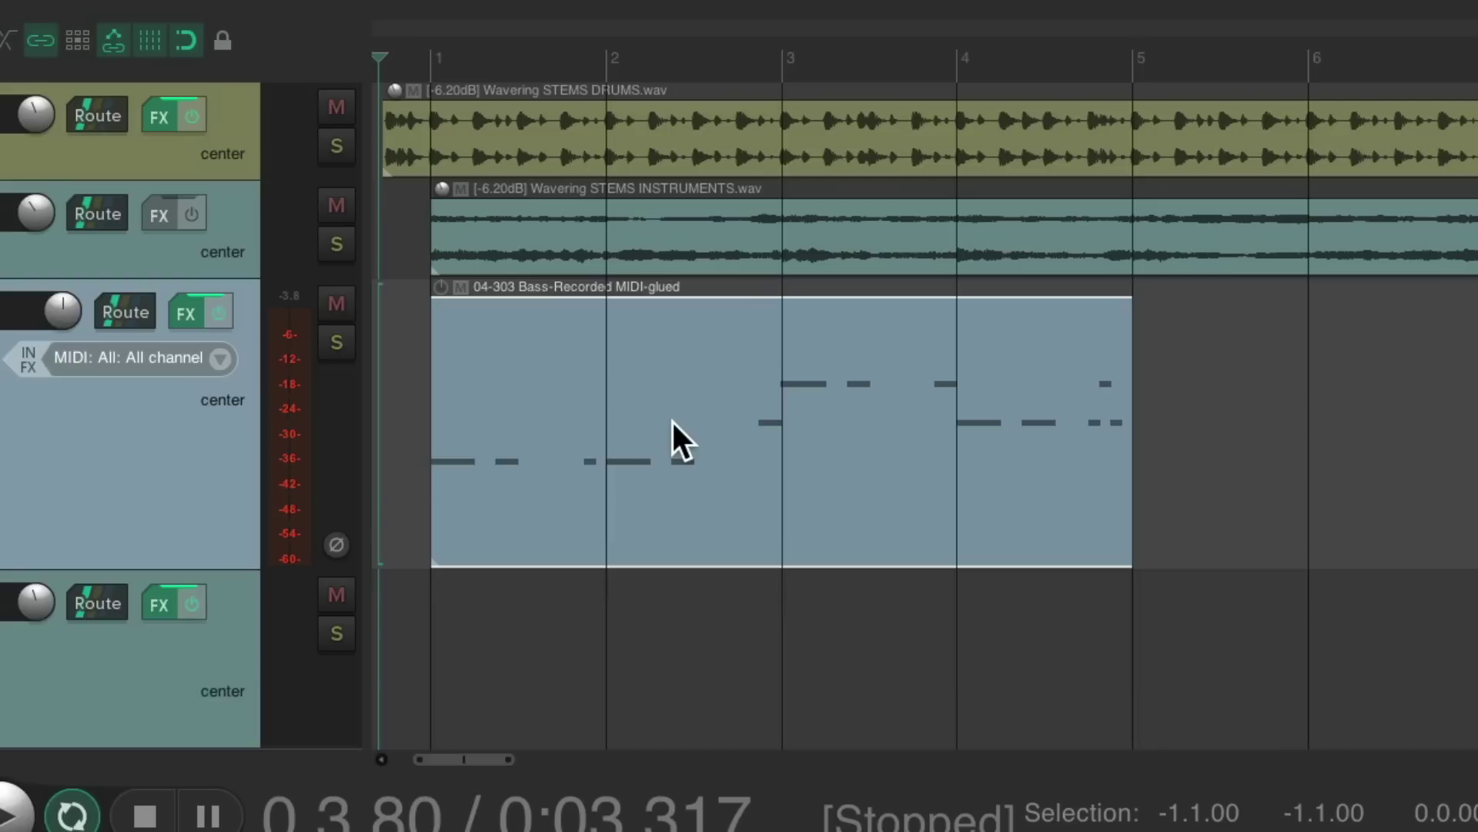
Loop the glued bass item out to about bar 130 and play it back
{"action": "scroll", "coordinate": [678, 439], "scroll_direction": "down", "scroll_amount": 10}
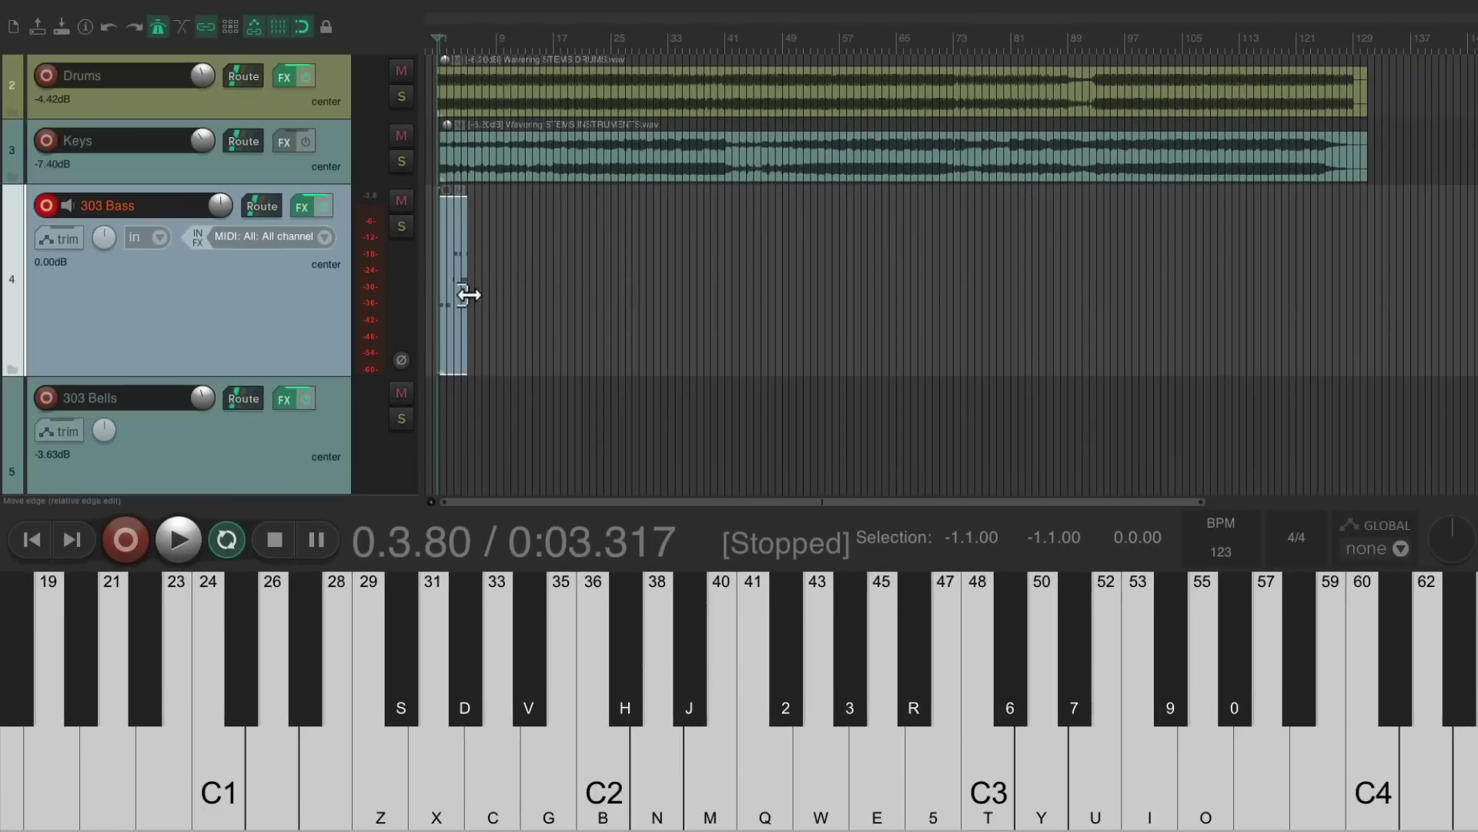
{"action": "left_click_drag", "start_coordinate": [467, 295], "coordinate": [1367, 288]}
{"action": "scroll", "coordinate": [1368, 288], "scroll_direction": "up", "scroll_amount": 10}
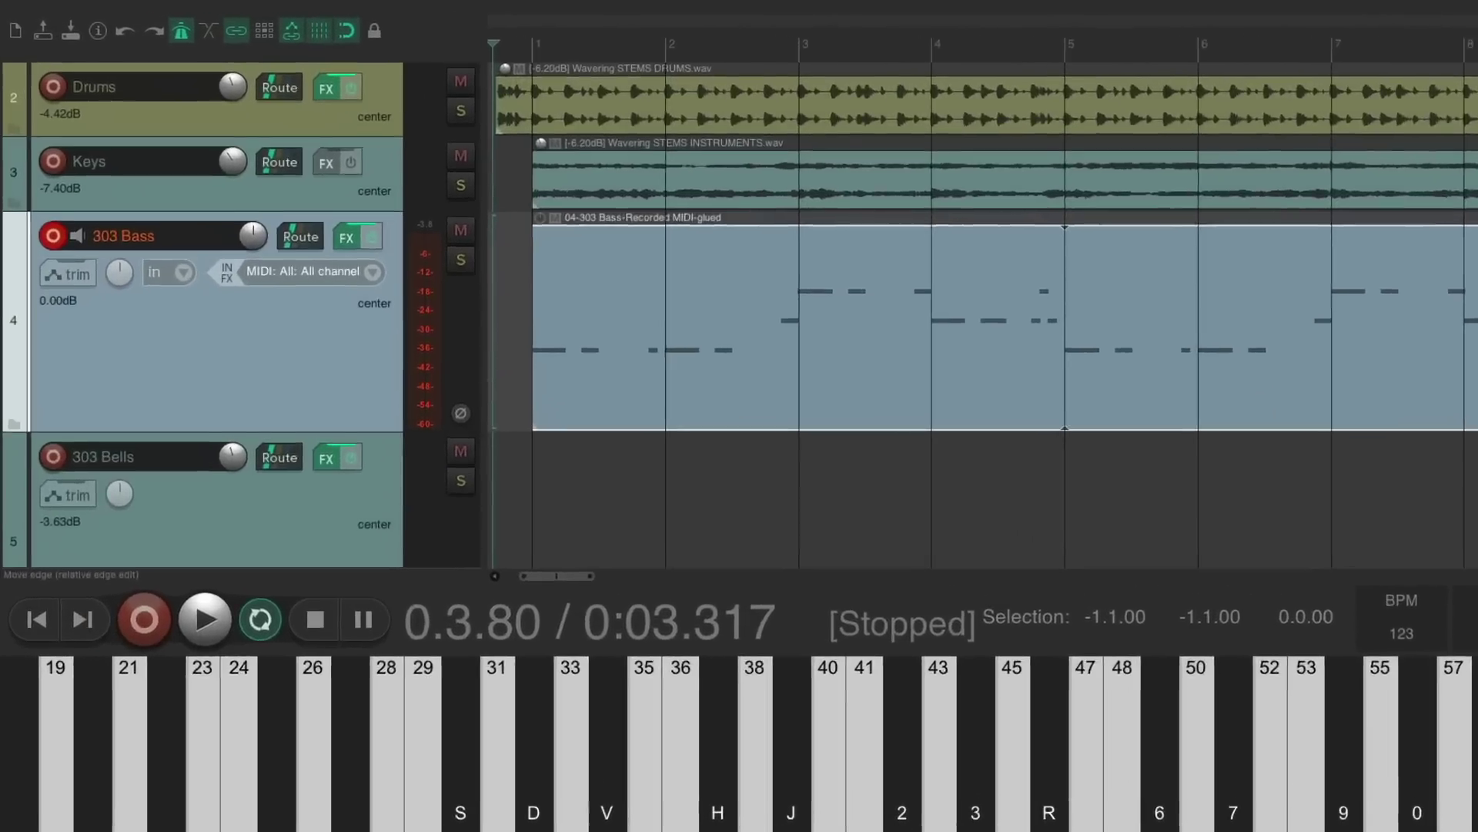
{"action": "key", "text": "Escape"}
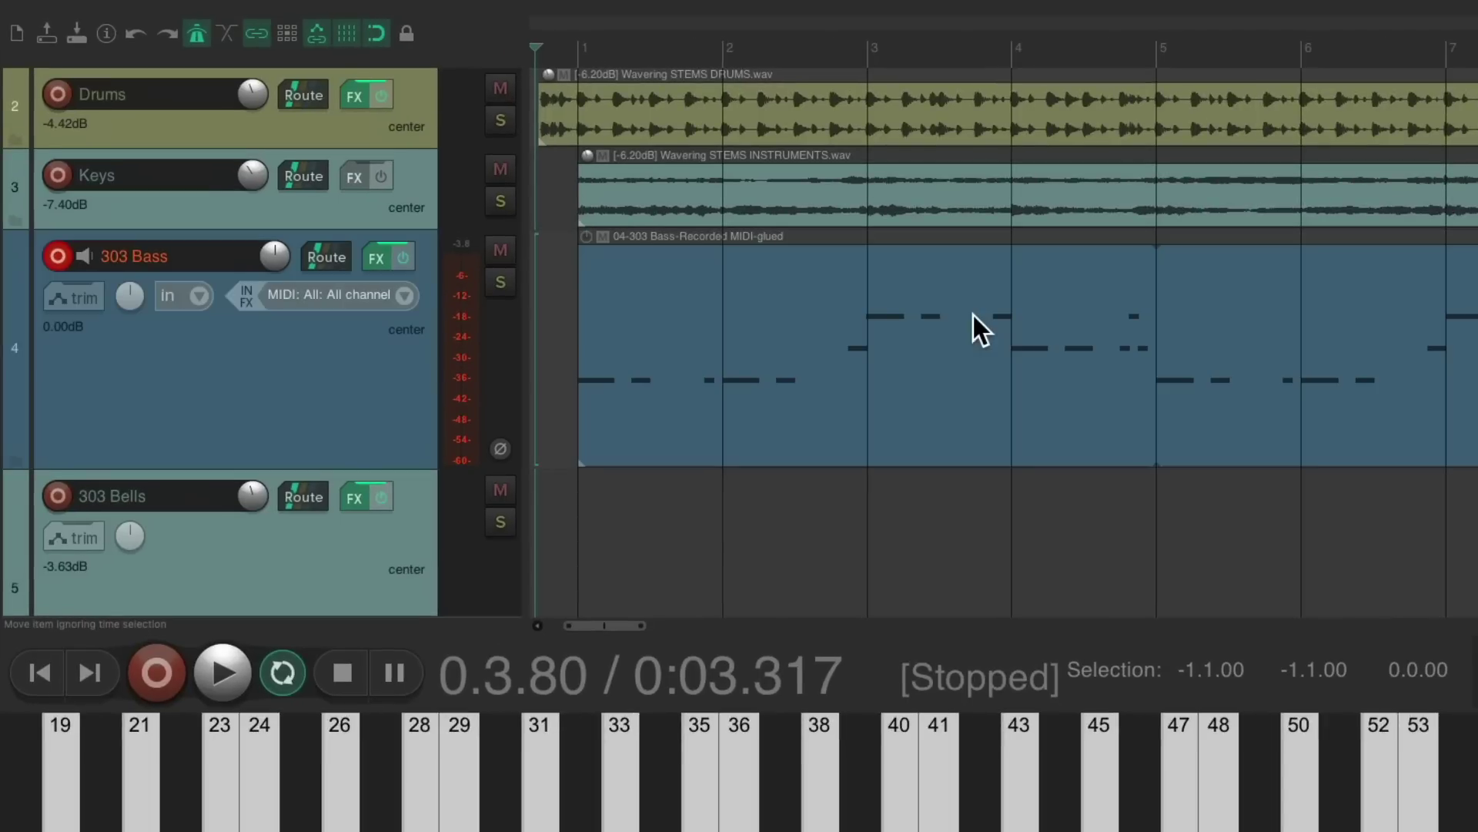
{"action": "key", "text": "space"}
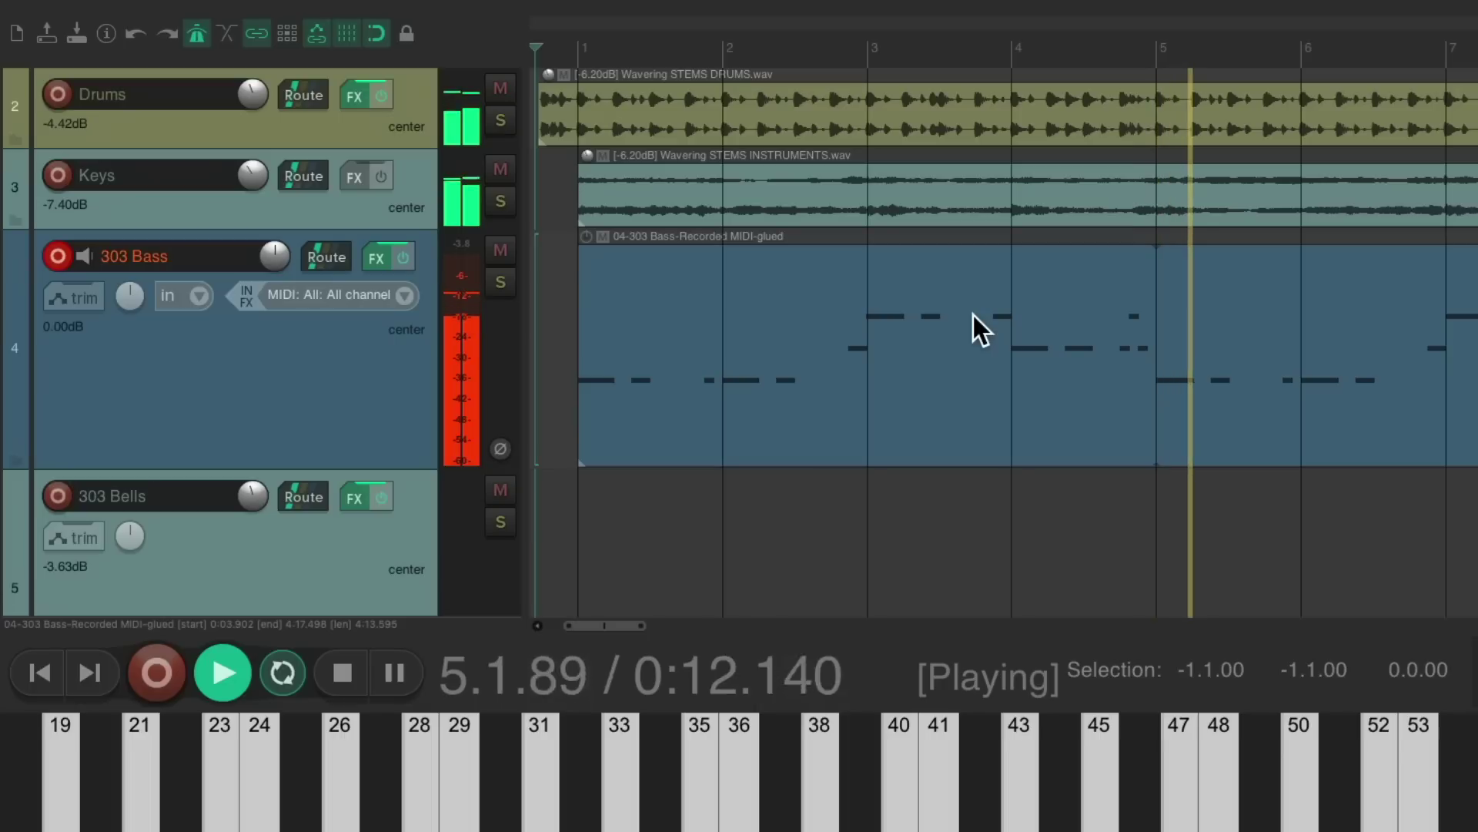
{"action": "key", "text": "space"}
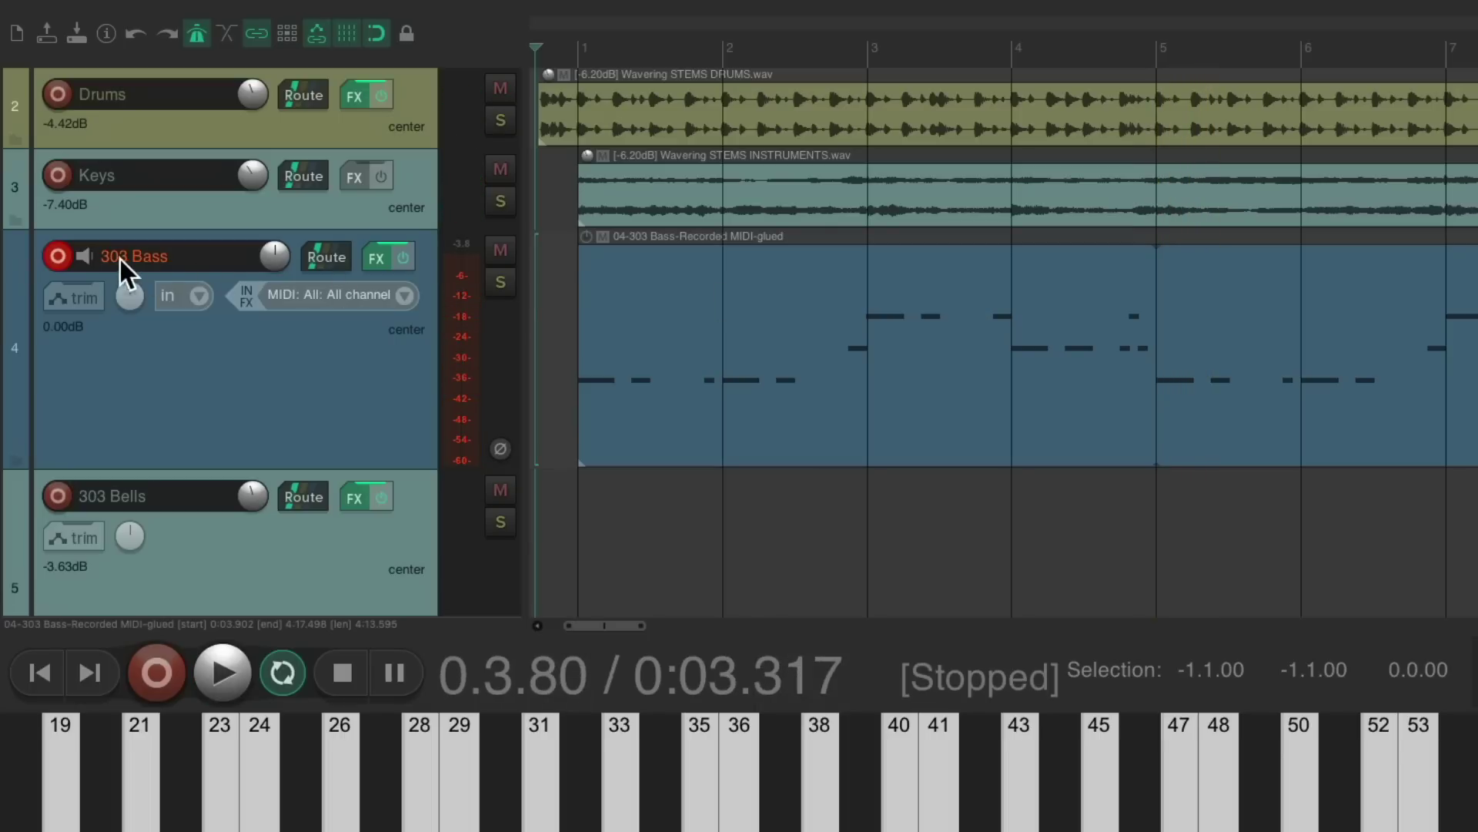
{"action": "left_click", "coordinate": [57, 257]}
{"action": "scroll", "coordinate": [833, 379], "scroll_direction": "down", "scroll_amount": 6}
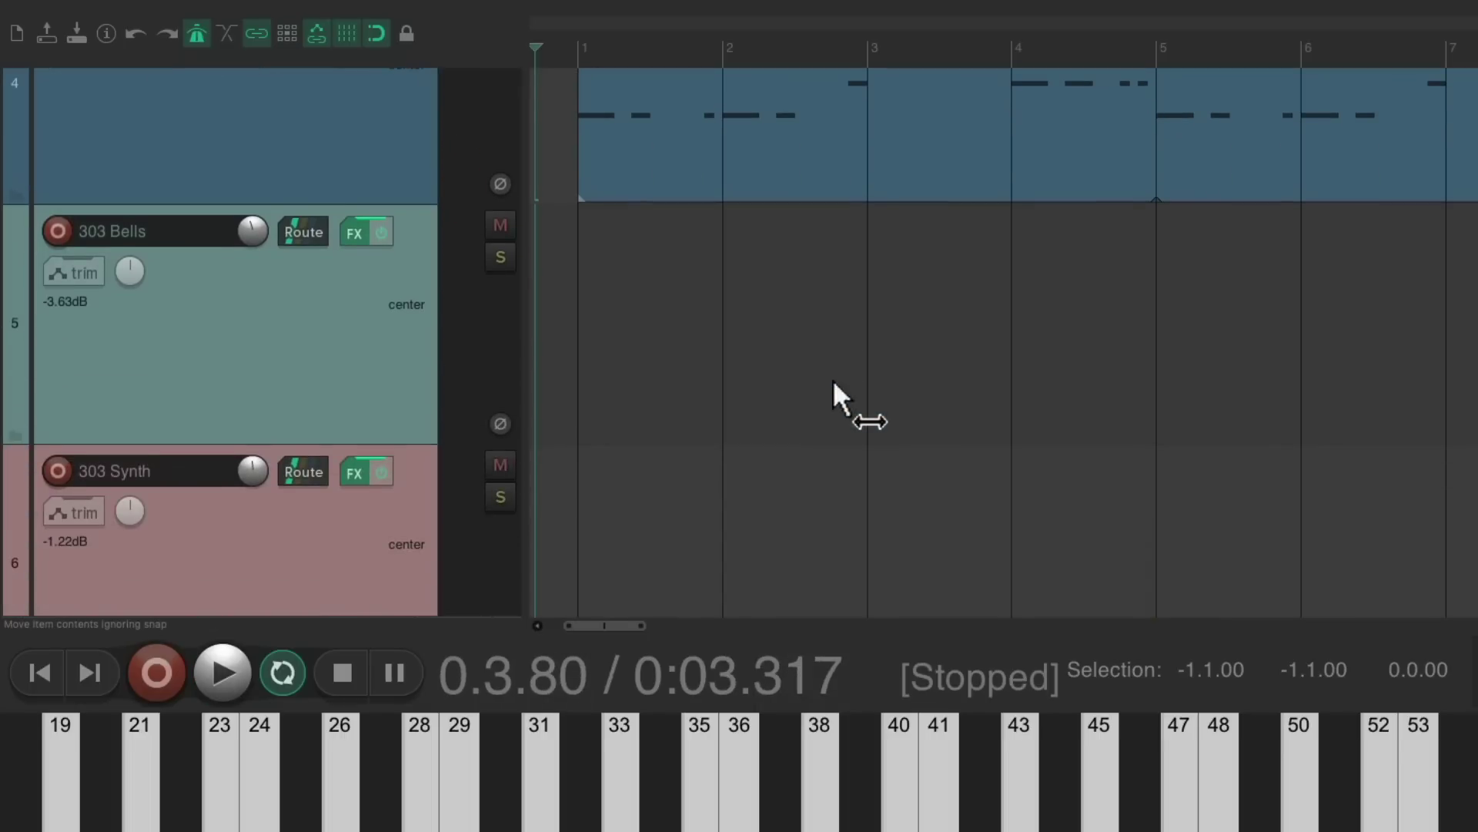
{"action": "left_click", "coordinate": [357, 234]}
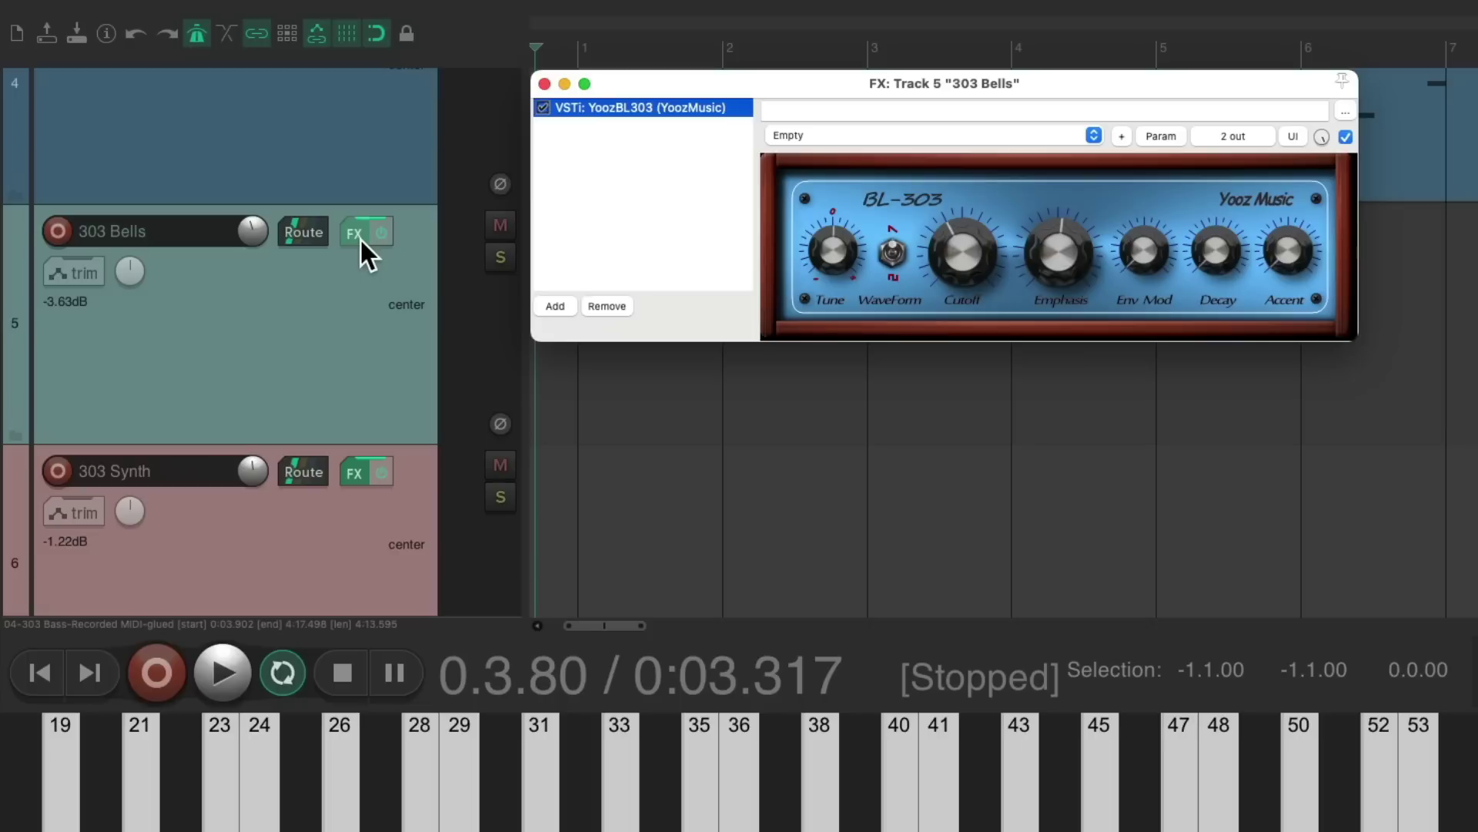
{"action": "left_click", "coordinate": [57, 231]}
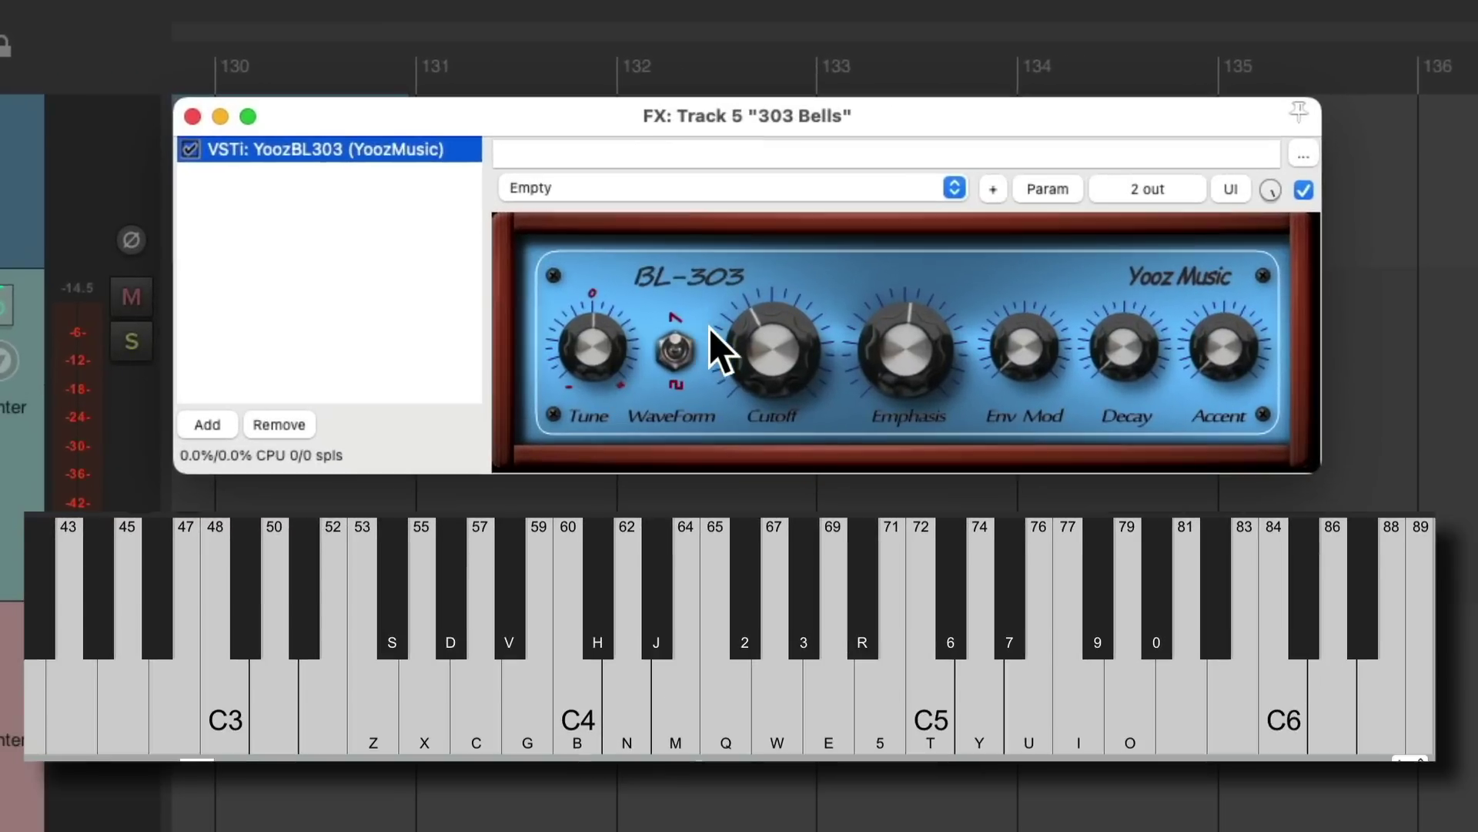
{"action": "key", "text": "e"}
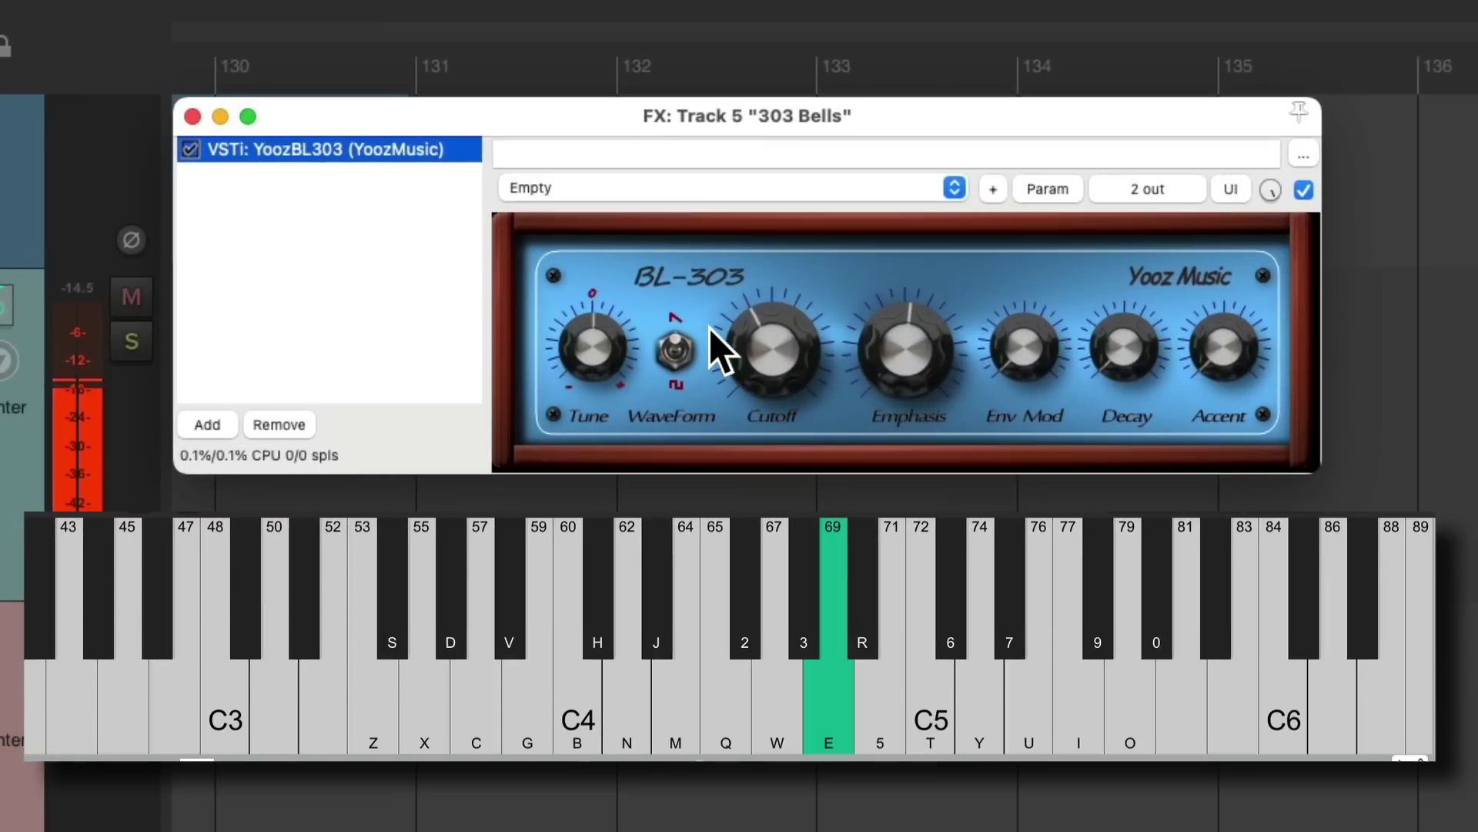
{"action": "key", "text": "n"}
{"action": "key", "text": "q"}
{"action": "key", "text": "e"}
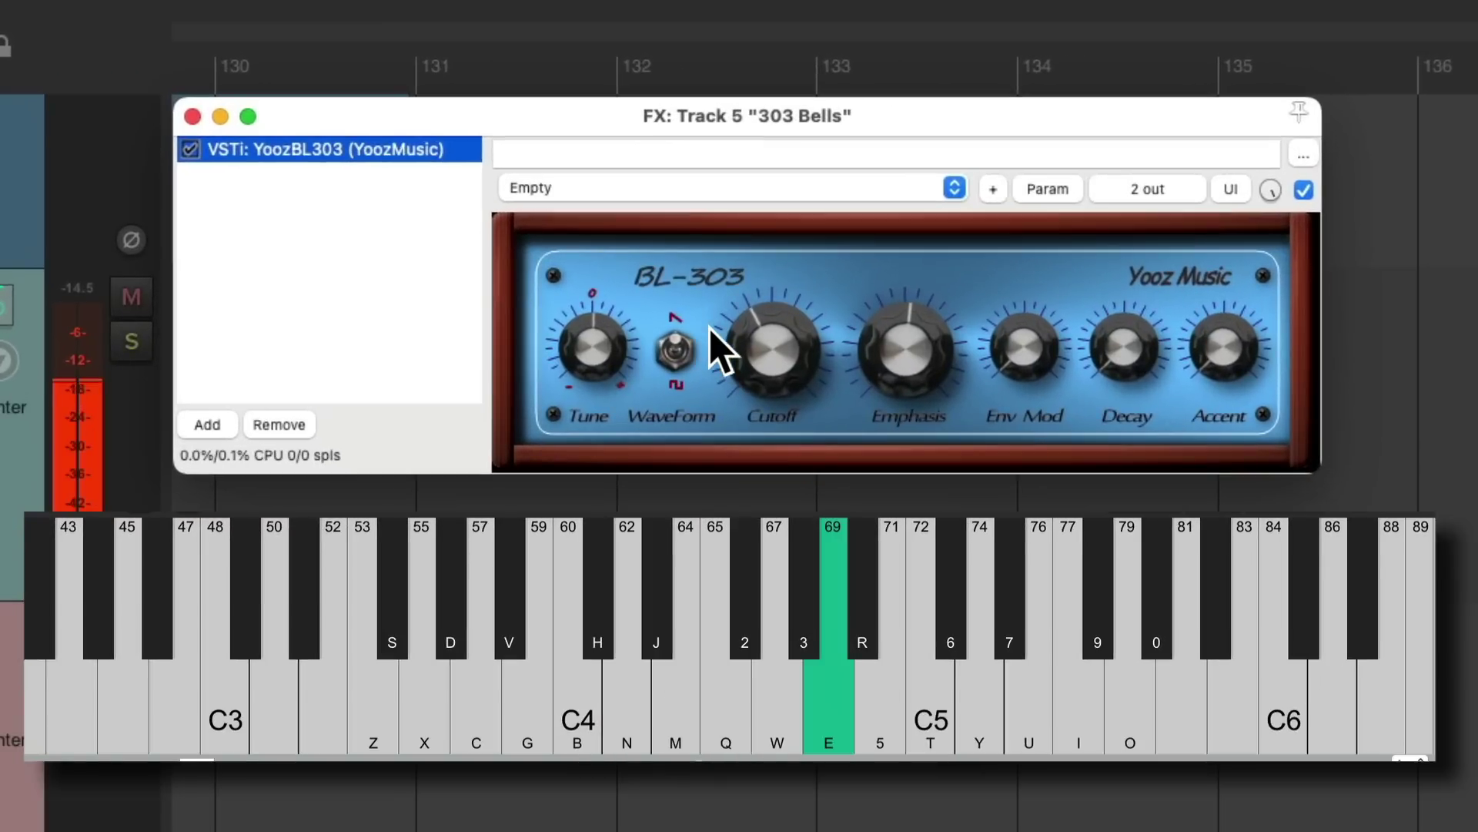
{"action": "key", "text": "n"}
{"action": "key", "text": "q"}
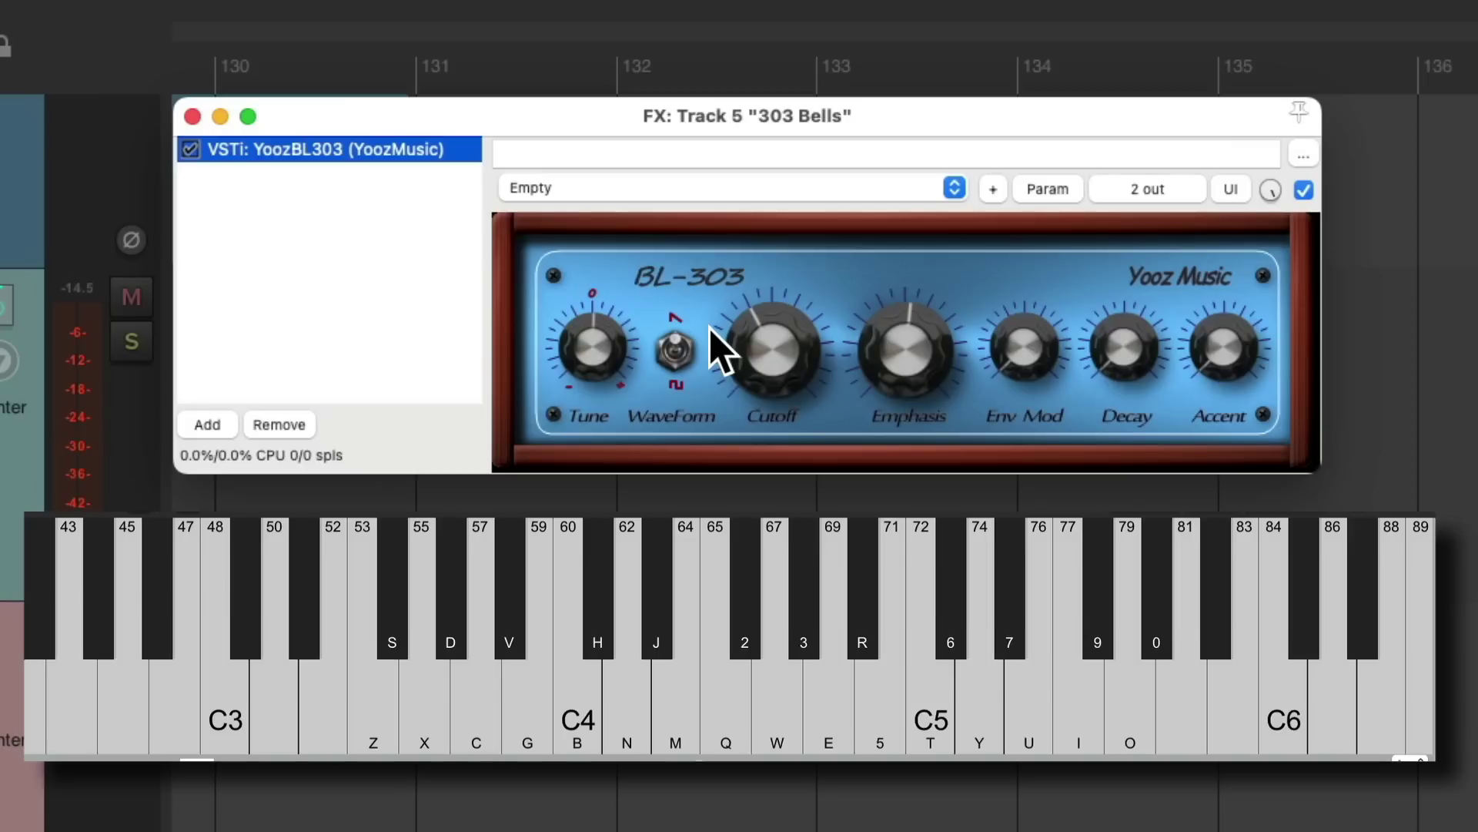
Switch the BL-303 waveform and turn up Emphasis, Env Mod and Decay
{"action": "left_click", "coordinate": [673, 348]}
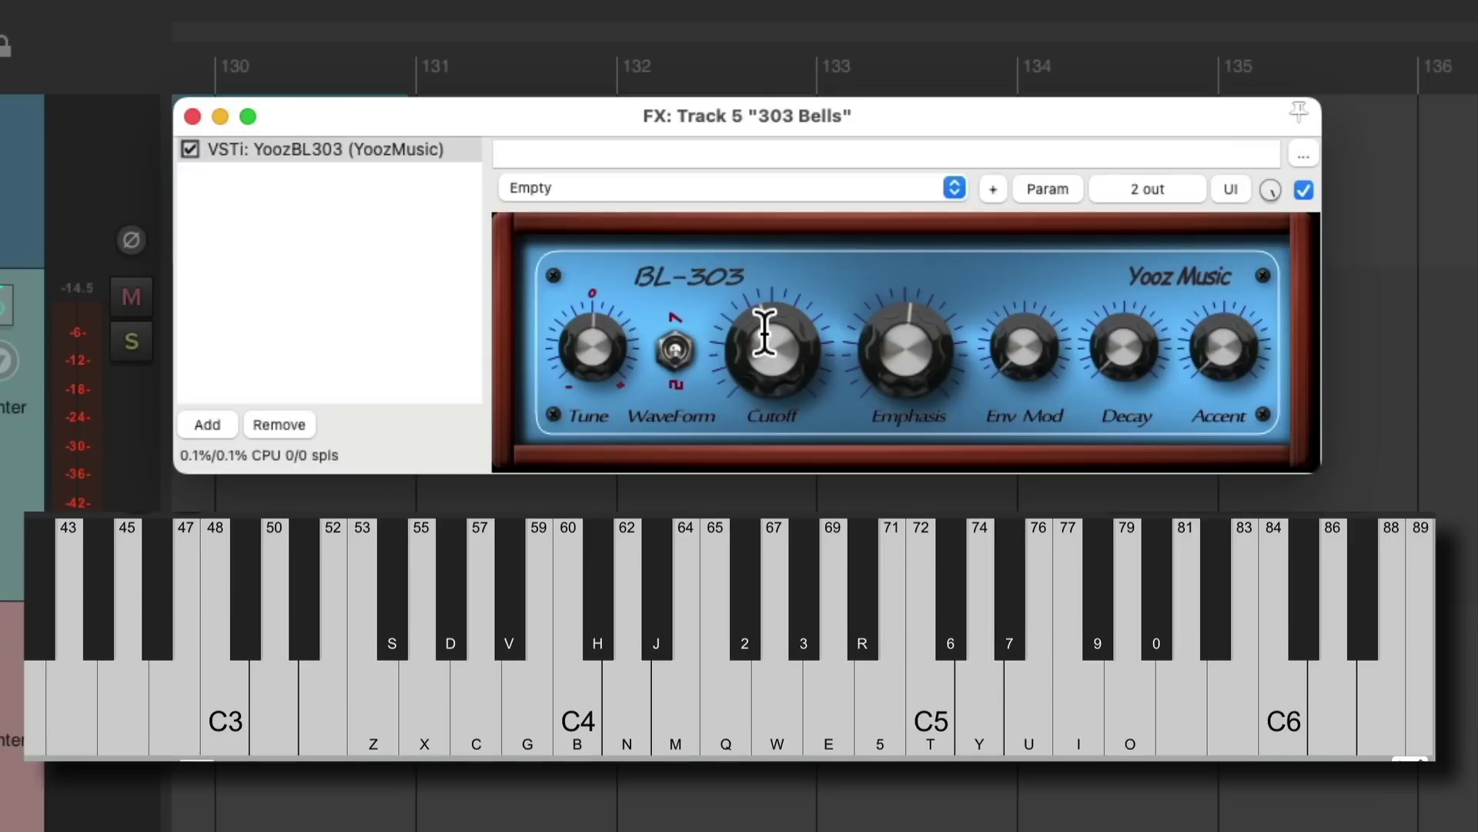
{"action": "left_click_drag", "start_coordinate": [895, 343], "coordinate": [892, 312]}
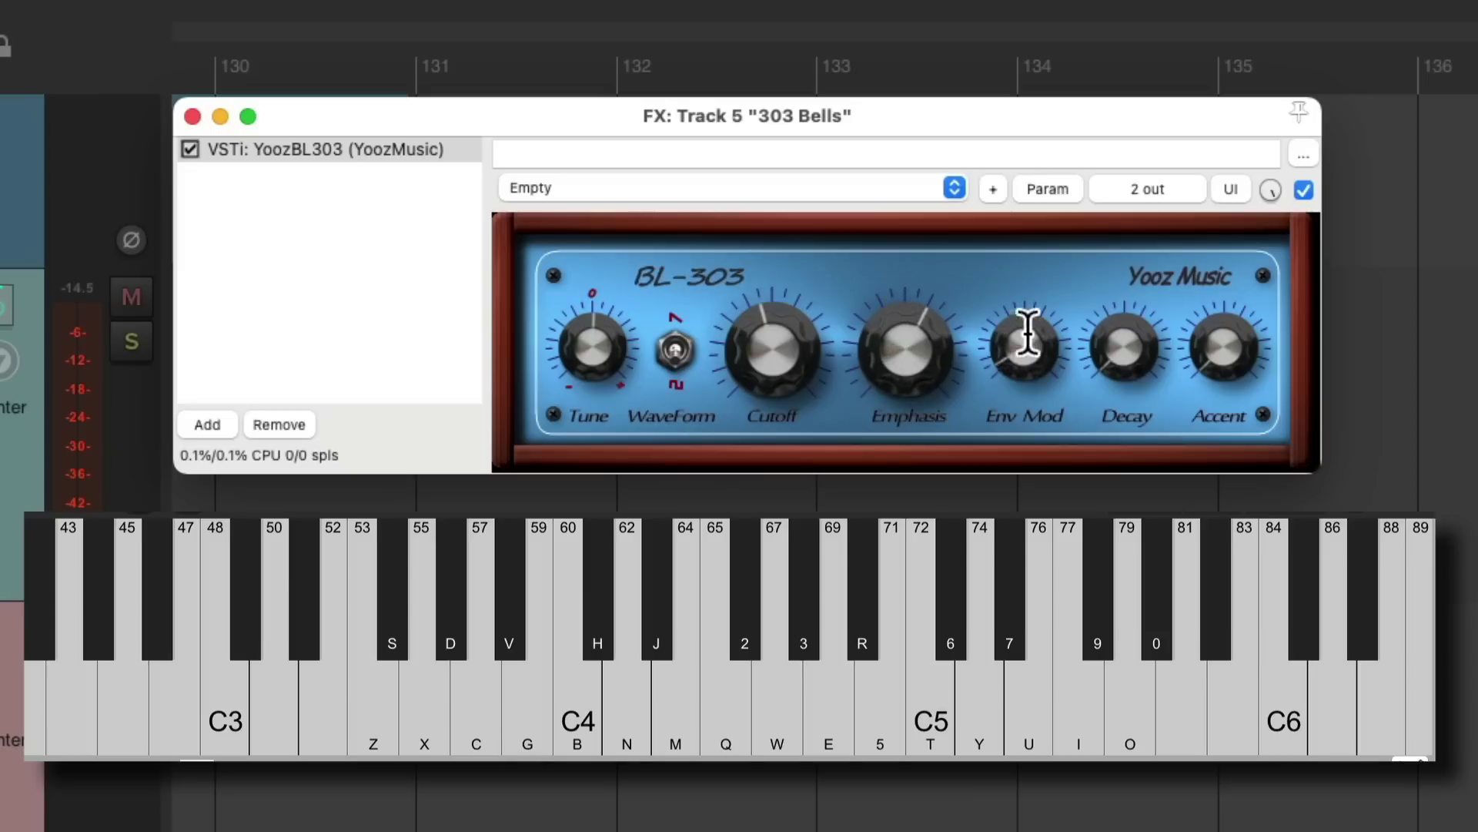
{"action": "left_click_drag", "start_coordinate": [1026, 339], "coordinate": [1020, 330]}
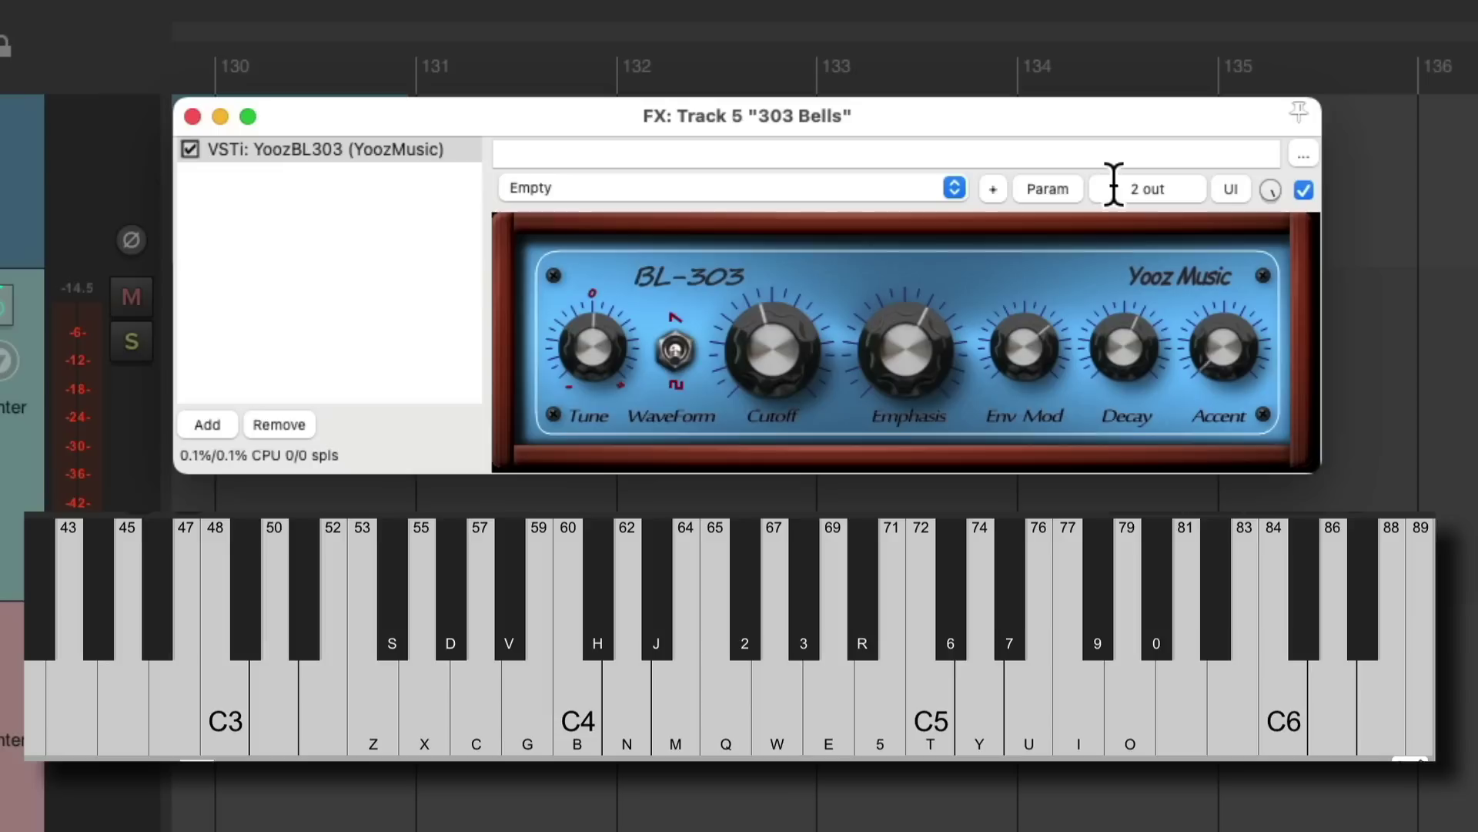
{"action": "left_click_drag", "start_coordinate": [1118, 337], "coordinate": [1121, 308]}
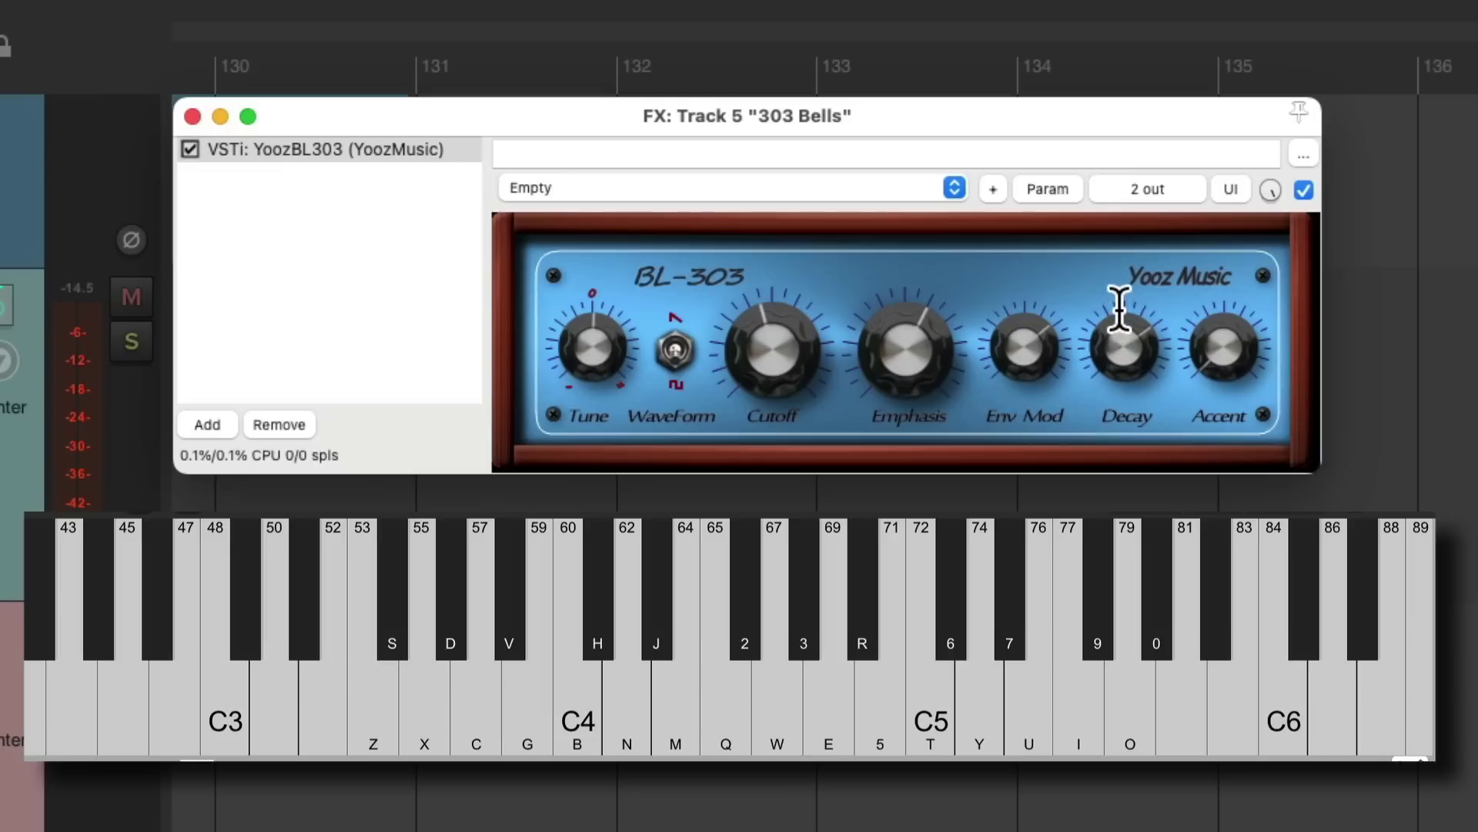
Play E, N, Q twice on the virtual keyboard to hear the reshaped tone
{"action": "key", "text": "e"}
{"action": "key", "text": "n"}
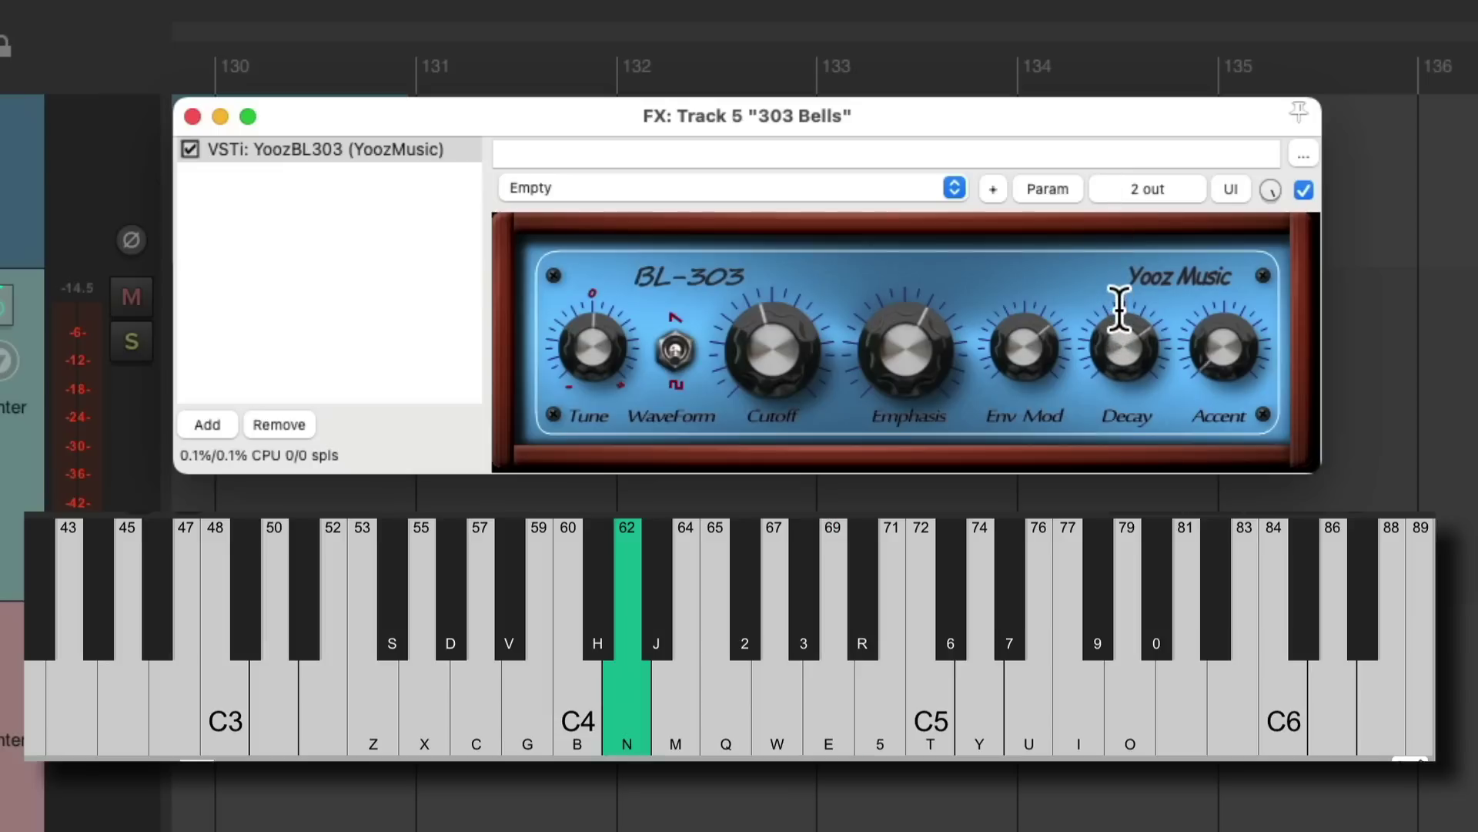
{"action": "key", "text": "q"}
{"action": "key", "text": "e"}
{"action": "key", "text": "n"}
{"action": "key", "text": "q"}
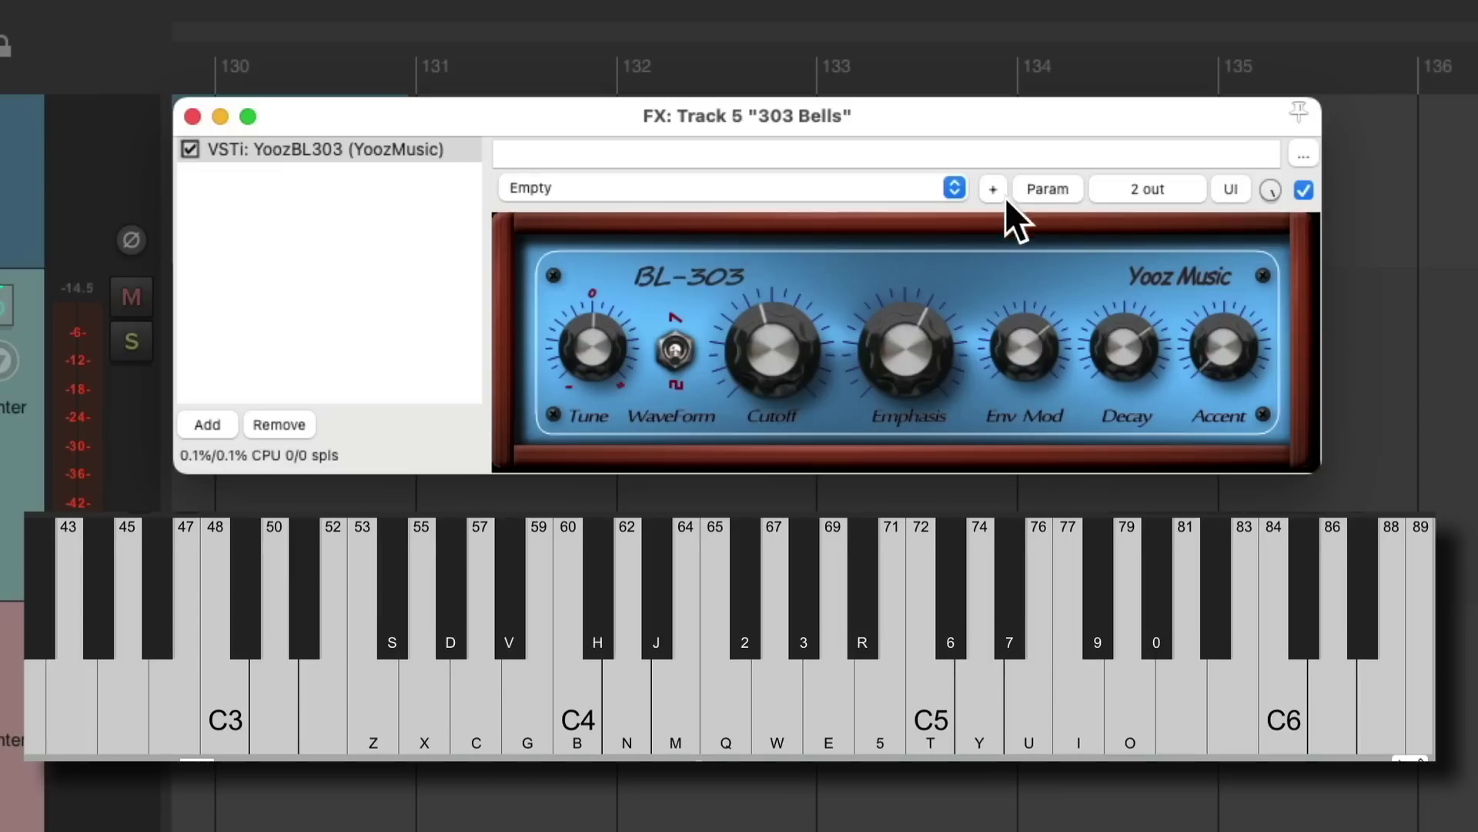
Add a sine LFO to Cutoff with a lower baseline, 3.0833 Hz speed and 31.9% strength
{"action": "left_click", "coordinate": [1033, 185]}
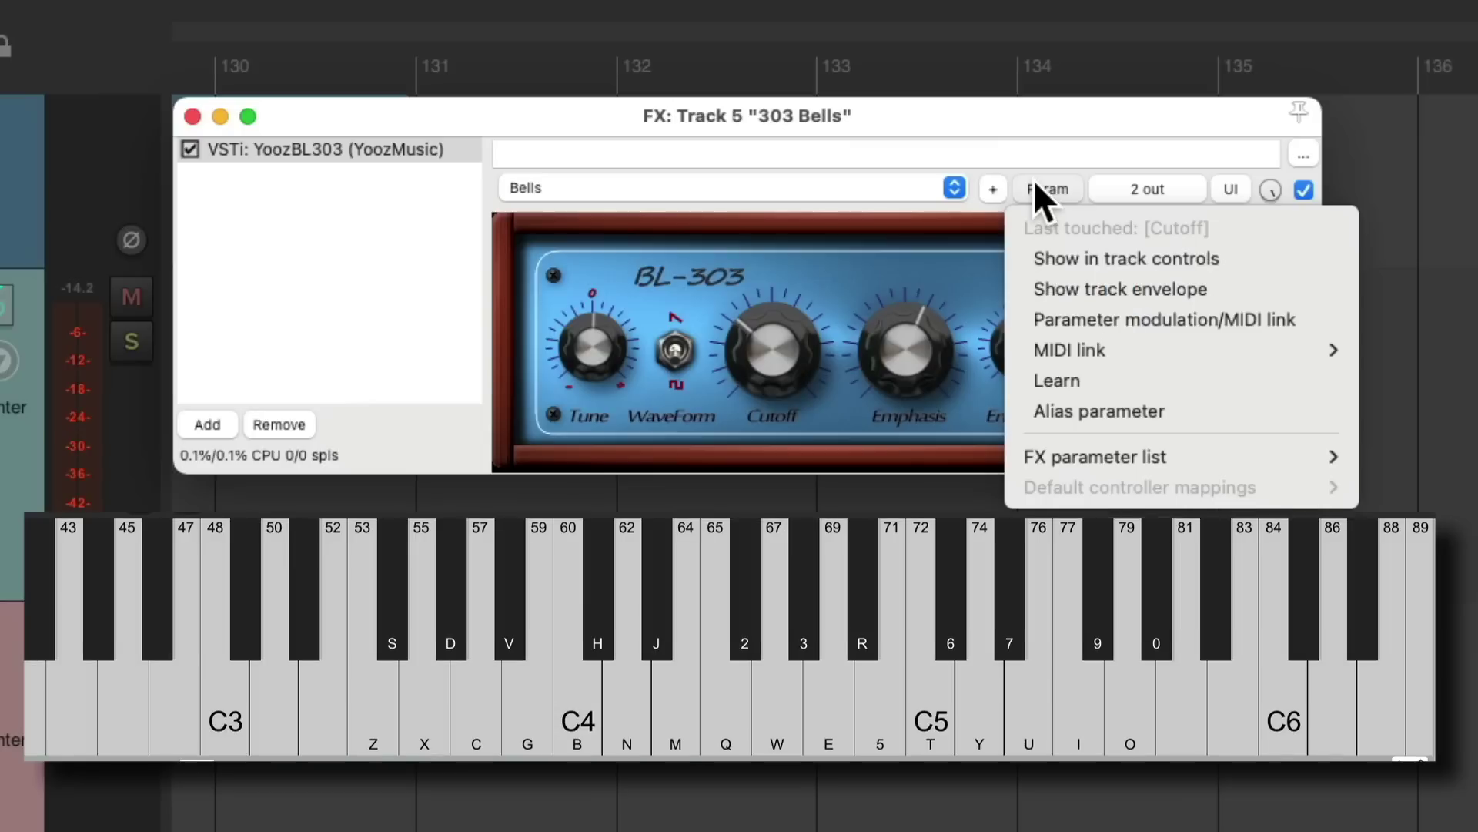
{"action": "left_click", "coordinate": [1119, 320]}
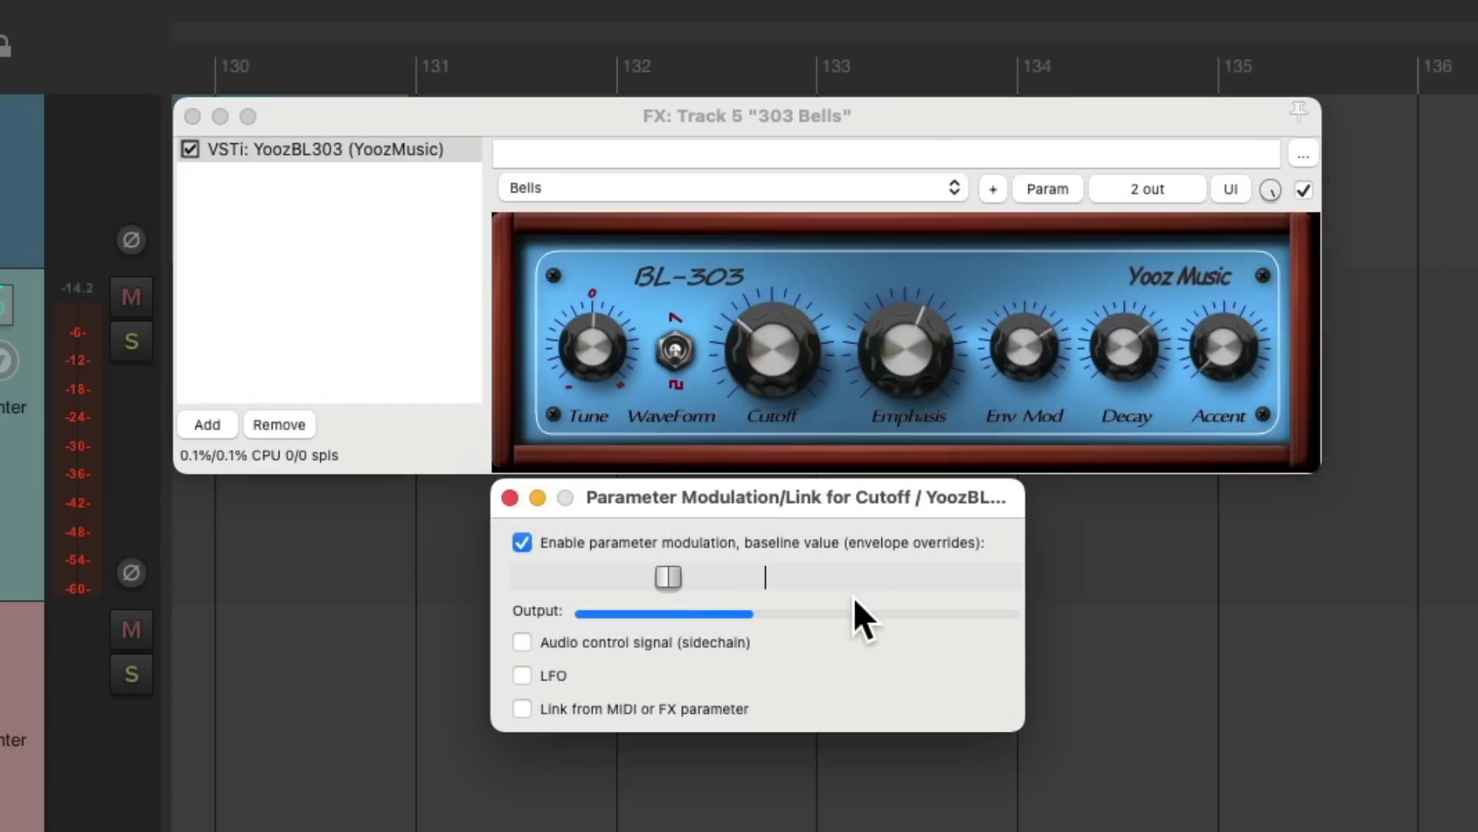
{"action": "left_click", "coordinate": [523, 674]}
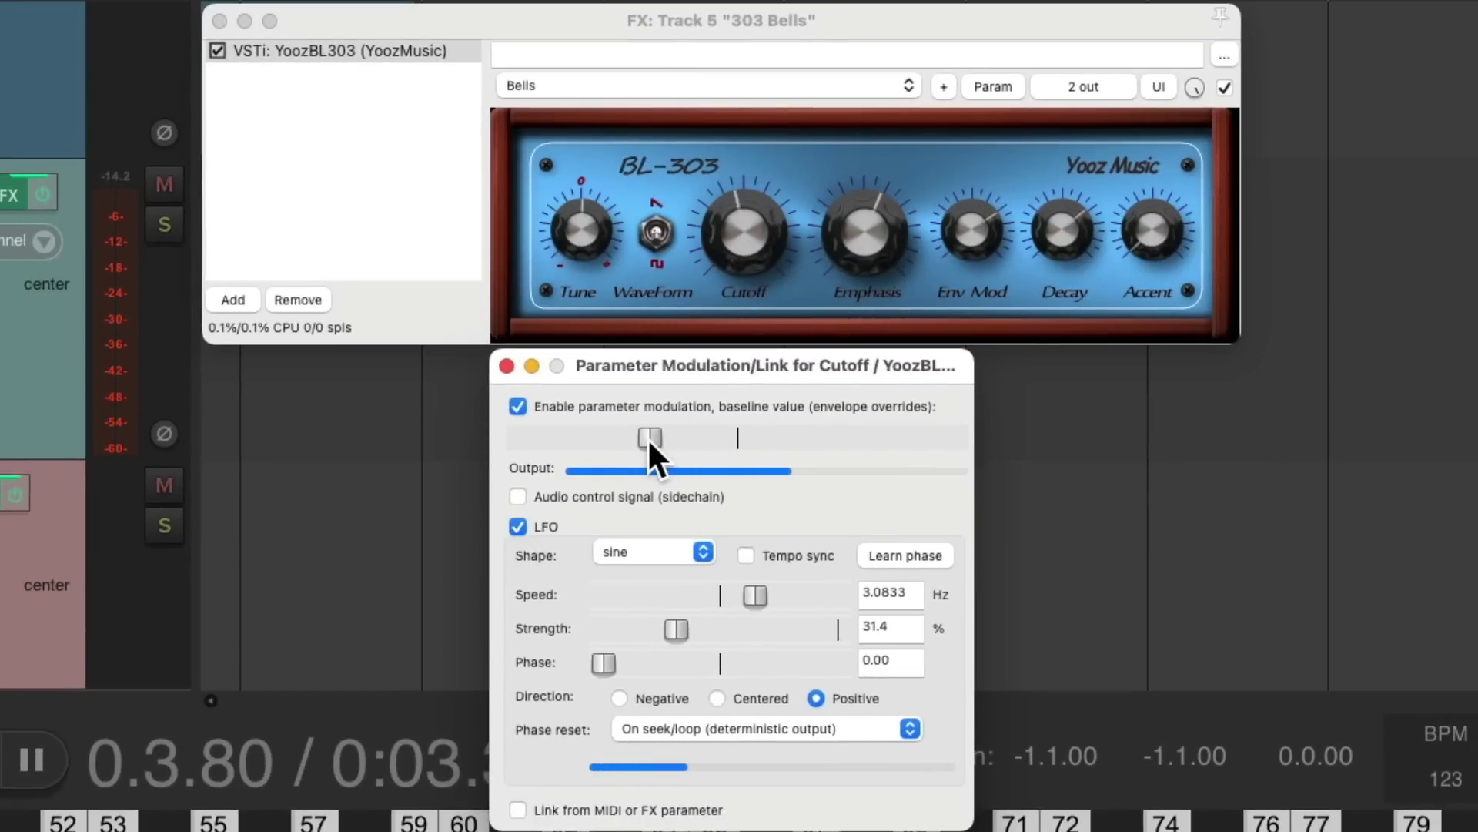
{"action": "left_click_drag", "start_coordinate": [648, 438], "coordinate": [622, 441]}
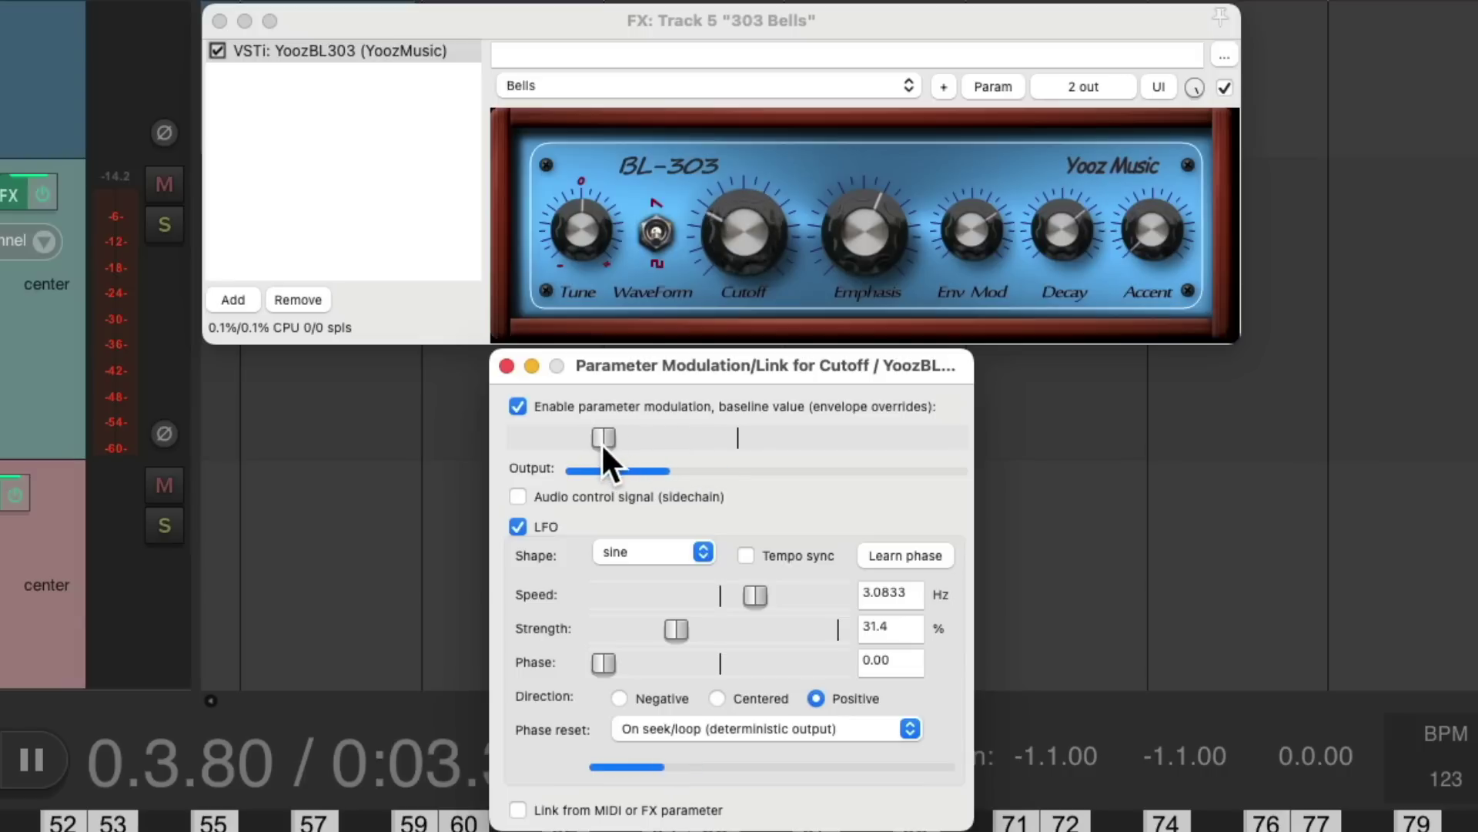
{"action": "mouse_move", "coordinate": [738, 591]}
{"action": "left_mouse_down"}
{"action": "mouse_move", "coordinate": [691, 593]}
{"action": "mouse_move", "coordinate": [755, 594]}
{"action": "left_mouse_up"}
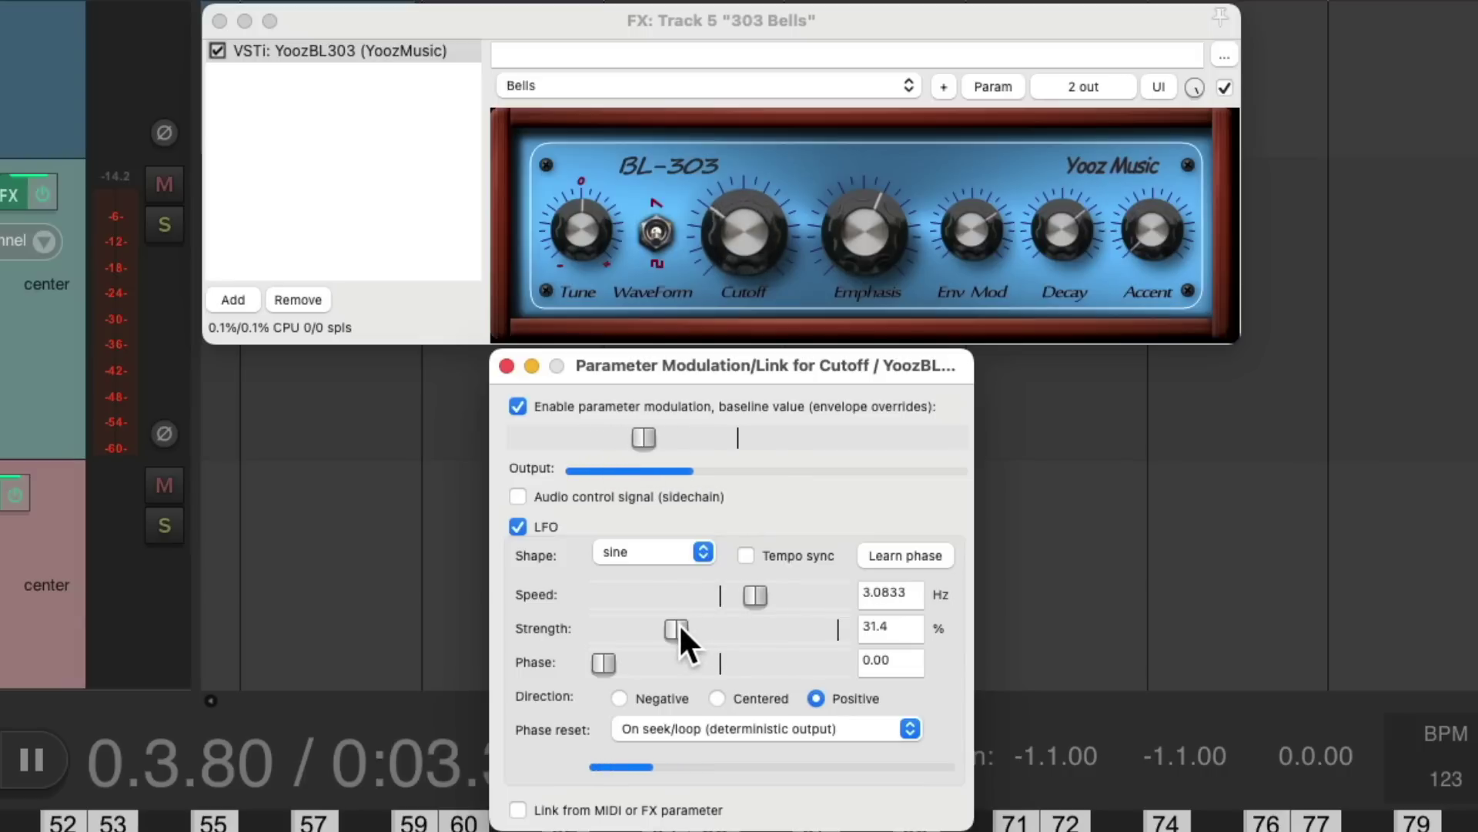
{"action": "mouse_move", "coordinate": [678, 622]}
{"action": "left_mouse_down"}
{"action": "mouse_move", "coordinate": [779, 625]}
{"action": "mouse_move", "coordinate": [635, 626]}
{"action": "mouse_move", "coordinate": [680, 630]}
{"action": "left_mouse_up"}
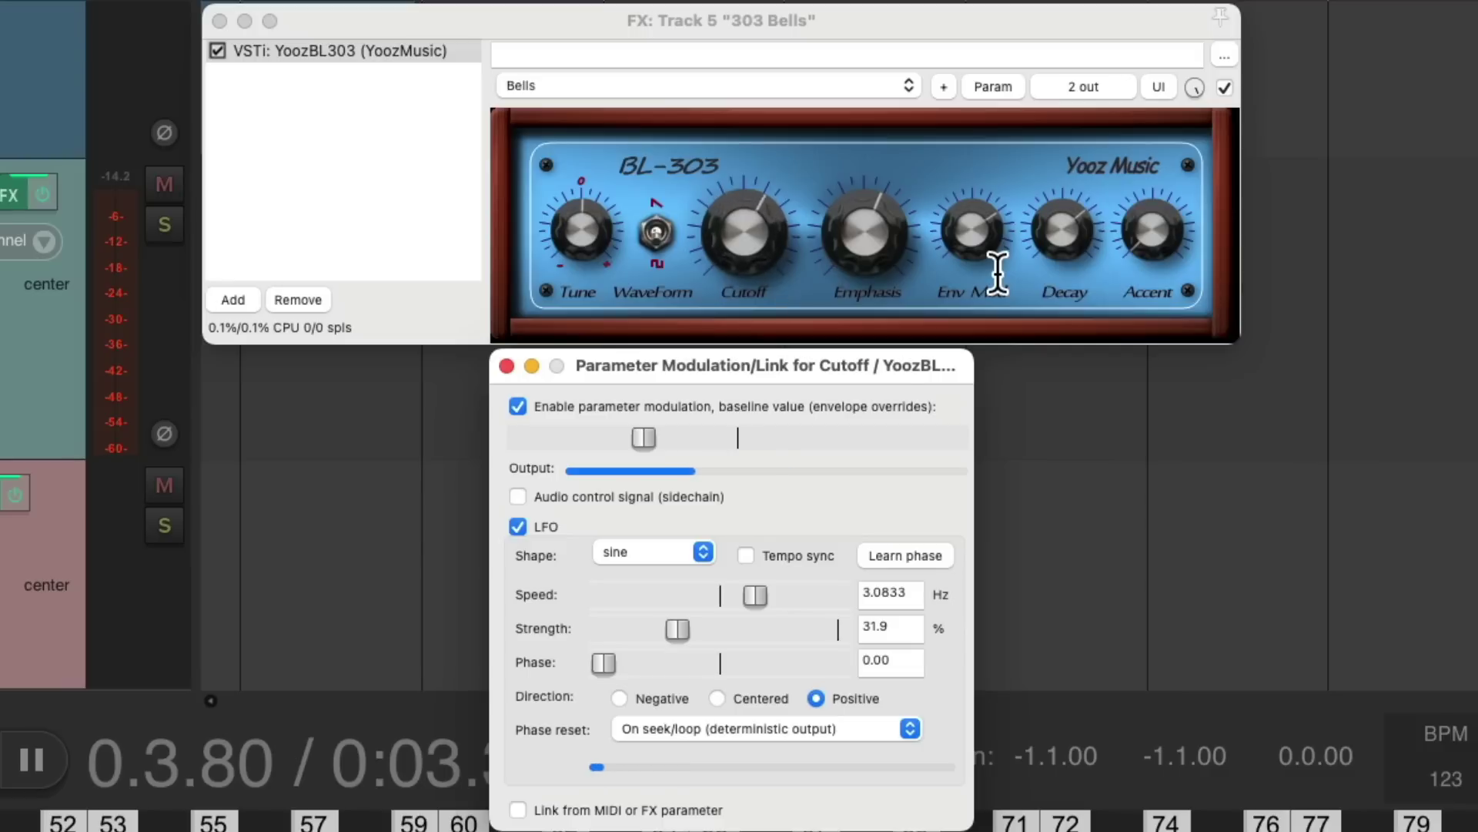
Add JS: Ping Pong Pan to 303 Bells and play E, N, Q to hear it
{"action": "double_click", "coordinate": [366, 140]}
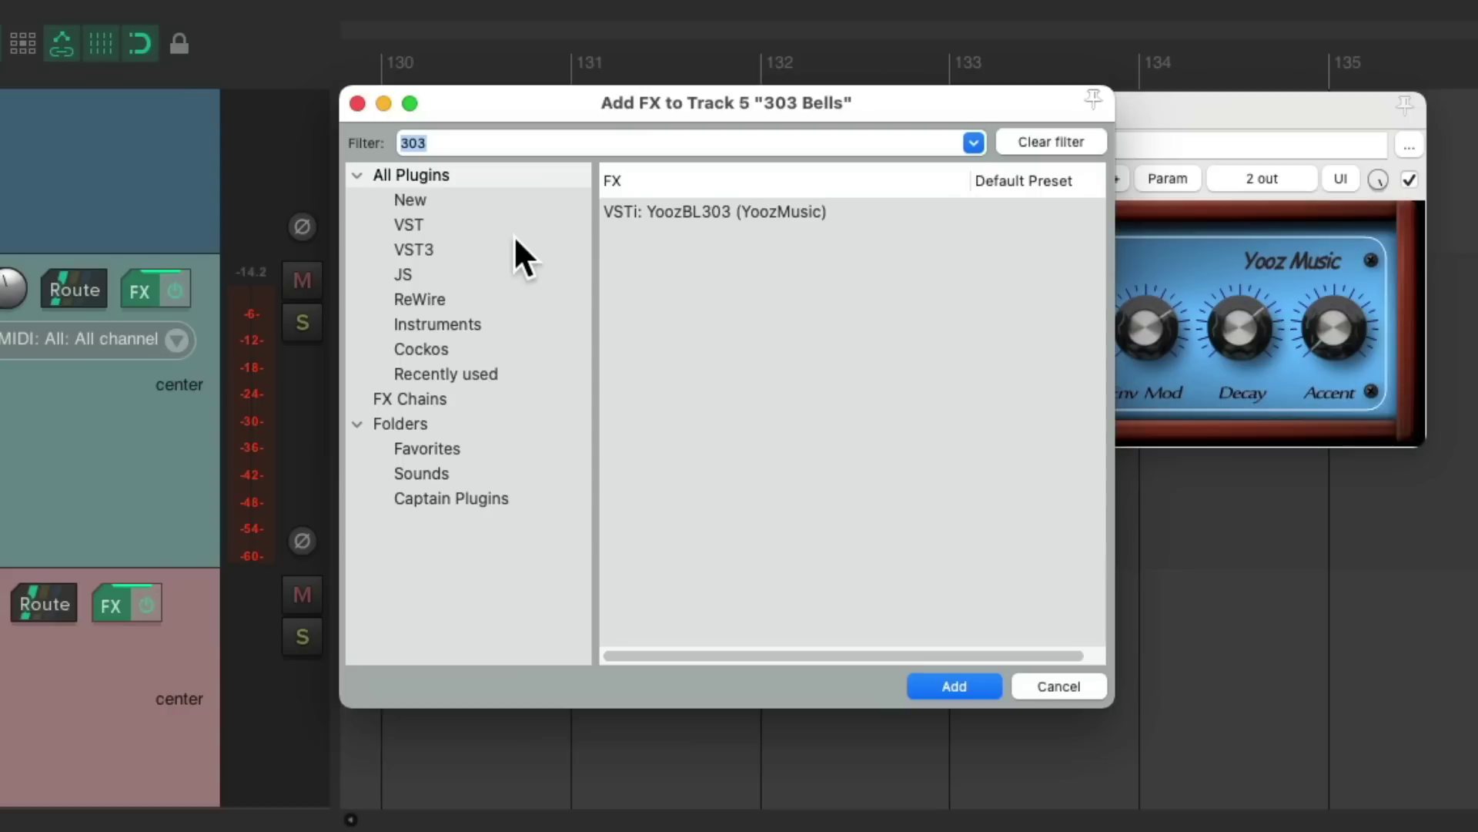
{"action": "type", "text": "pan"}
{"action": "left_click", "coordinate": [782, 285]}
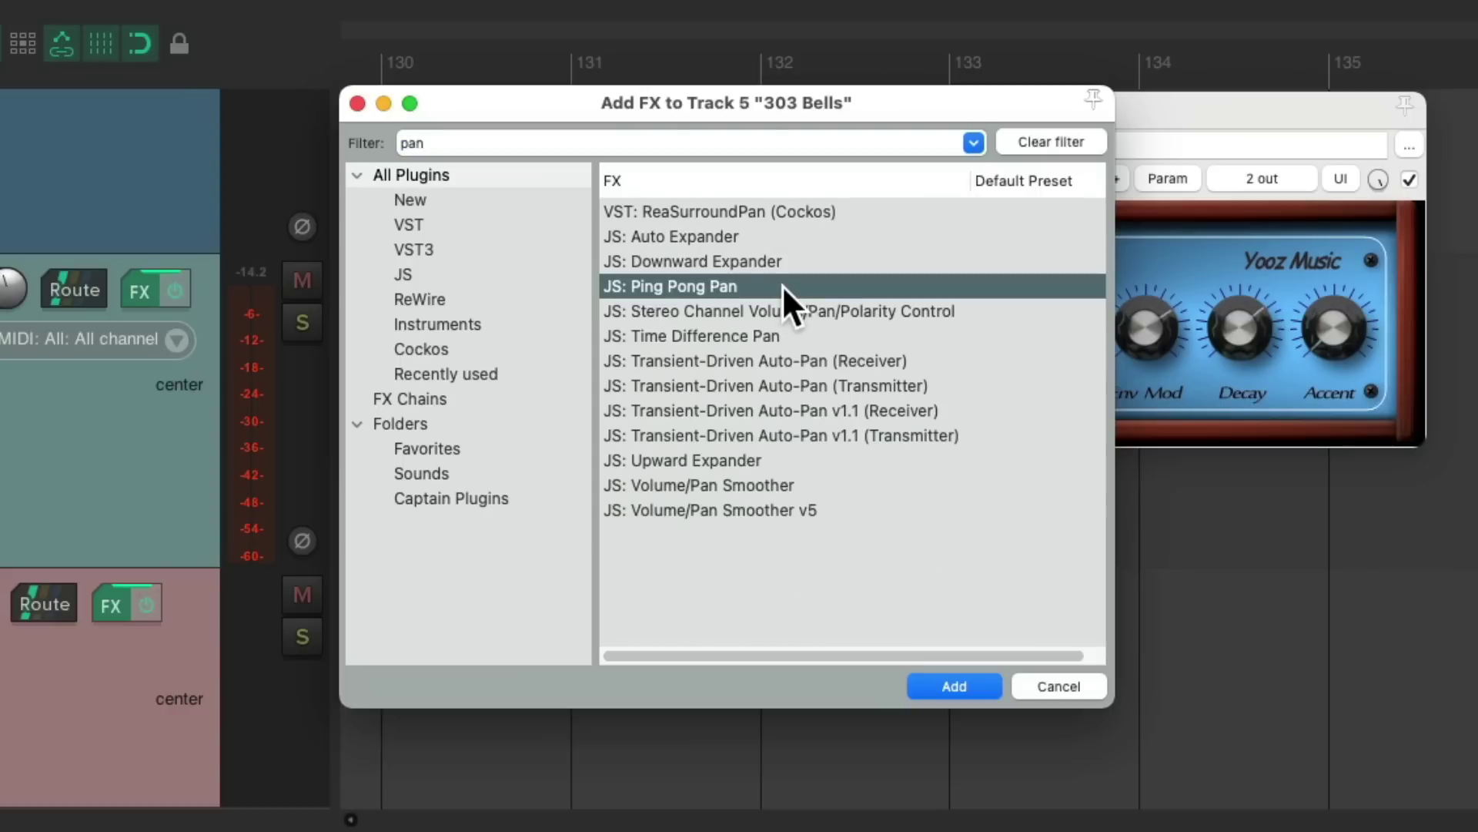
{"action": "double_click", "coordinate": [756, 285]}
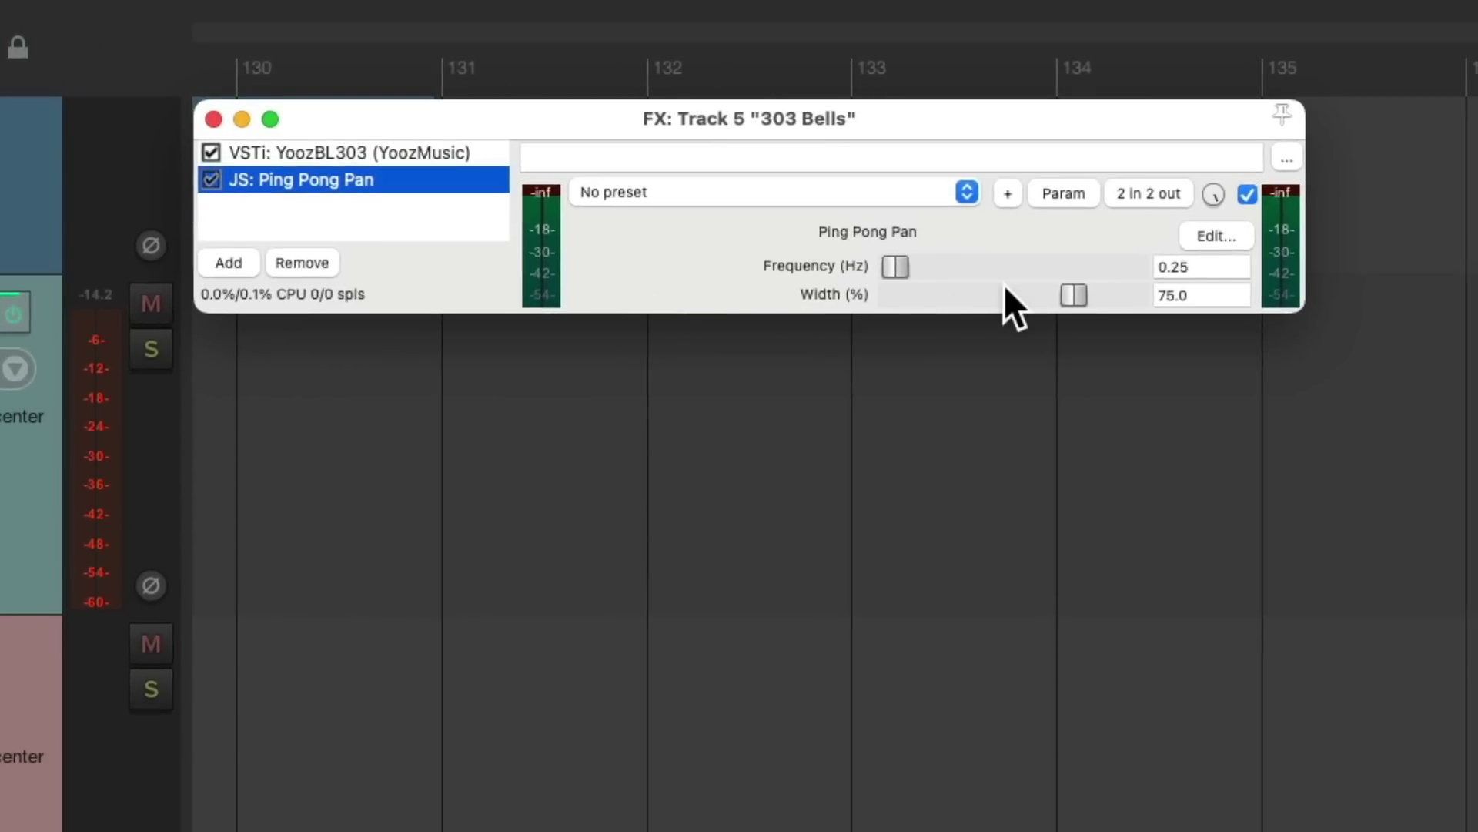
{"action": "key", "text": "alt+b"}
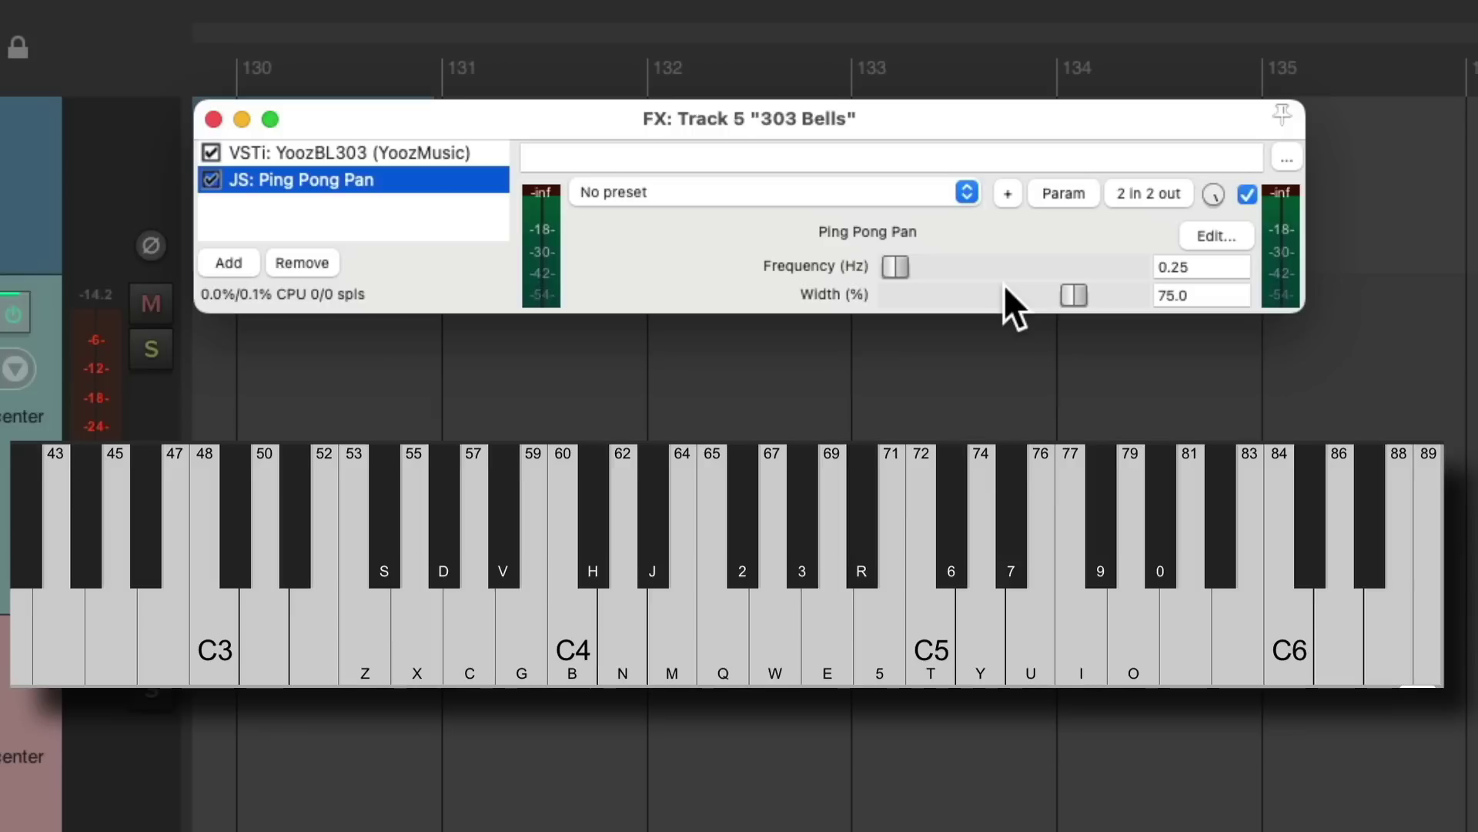
{"action": "key", "text": "e"}
{"action": "key", "text": "n"}
{"action": "key", "text": "q"}
Try pan Width 100% and Frequency 4.2 Hz, auditioning the faster panning
{"action": "left_click_drag", "start_coordinate": [1073, 292], "coordinate": [1158, 297]}
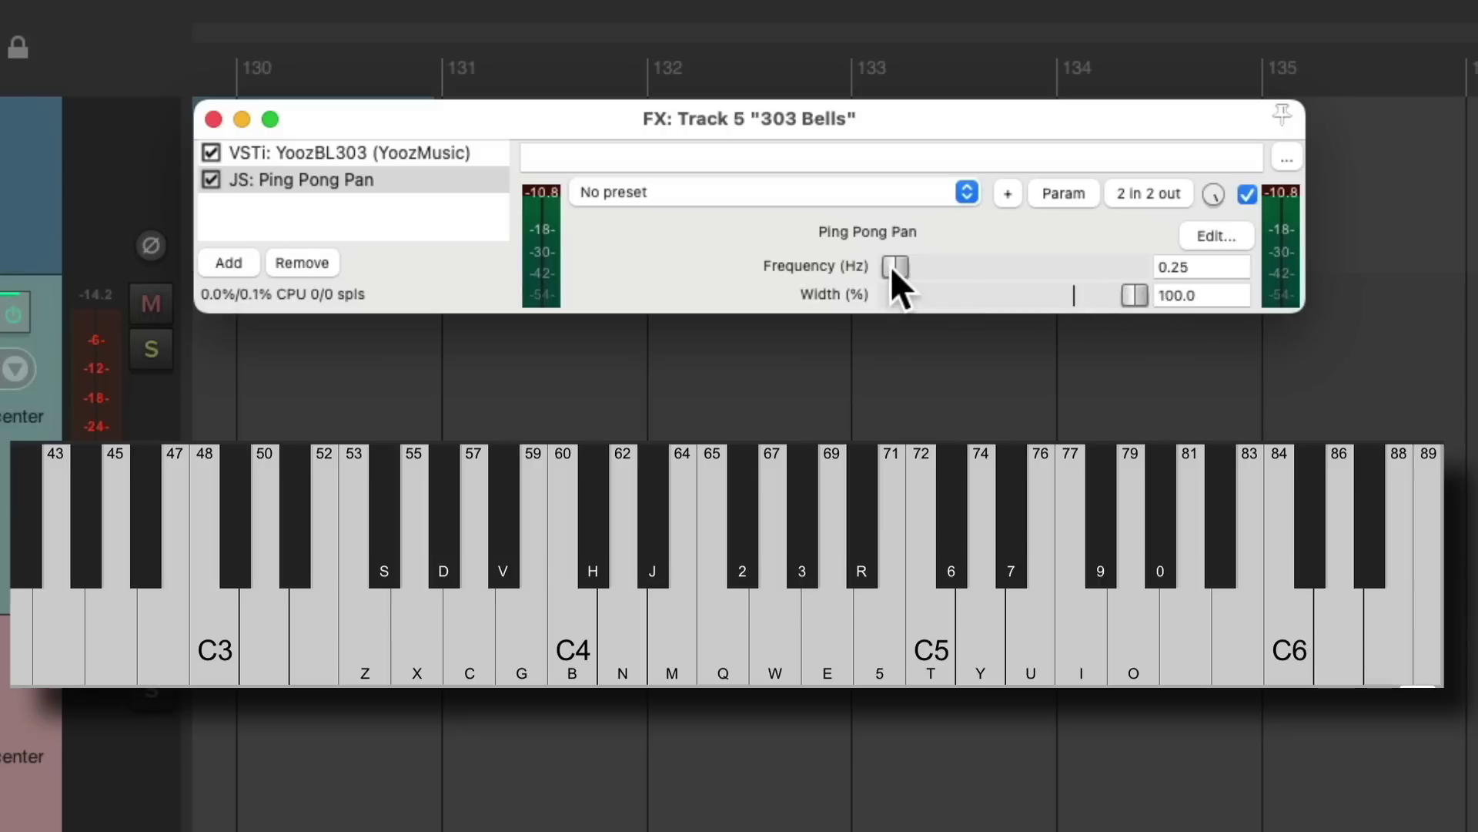
{"action": "left_click_drag", "start_coordinate": [893, 266], "coordinate": [944, 266]}
{"action": "key", "text": "e"}
{"action": "key", "text": "n"}
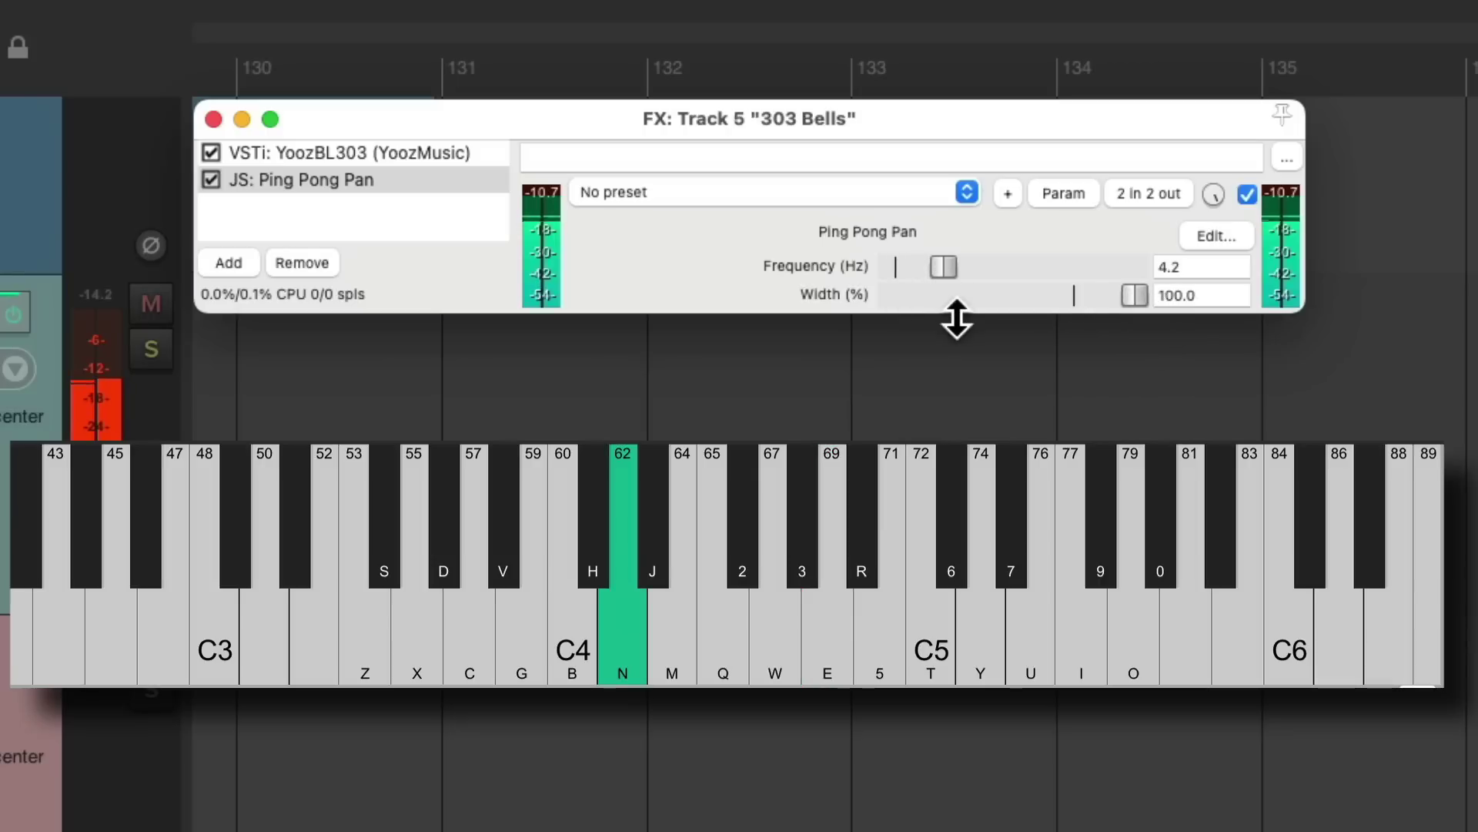
{"action": "key", "text": "q"}
{"action": "key", "text": "e"}
{"action": "key", "text": "n"}
{"action": "key", "text": "q"}
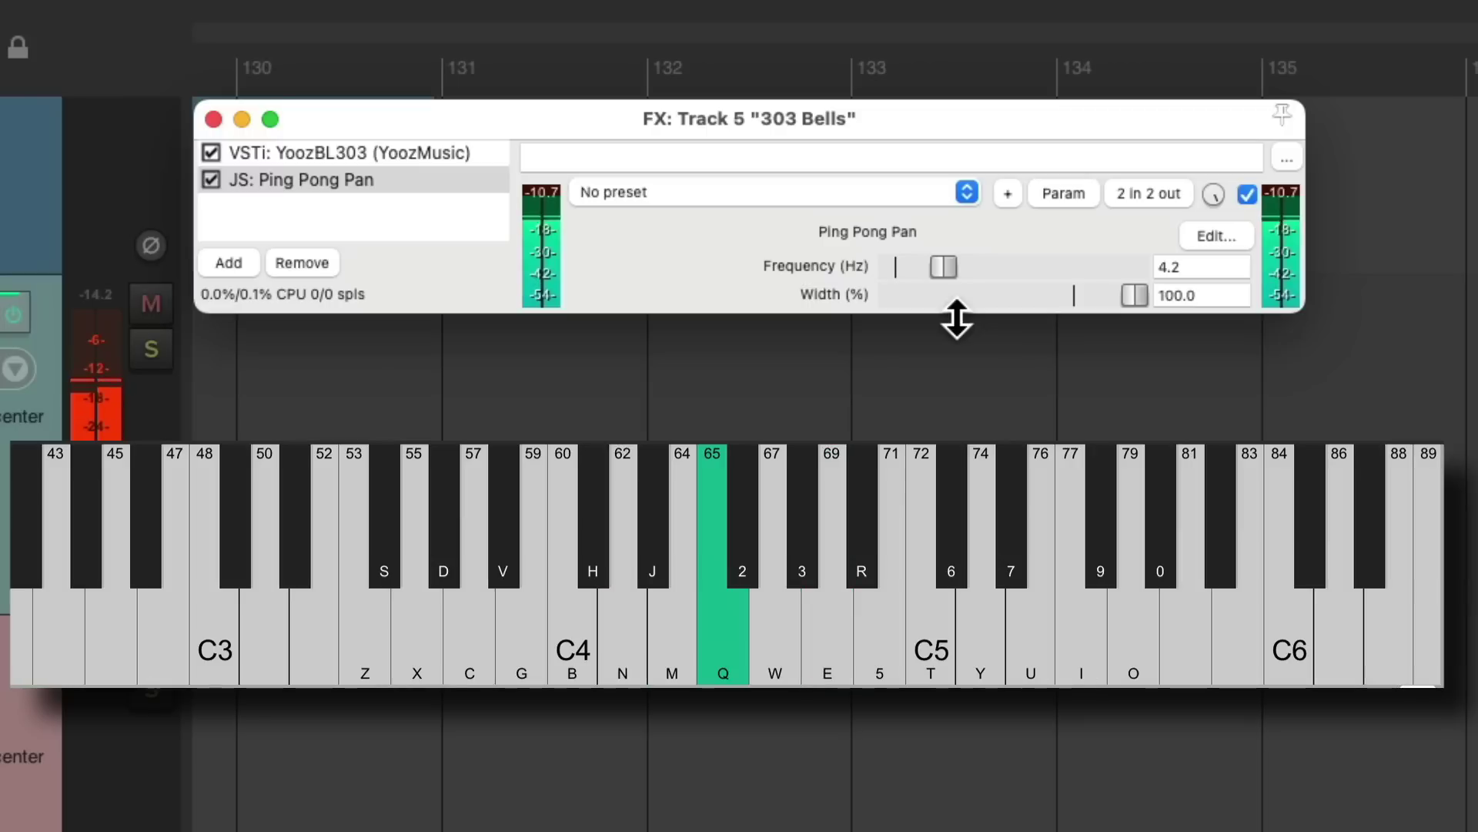
Settle on Width 75% and Frequency 0.7 Hz, auditioning before hiding the keyboard
{"action": "double_click", "coordinate": [1128, 289]}
{"action": "left_click_drag", "start_coordinate": [944, 266], "coordinate": [907, 288]}
{"action": "key", "text": "e"}
{"action": "key", "text": "n"}
{"action": "key", "text": "q"}
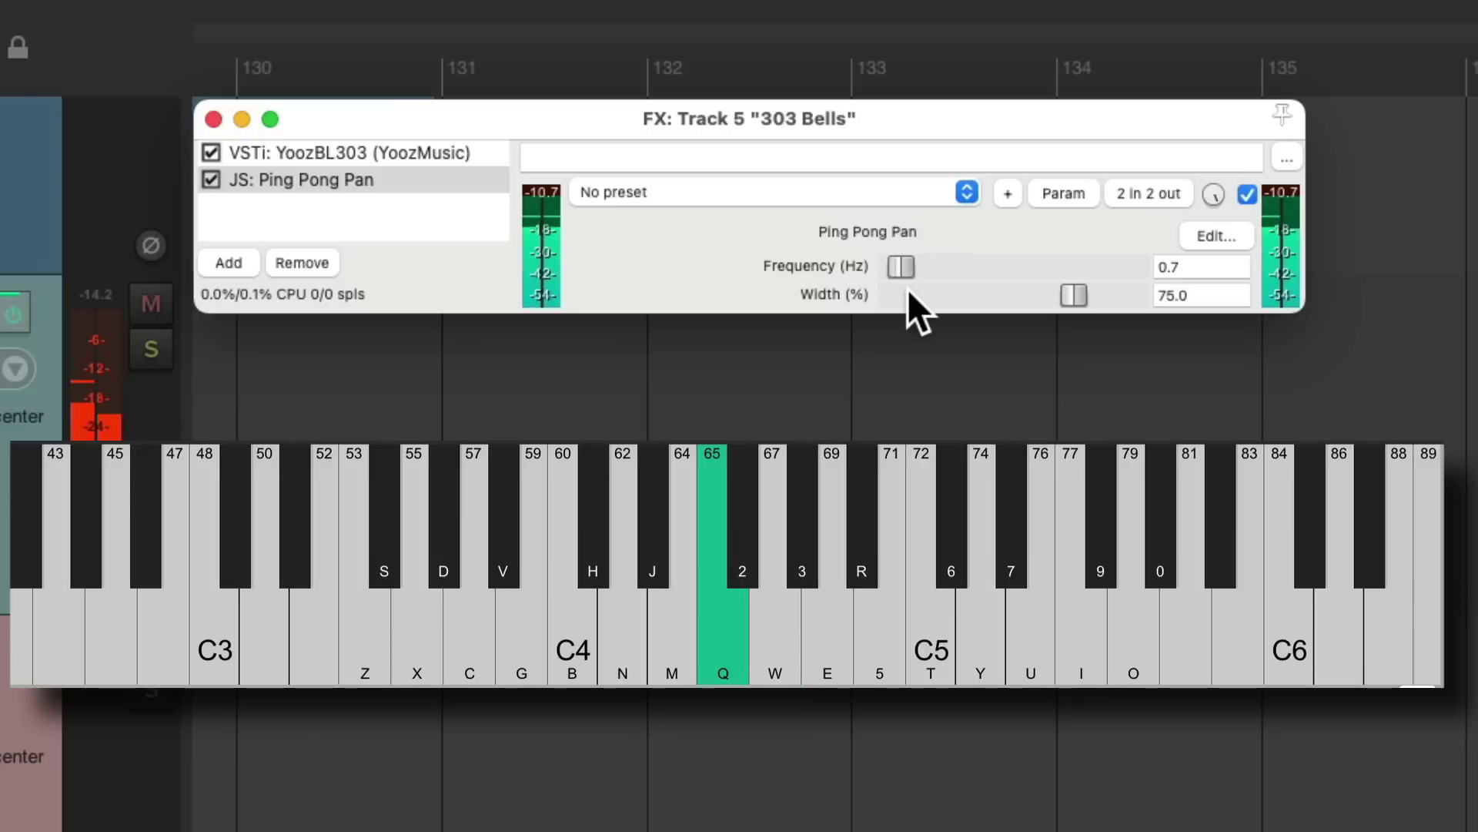
{"action": "key", "text": "e"}
{"action": "key", "text": "n"}
{"action": "key", "text": "q"}
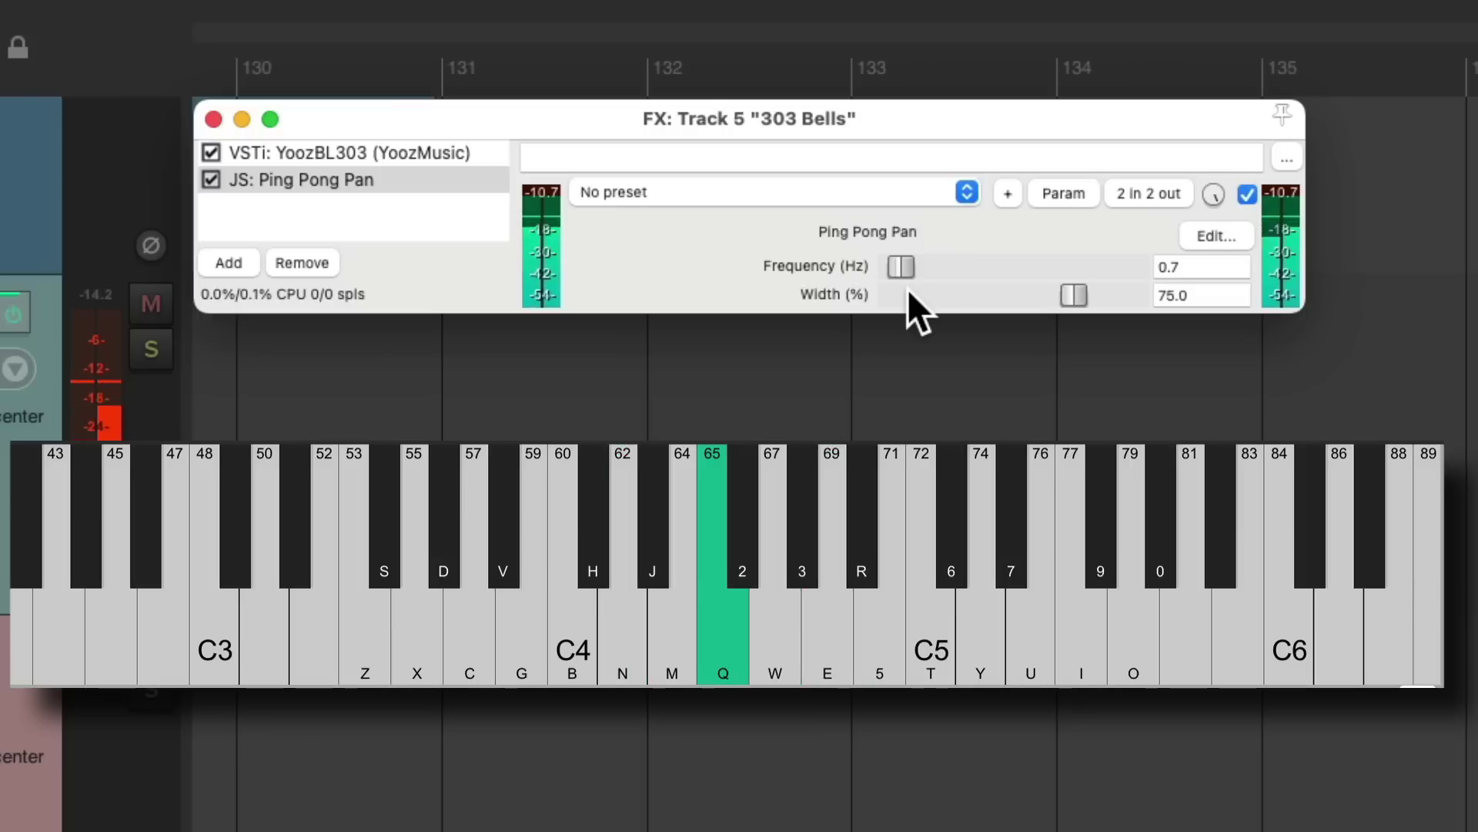
{"action": "key", "text": "alt+b"}
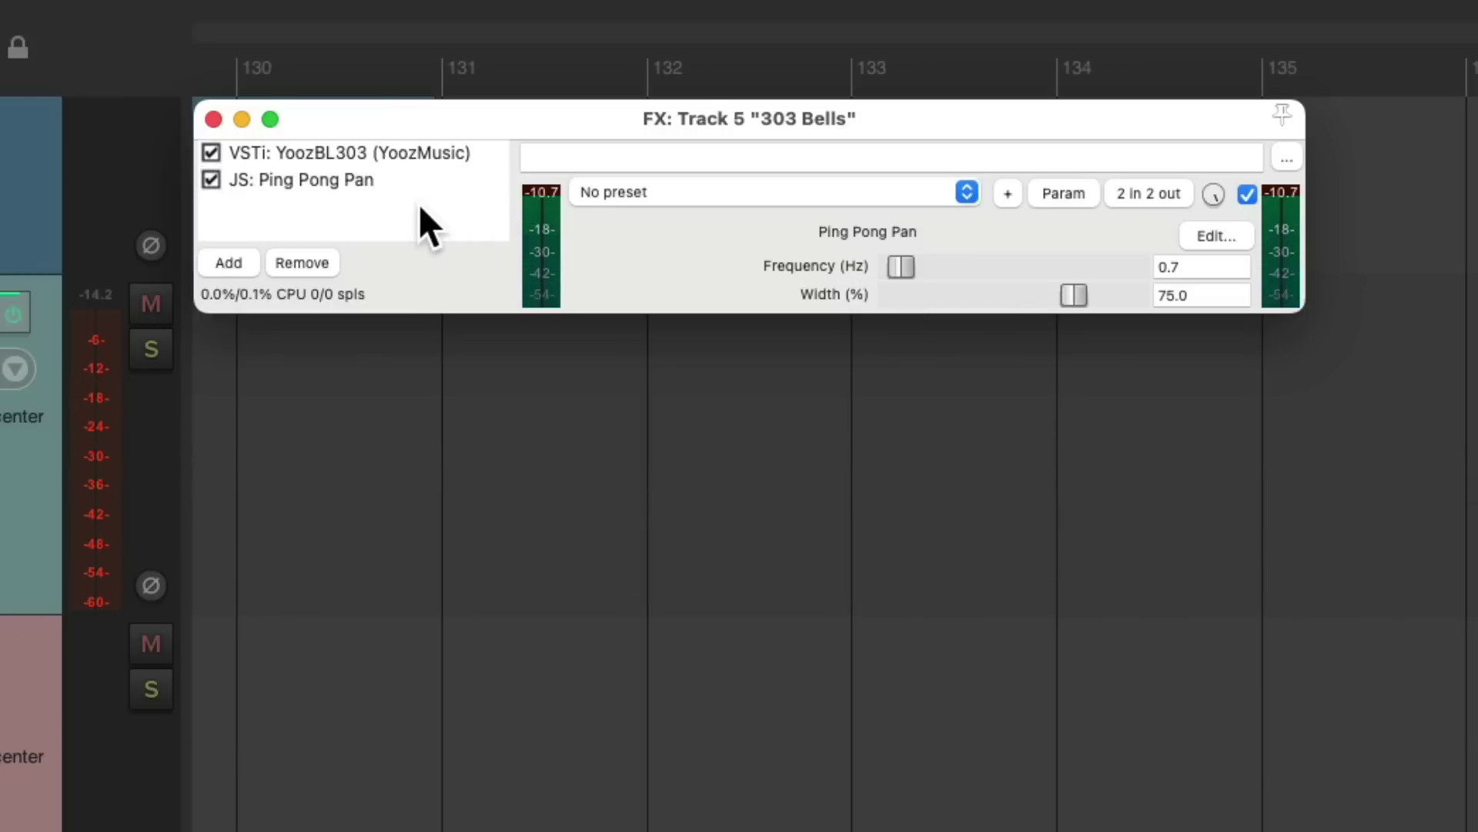
Add JS: Delay w/Tempo Ping-Pong after Ping Pong Pan with Ping-Pong Width 100%
{"action": "double_click", "coordinate": [421, 225]}
{"action": "type", "text": "delay"}
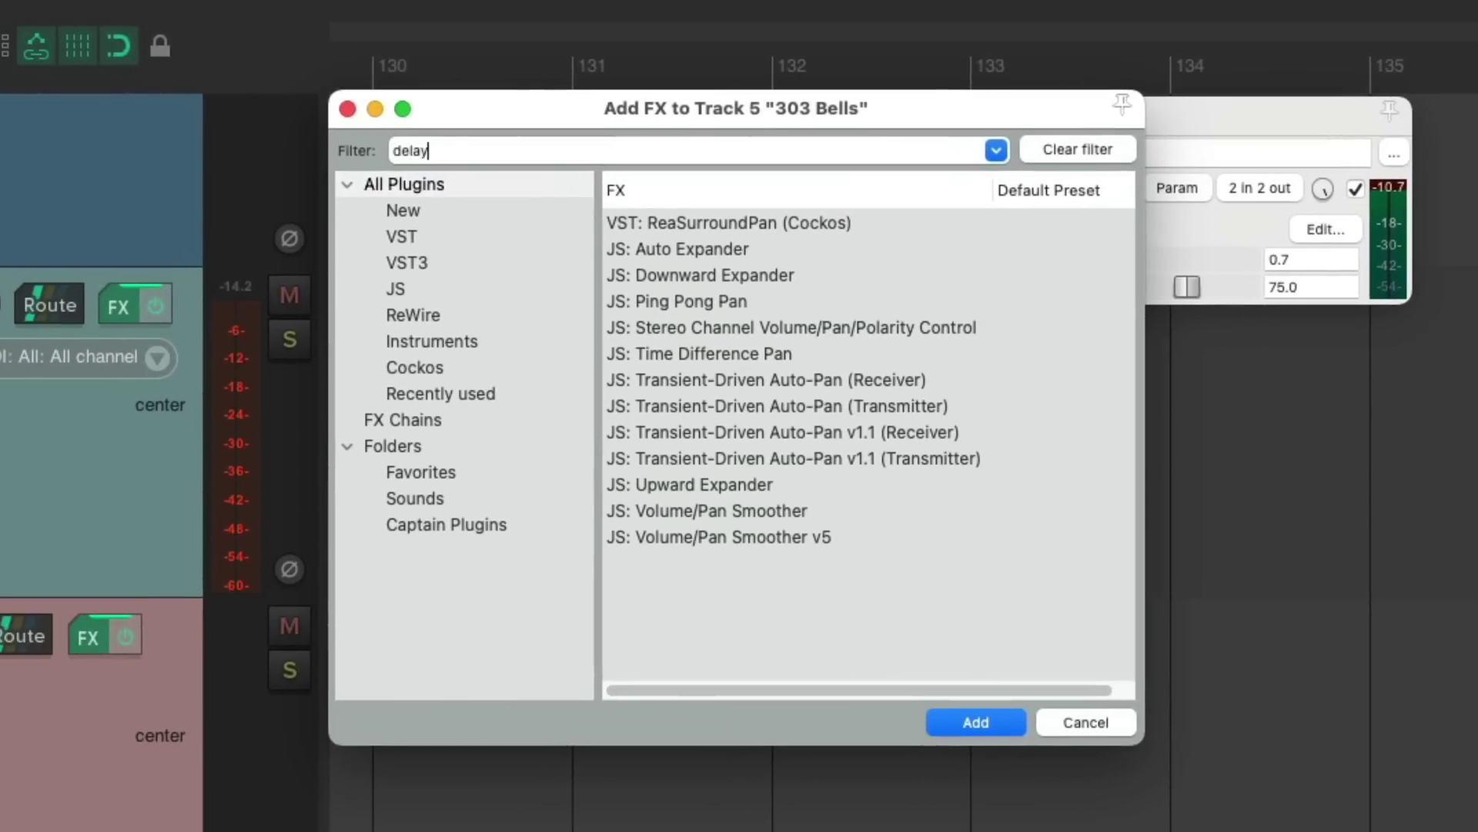
{"action": "left_click", "coordinate": [856, 558]}
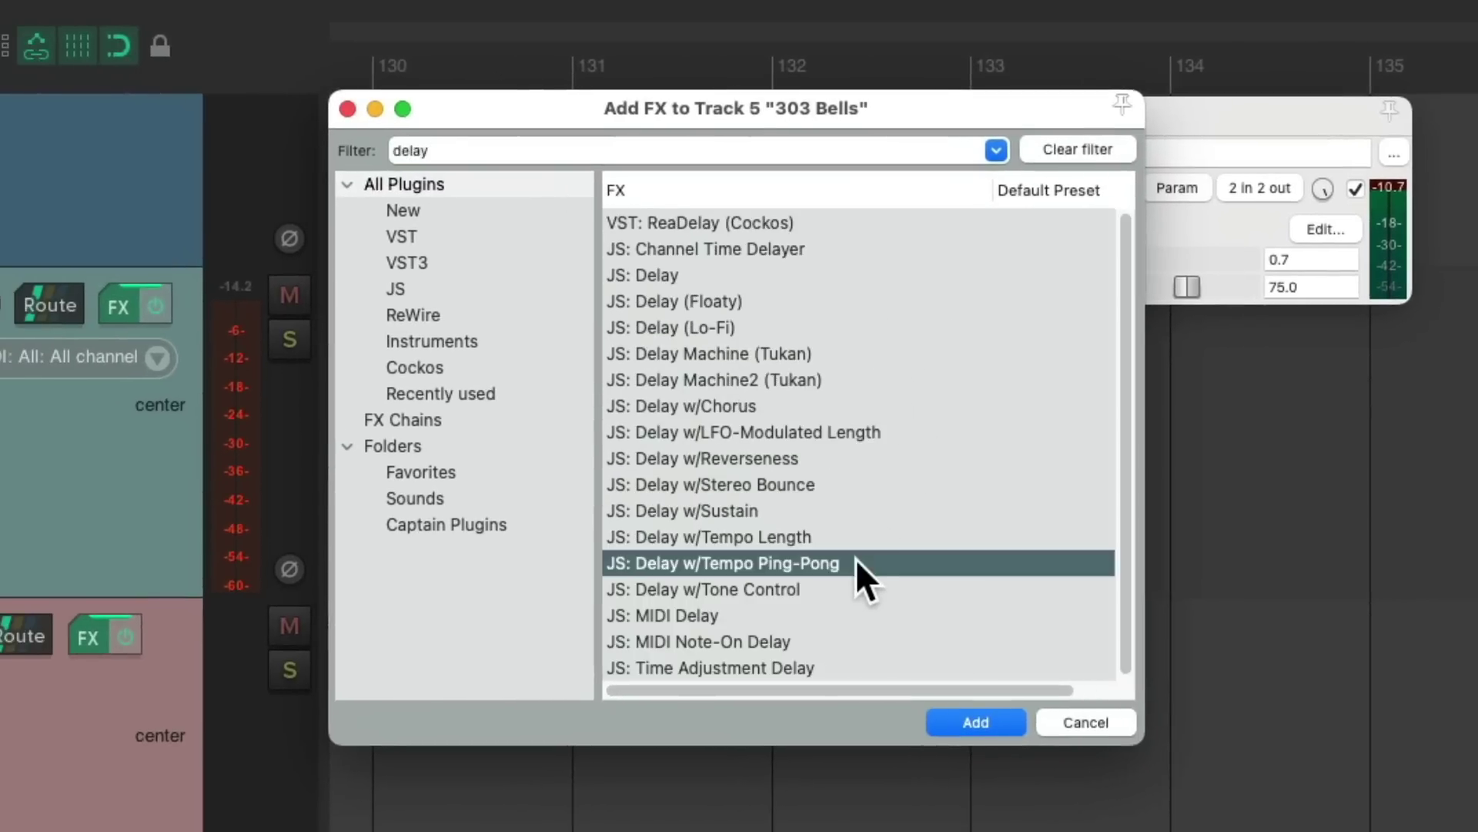
{"action": "double_click", "coordinate": [861, 562]}
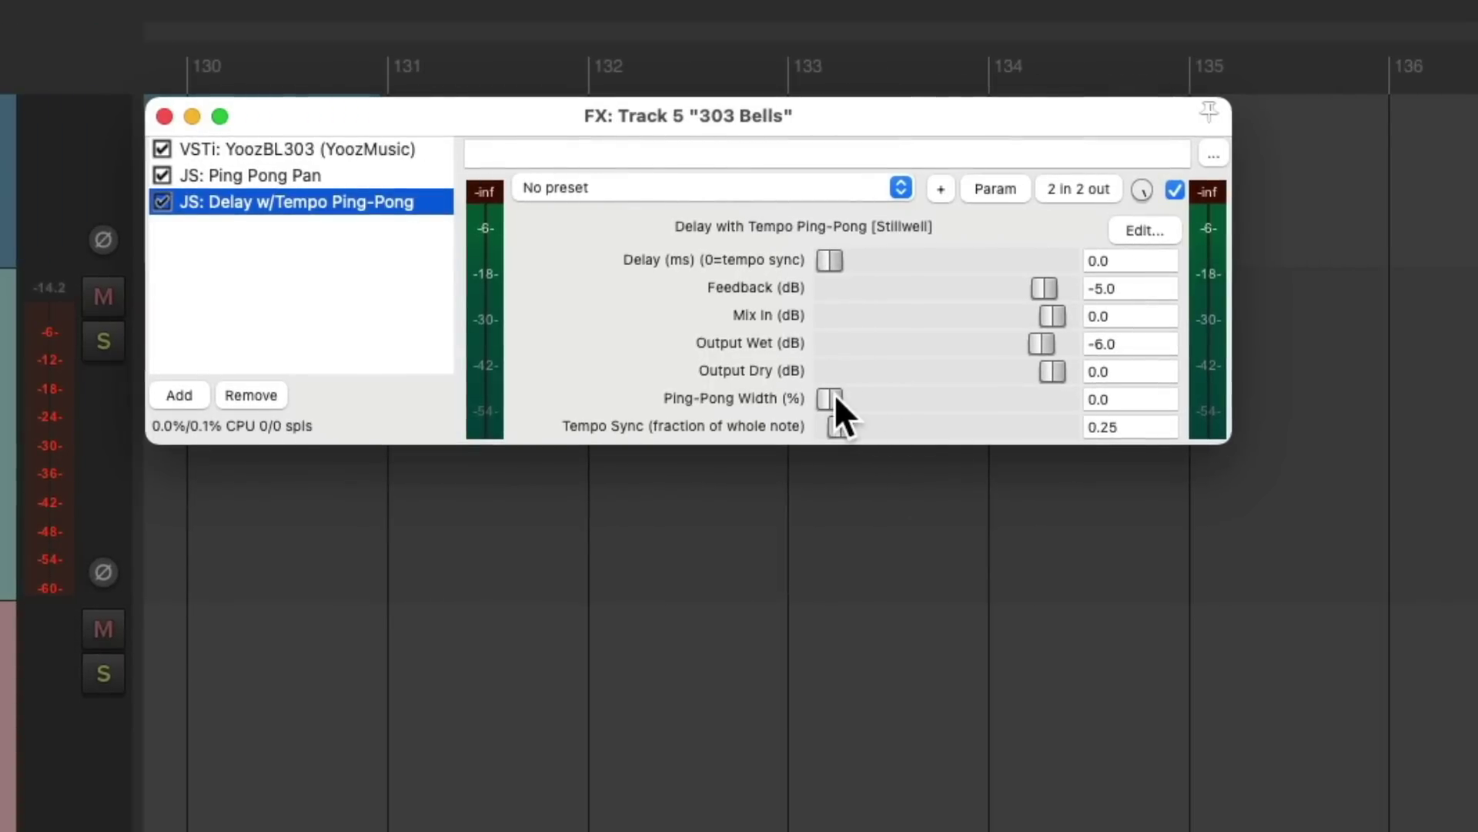
{"action": "left_click_drag", "start_coordinate": [834, 395], "coordinate": [1081, 395]}
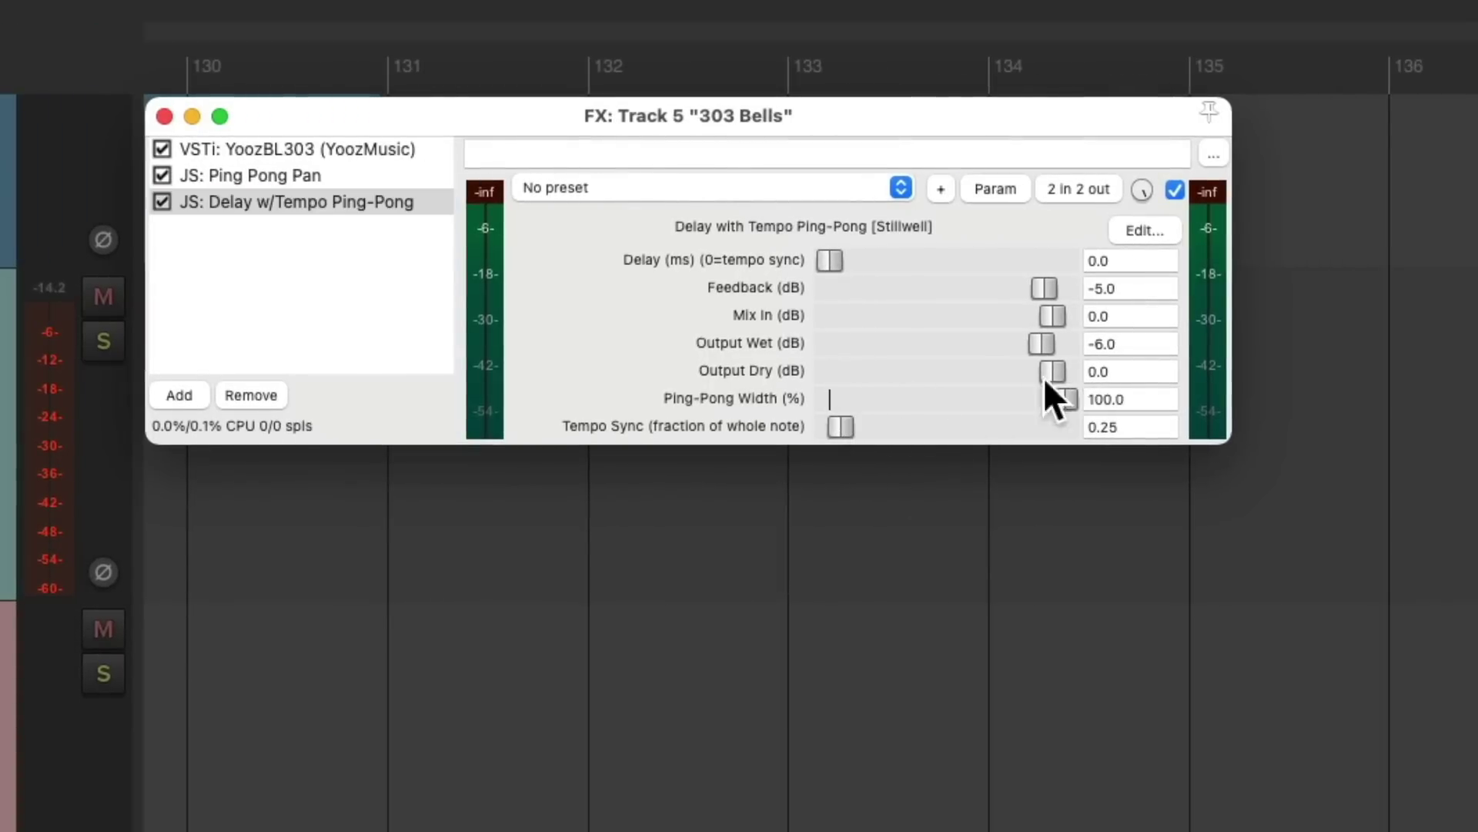
Play E, N, Q notes on the virtual keyboard to hear the ping-pong delay
{"action": "key", "text": "alt+b"}
{"action": "key", "text": "e"}
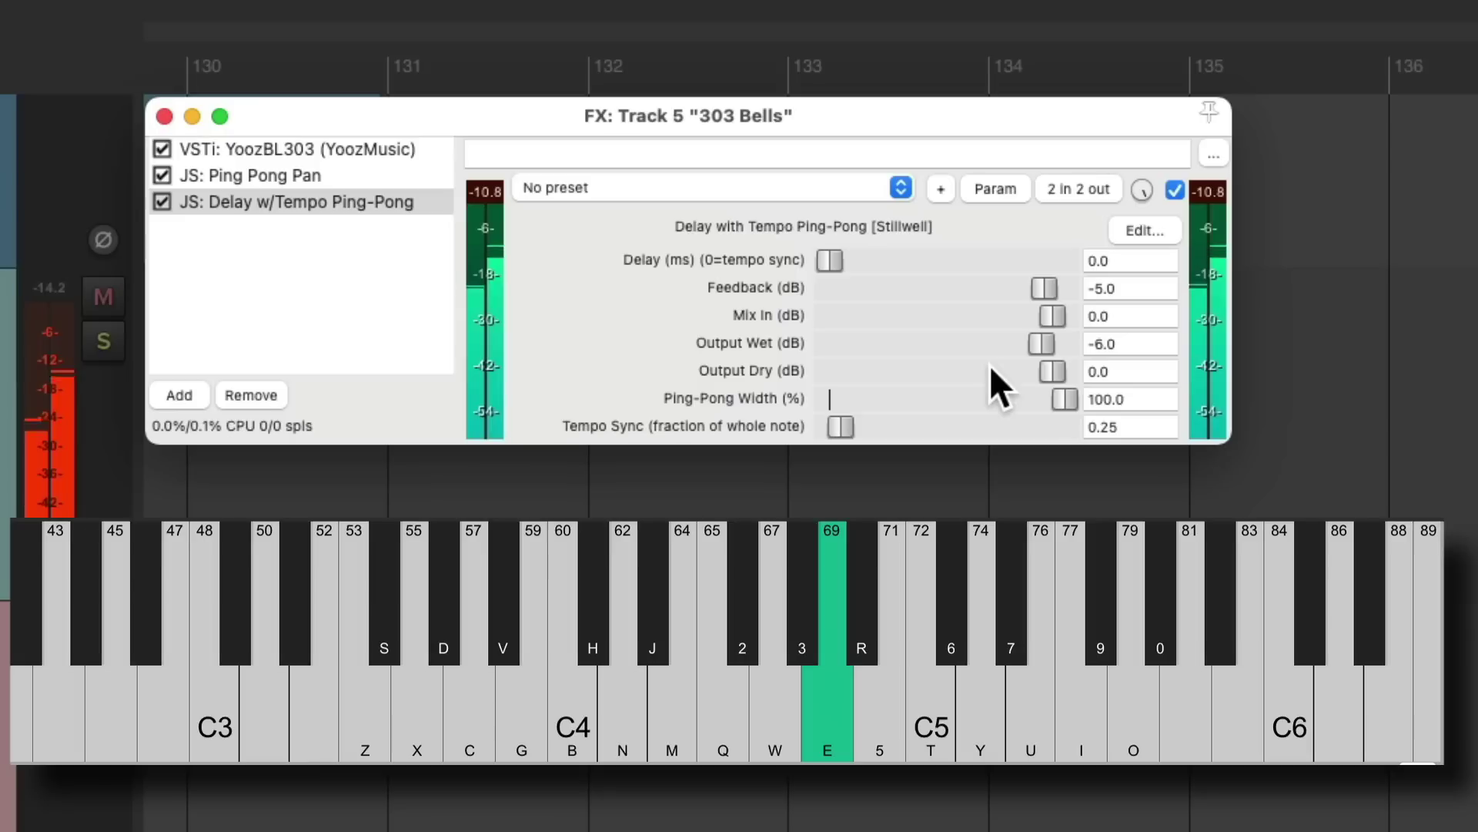
{"action": "key", "text": "n"}
{"action": "key", "text": "q"}
{"action": "key", "text": "e"}
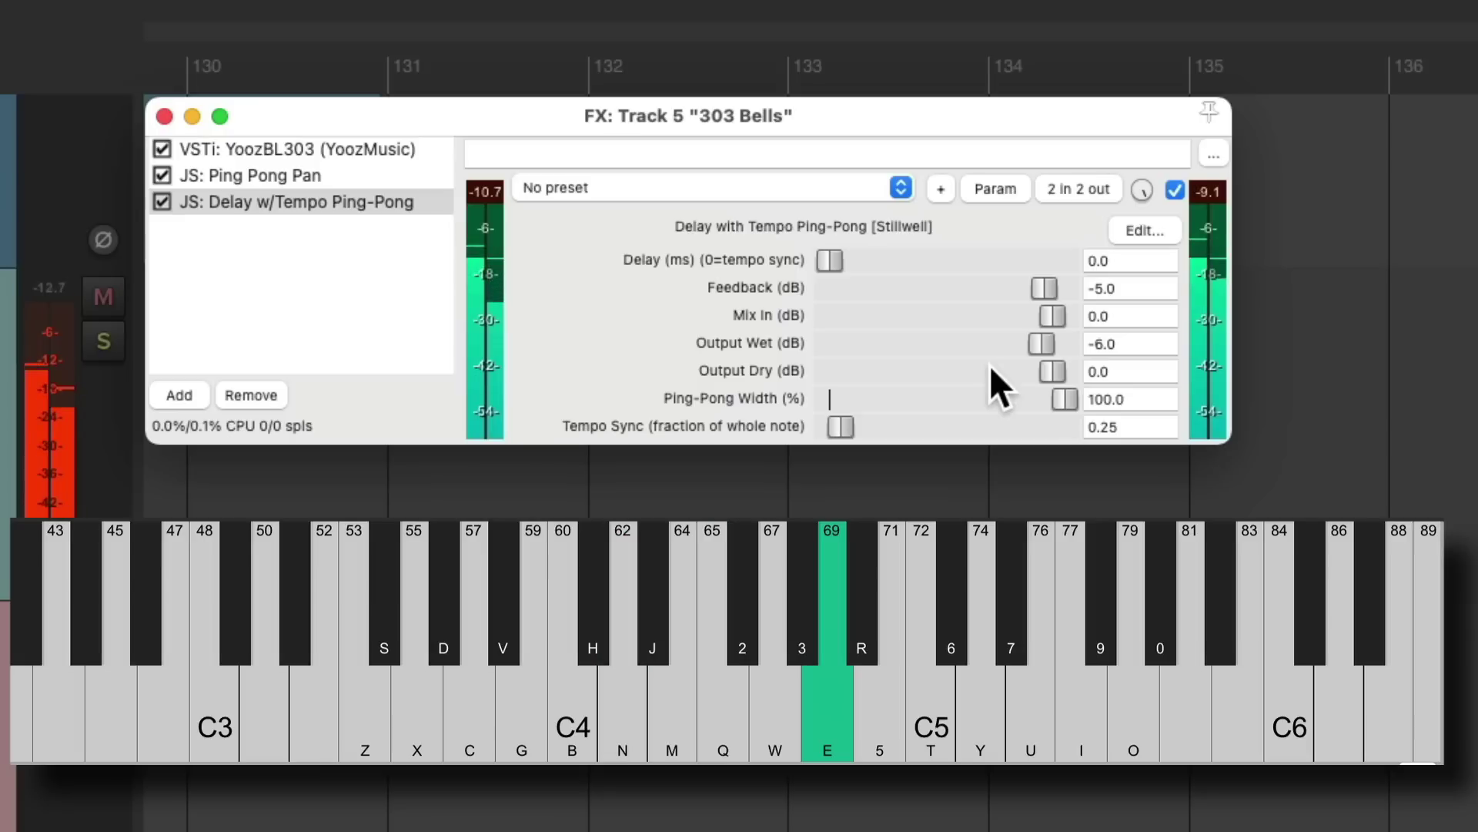
{"action": "key", "text": "n"}
{"action": "key", "text": "q"}
{"action": "key", "text": "n"}
{"action": "key", "text": "e"}
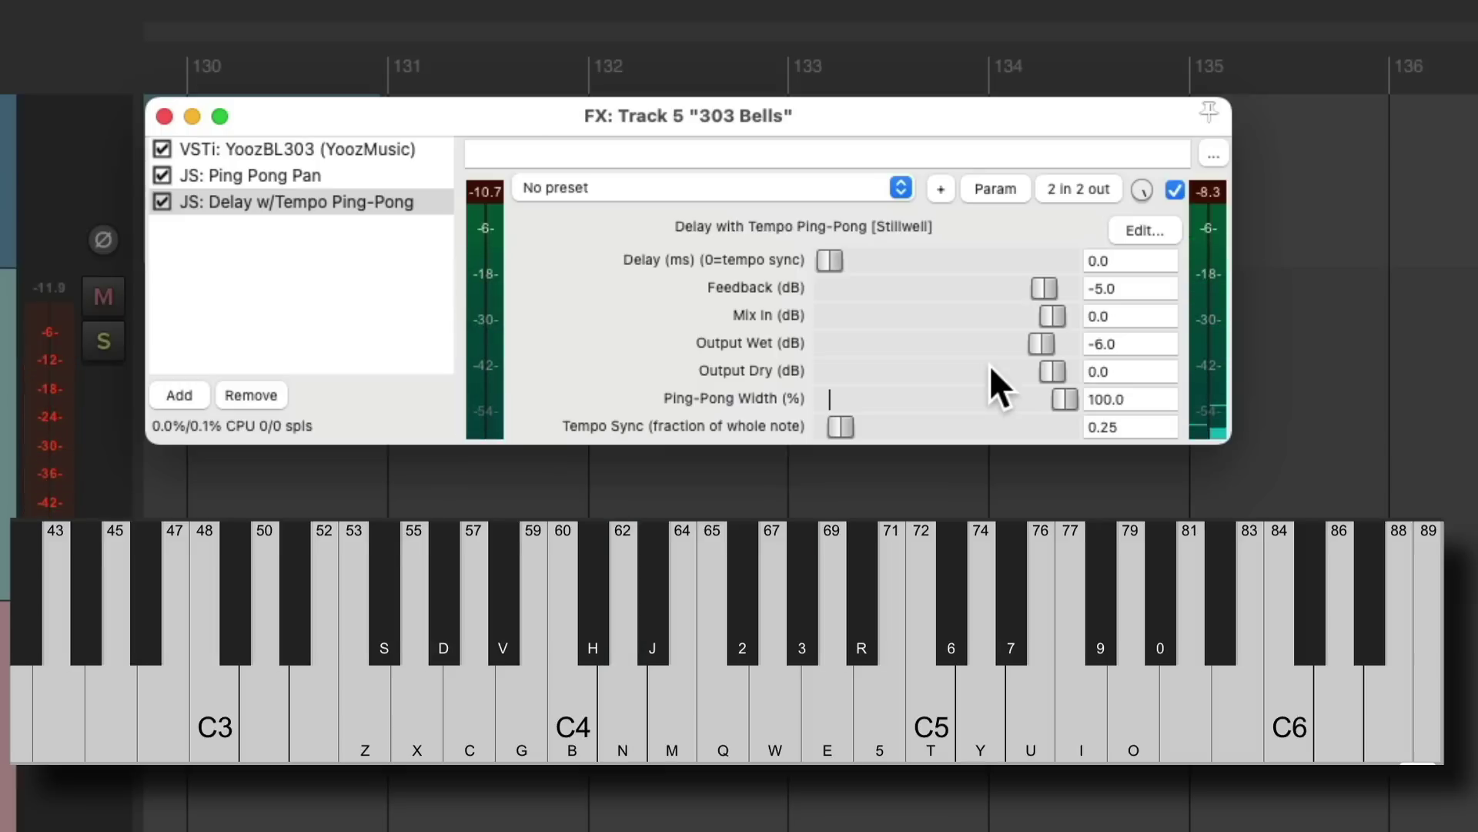
Add ReaVerbate to 303 Bells with Dry 0 dB, Room size 75 and Wet -9.6 dB
{"action": "key", "text": "alt+b"}
{"action": "double_click", "coordinate": [346, 291]}
{"action": "type", "text": "v"}
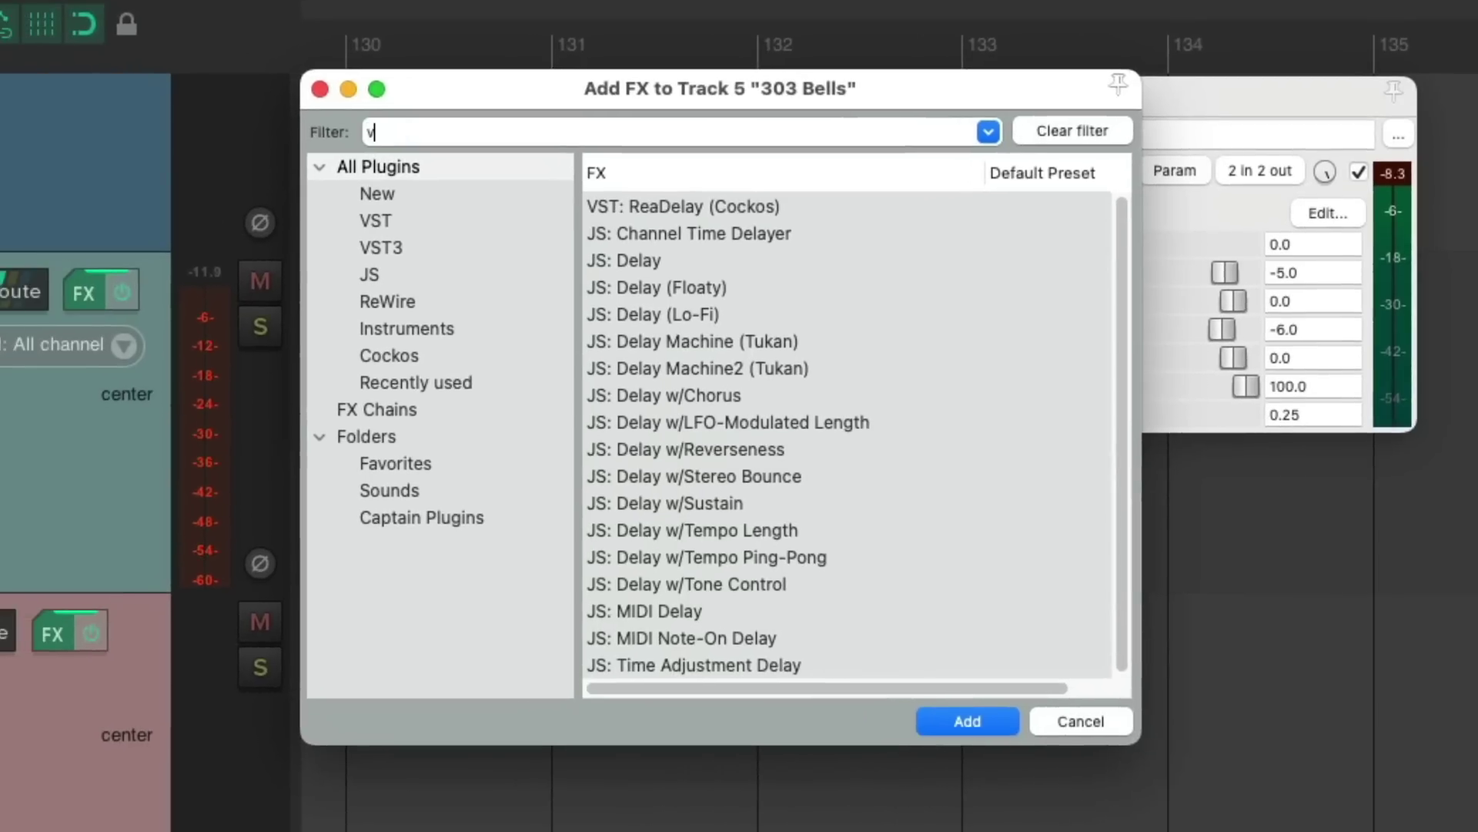
{"action": "type", "text": "erb"}
{"action": "left_click", "coordinate": [826, 228]}
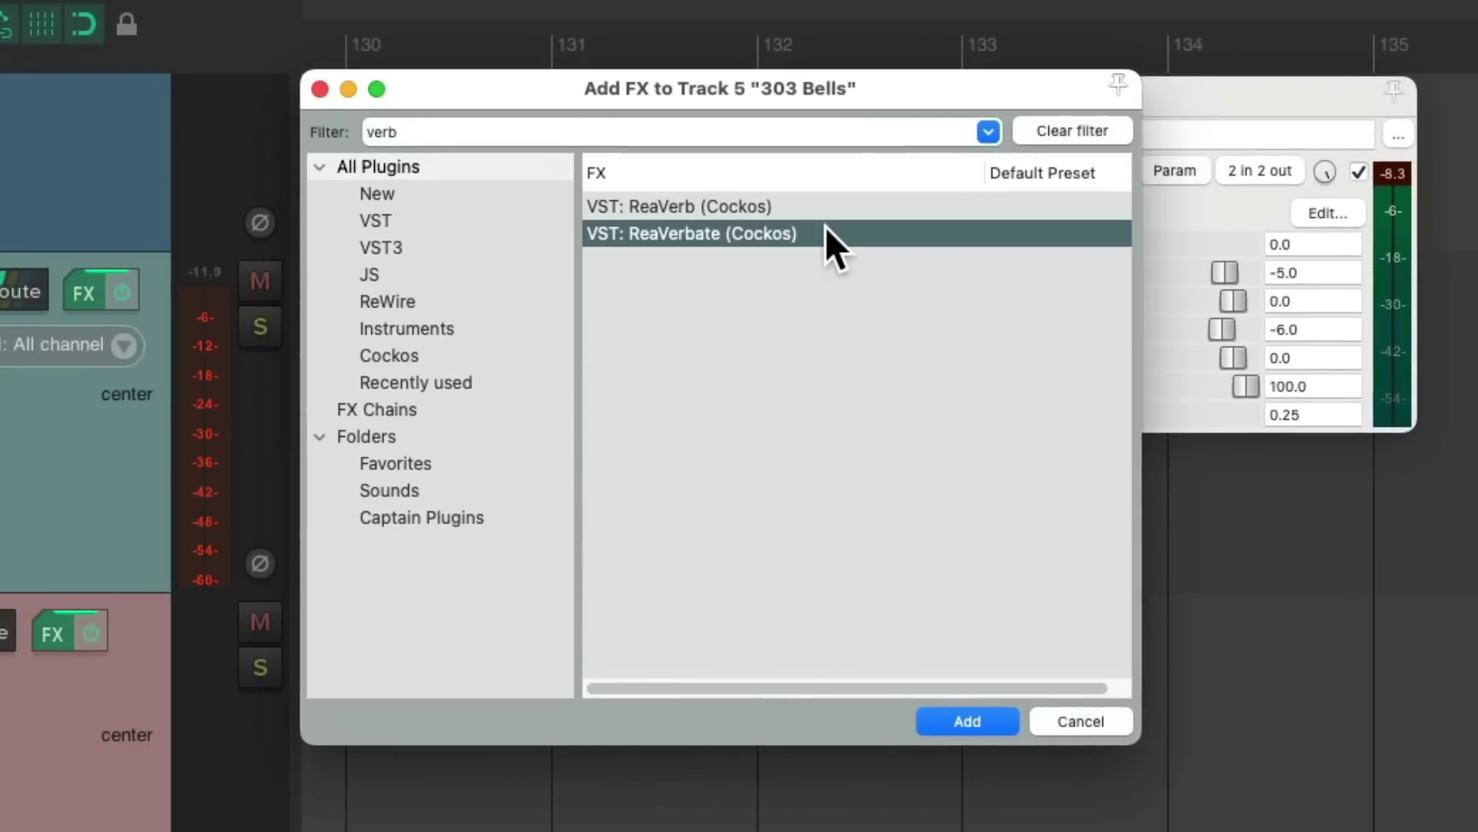
{"action": "double_click", "coordinate": [818, 226]}
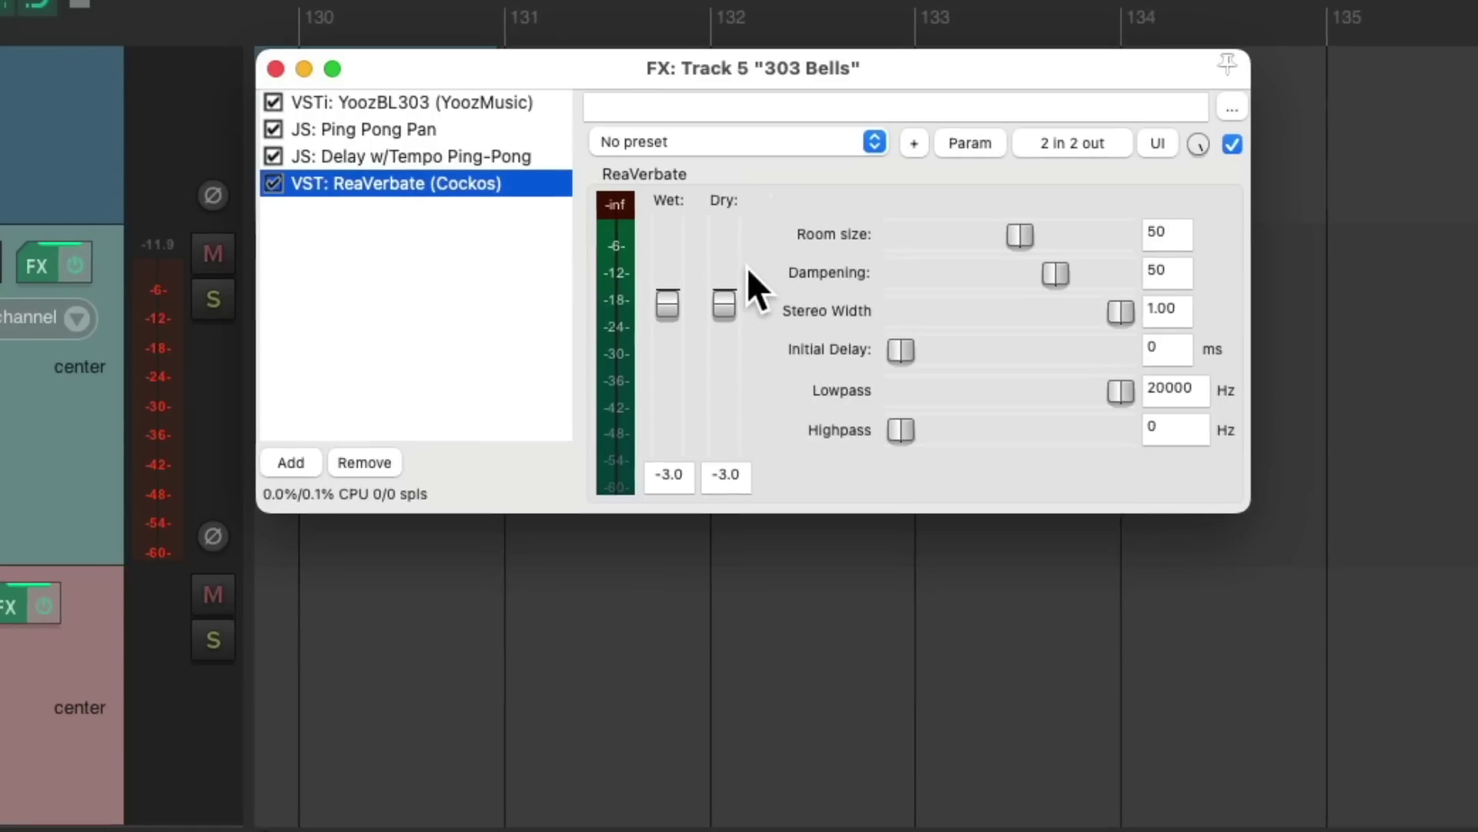
{"action": "left_click_drag", "start_coordinate": [733, 308], "coordinate": [733, 294]}
{"action": "left_click_drag", "start_coordinate": [1019, 237], "coordinate": [1079, 239]}
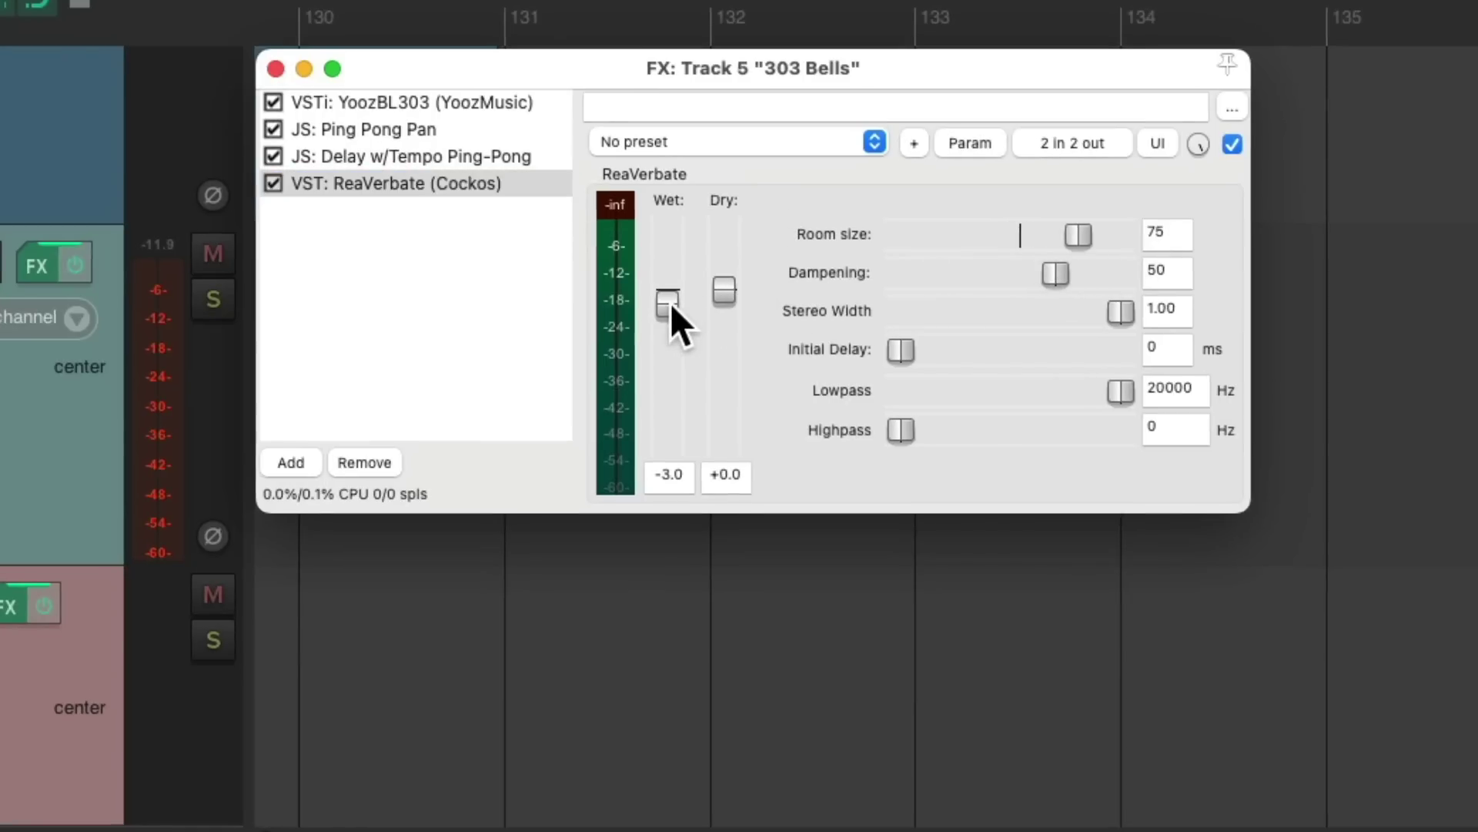
{"action": "left_click_drag", "start_coordinate": [670, 302], "coordinate": [667, 331]}
Audition the reverb by playing E, N, Q notes on the virtual keyboard
{"action": "key", "text": "alt+b"}
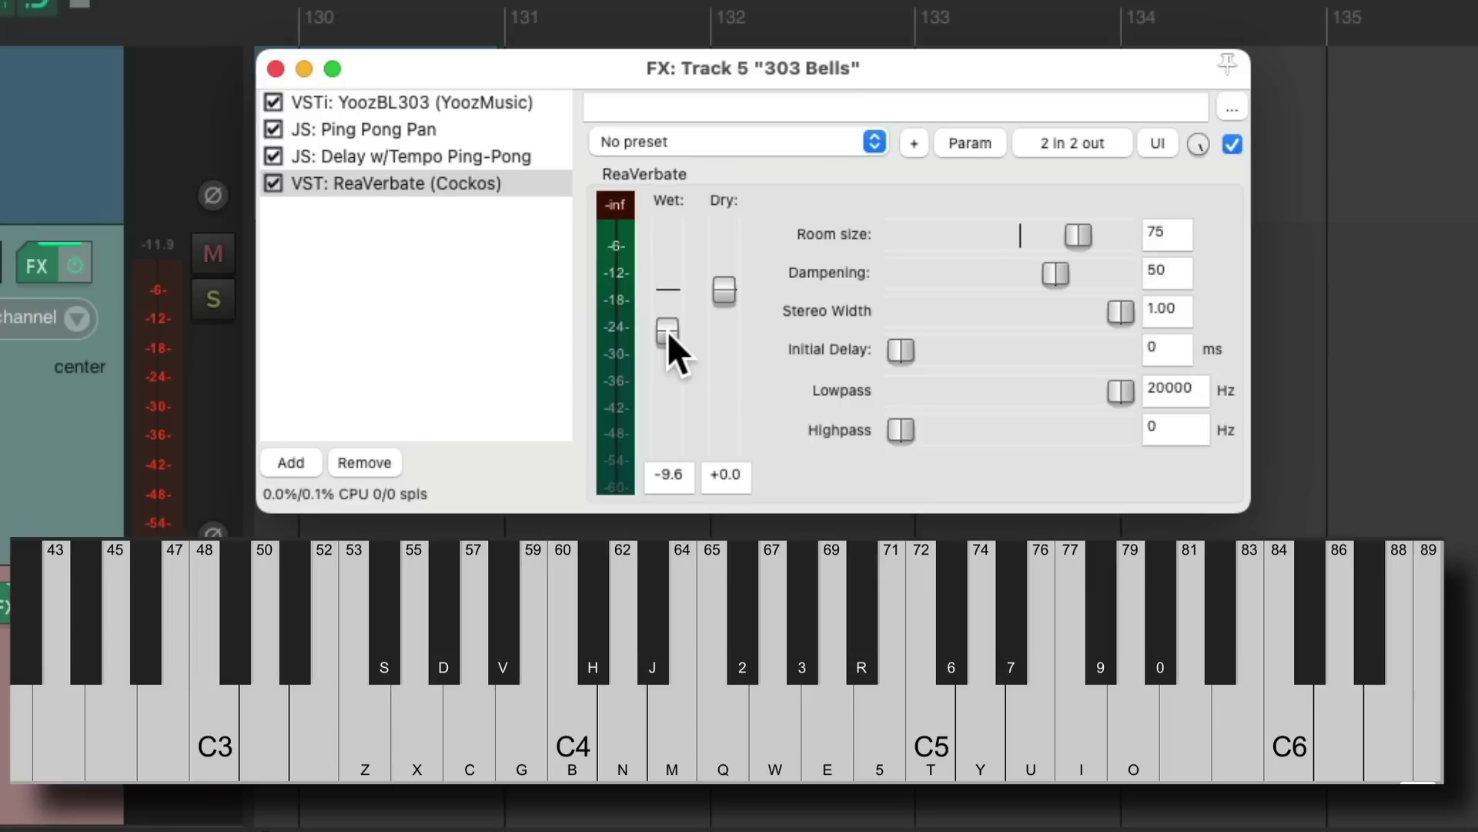
{"action": "key", "text": "e"}
{"action": "key", "text": "n"}
{"action": "key", "text": "q"}
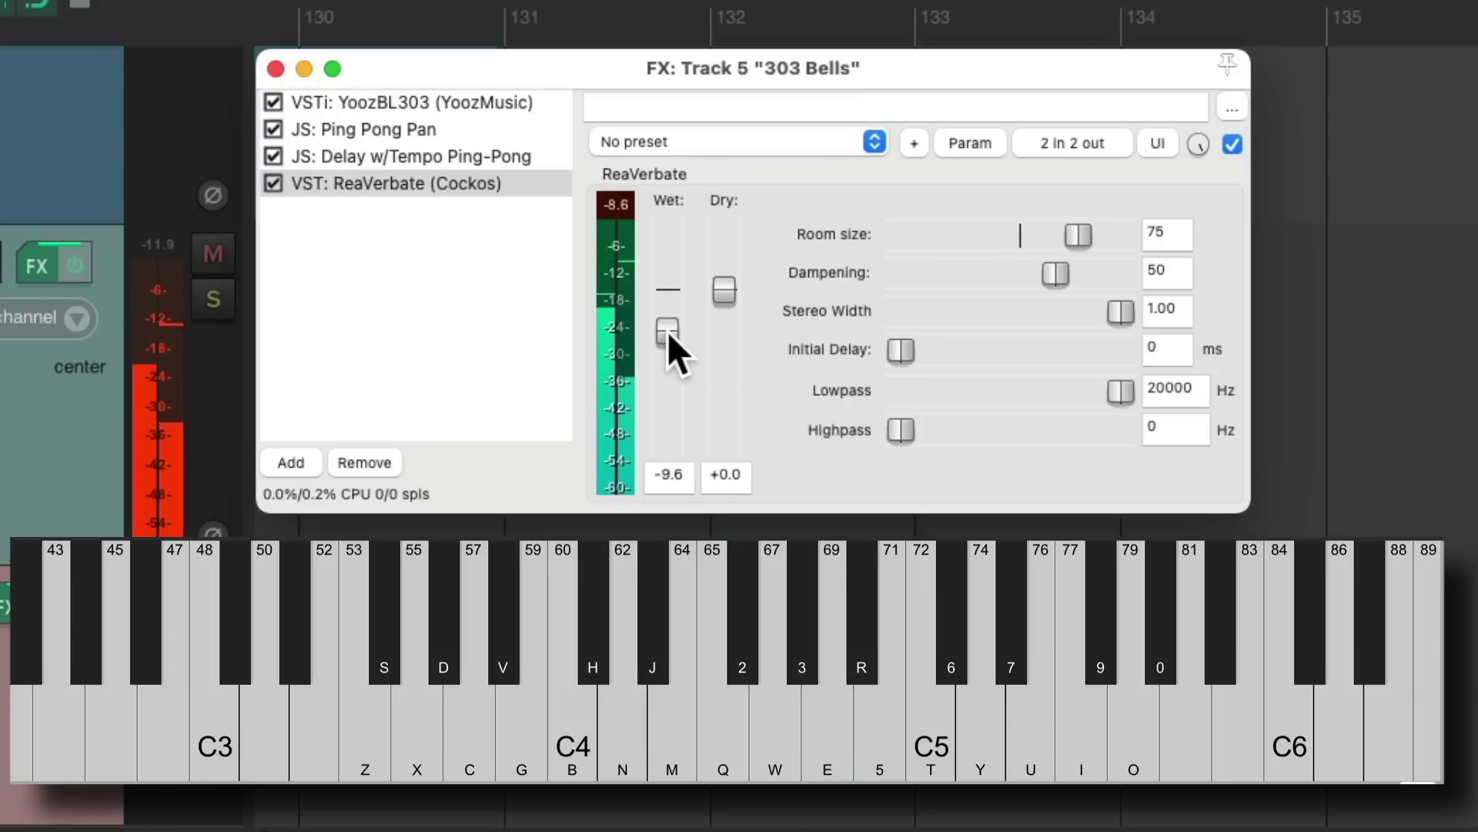
{"action": "key", "text": "e"}
{"action": "key", "text": "n"}
{"action": "key", "text": "q"}
{"action": "key", "text": "n"}
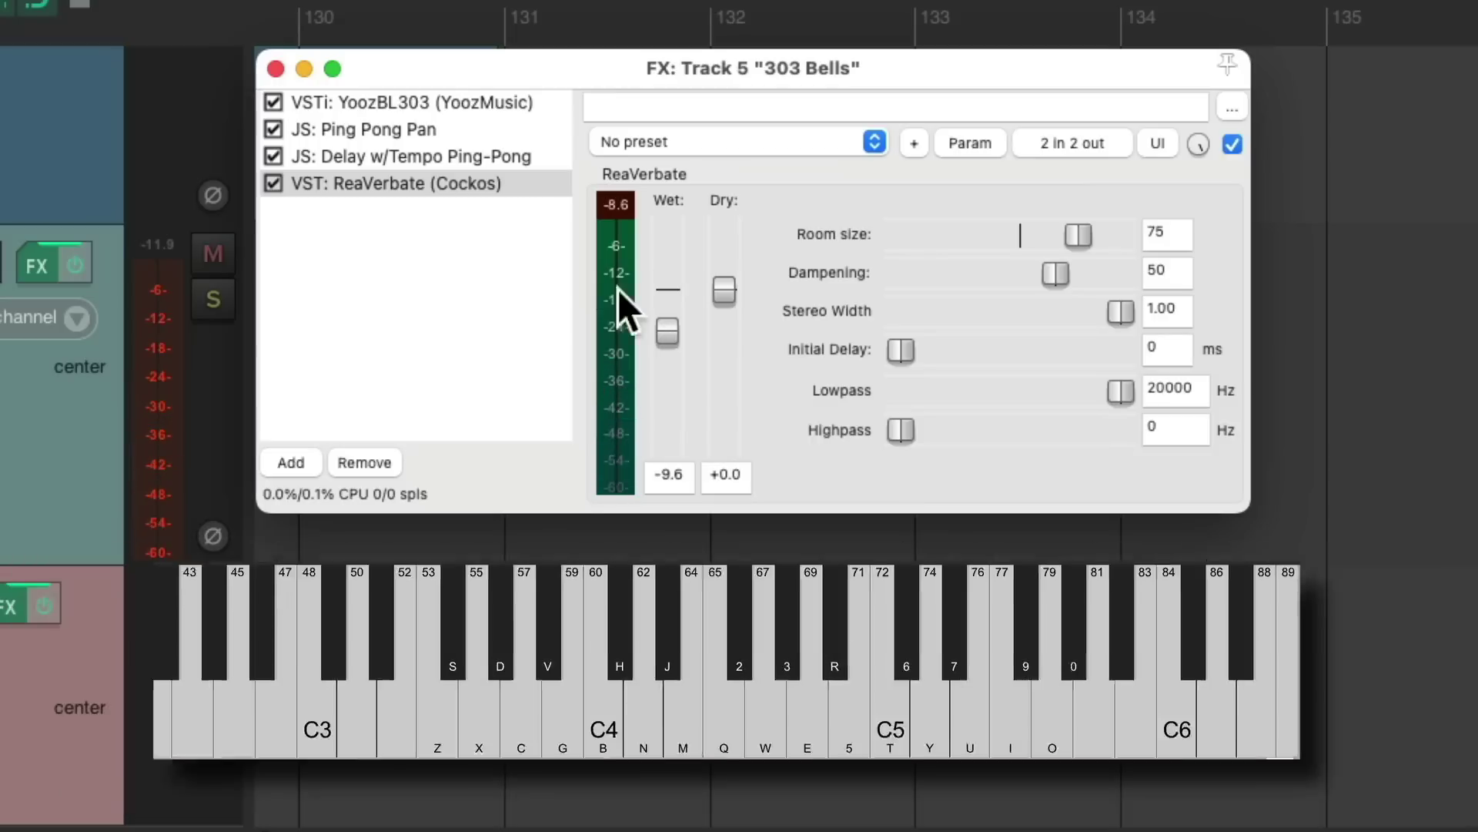
Close the 303 Bells FX window and start recording with E, N, Q bell notes
{"action": "left_click", "coordinate": [276, 68]}
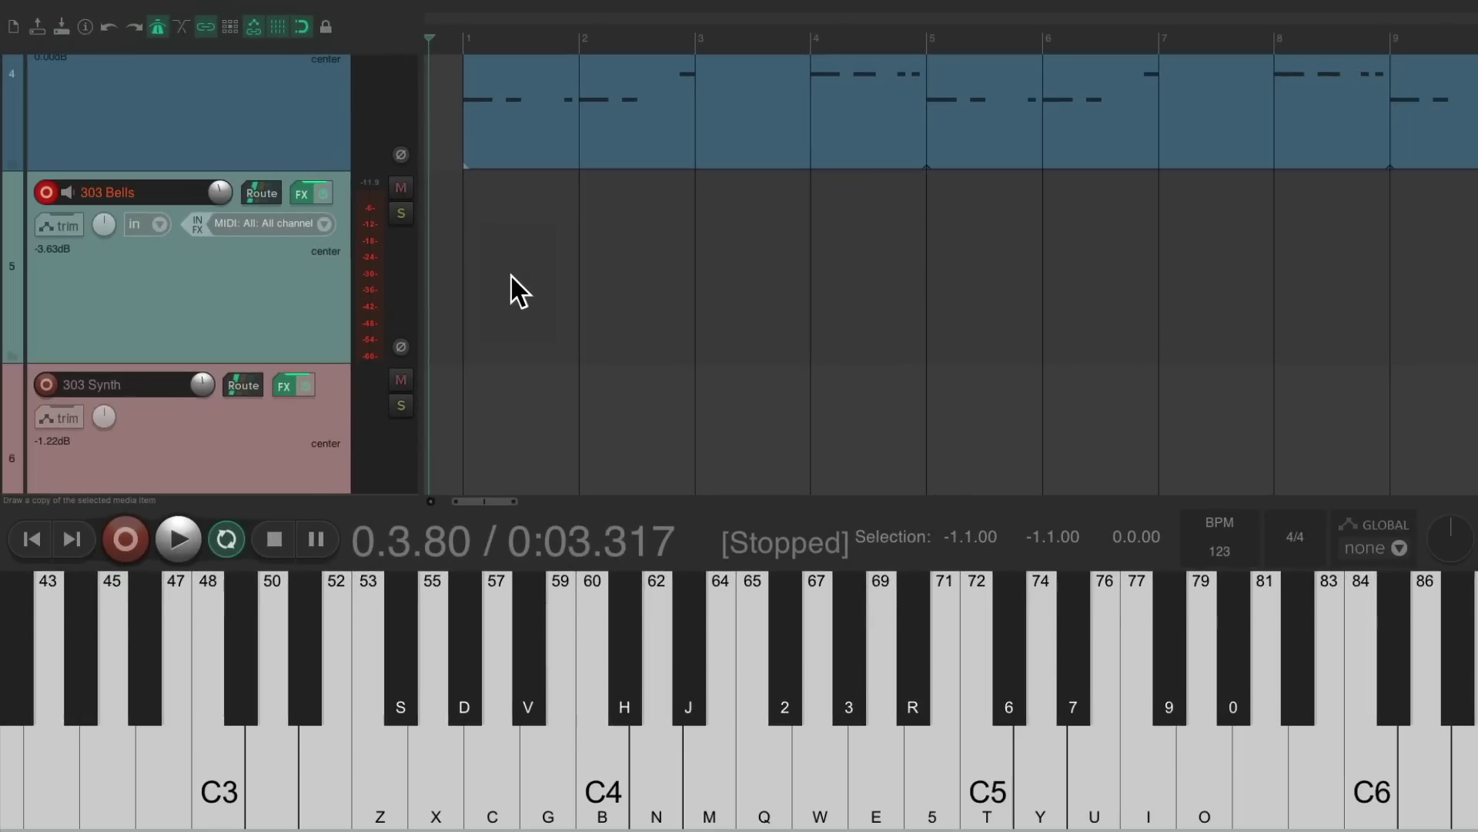
{"action": "key", "text": "ctrl+r"}
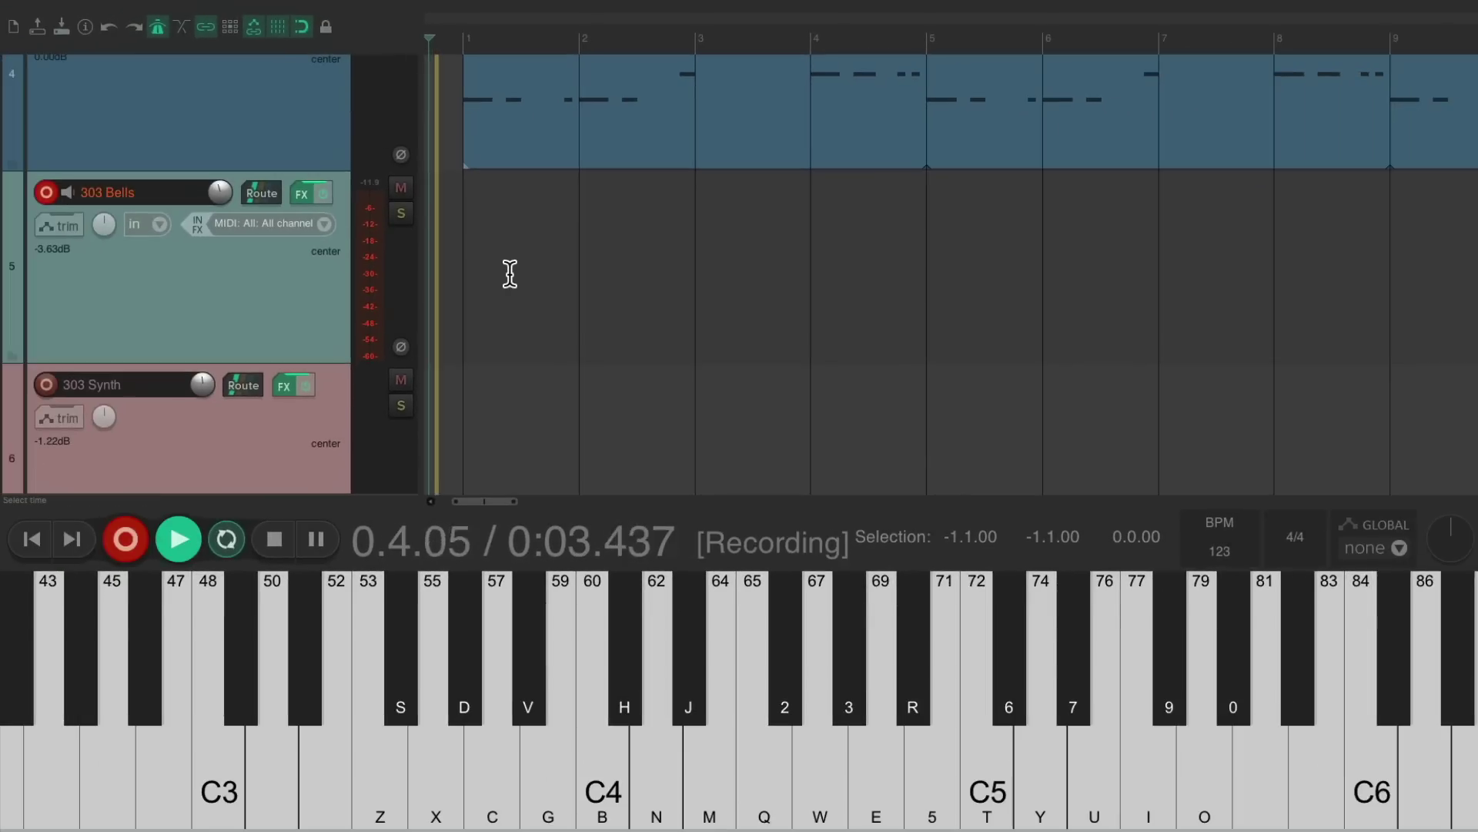
{"action": "key", "text": "e"}
{"action": "key", "text": "n"}
{"action": "key", "text": "q"}
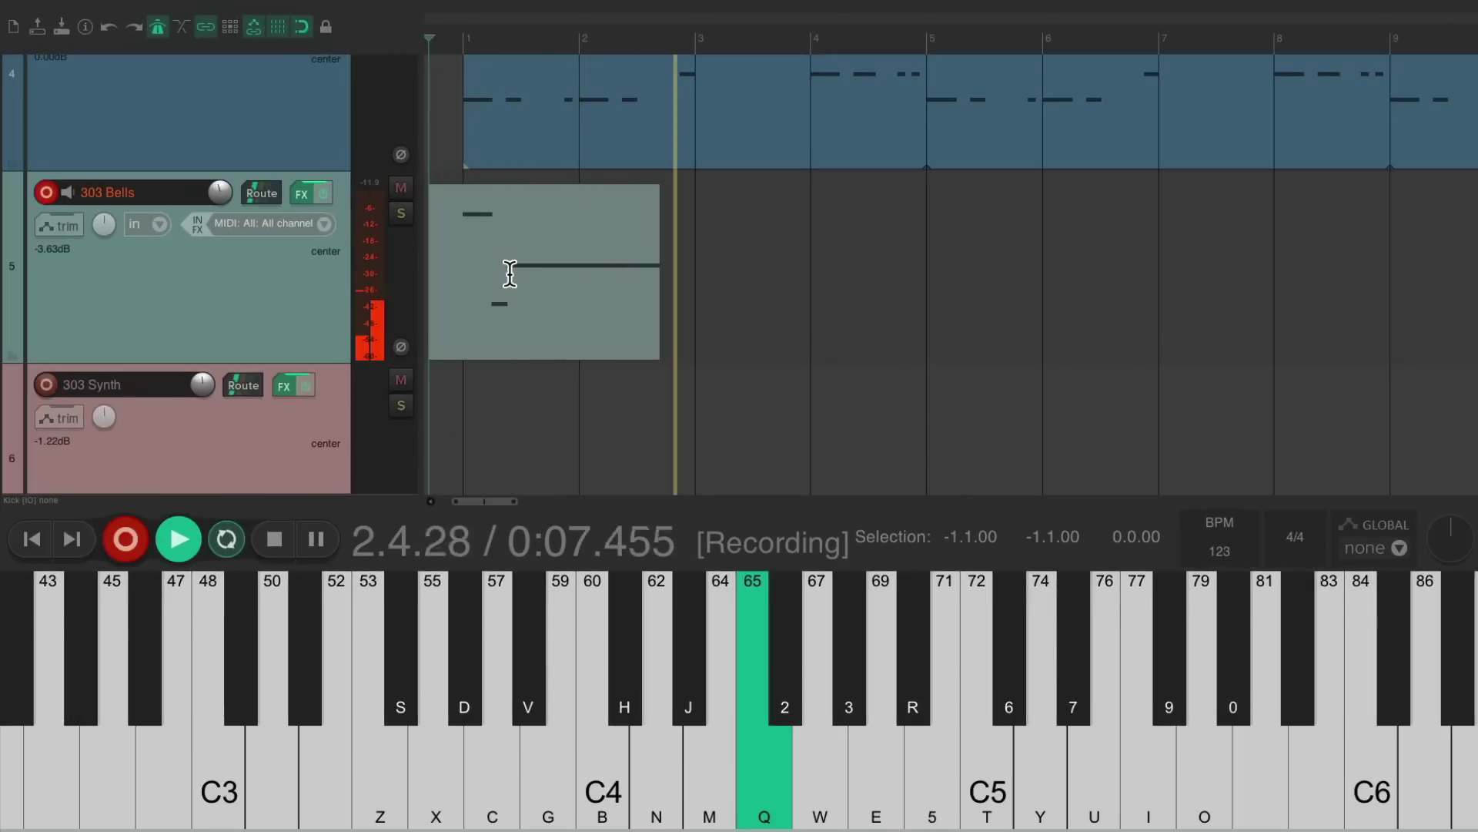
Play the remaining bell notes (E N Q, W B M, E N Q) and stop recording
{"action": "key", "text": "e"}
{"action": "key", "text": "n"}
{"action": "key", "text": "q"}
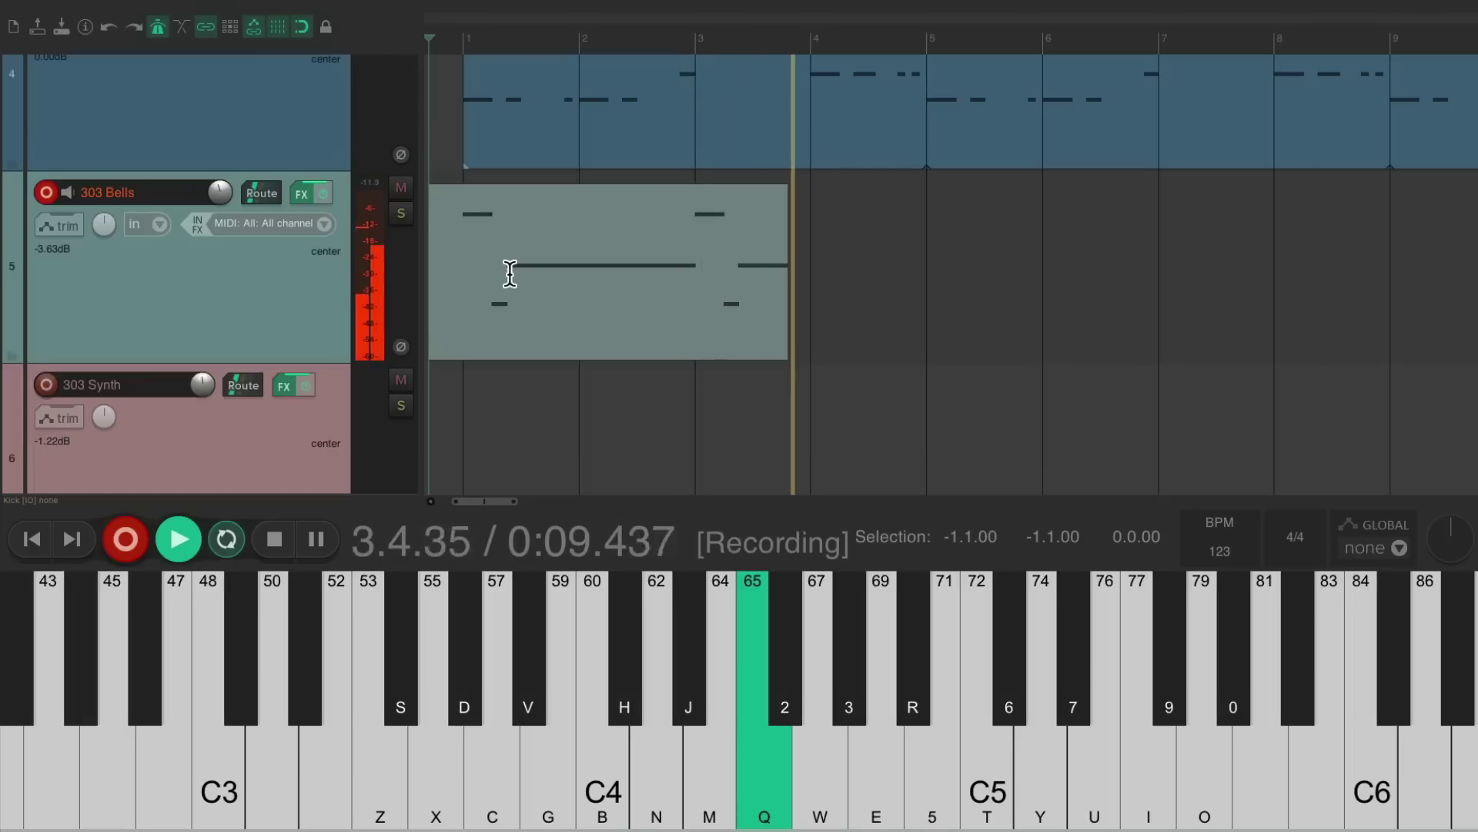
{"action": "key", "text": "w"}
{"action": "key", "text": "b"}
{"action": "key", "text": "m"}
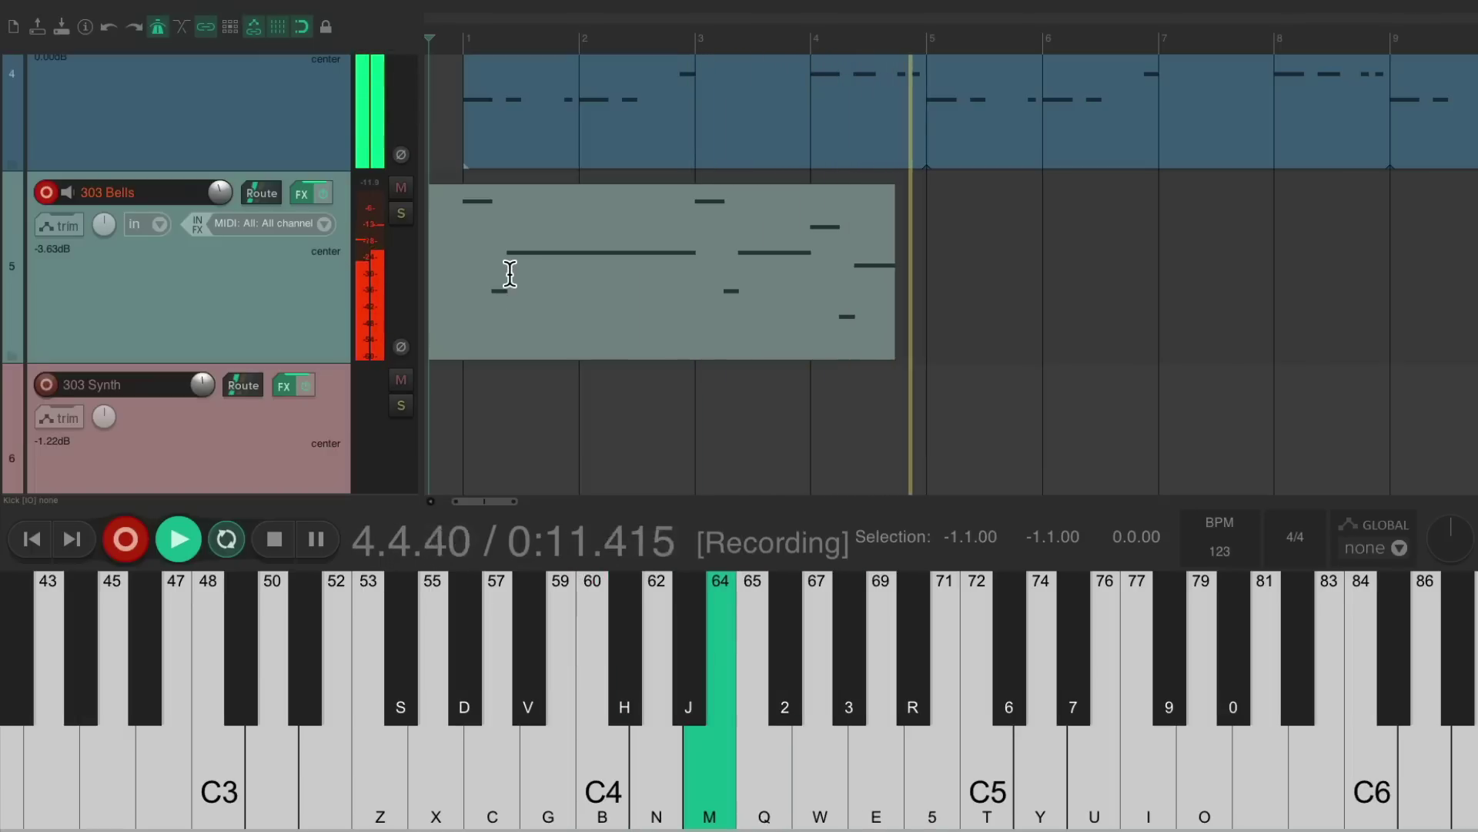
{"action": "key", "text": "e"}
{"action": "key", "text": "n"}
{"action": "key", "text": "q"}
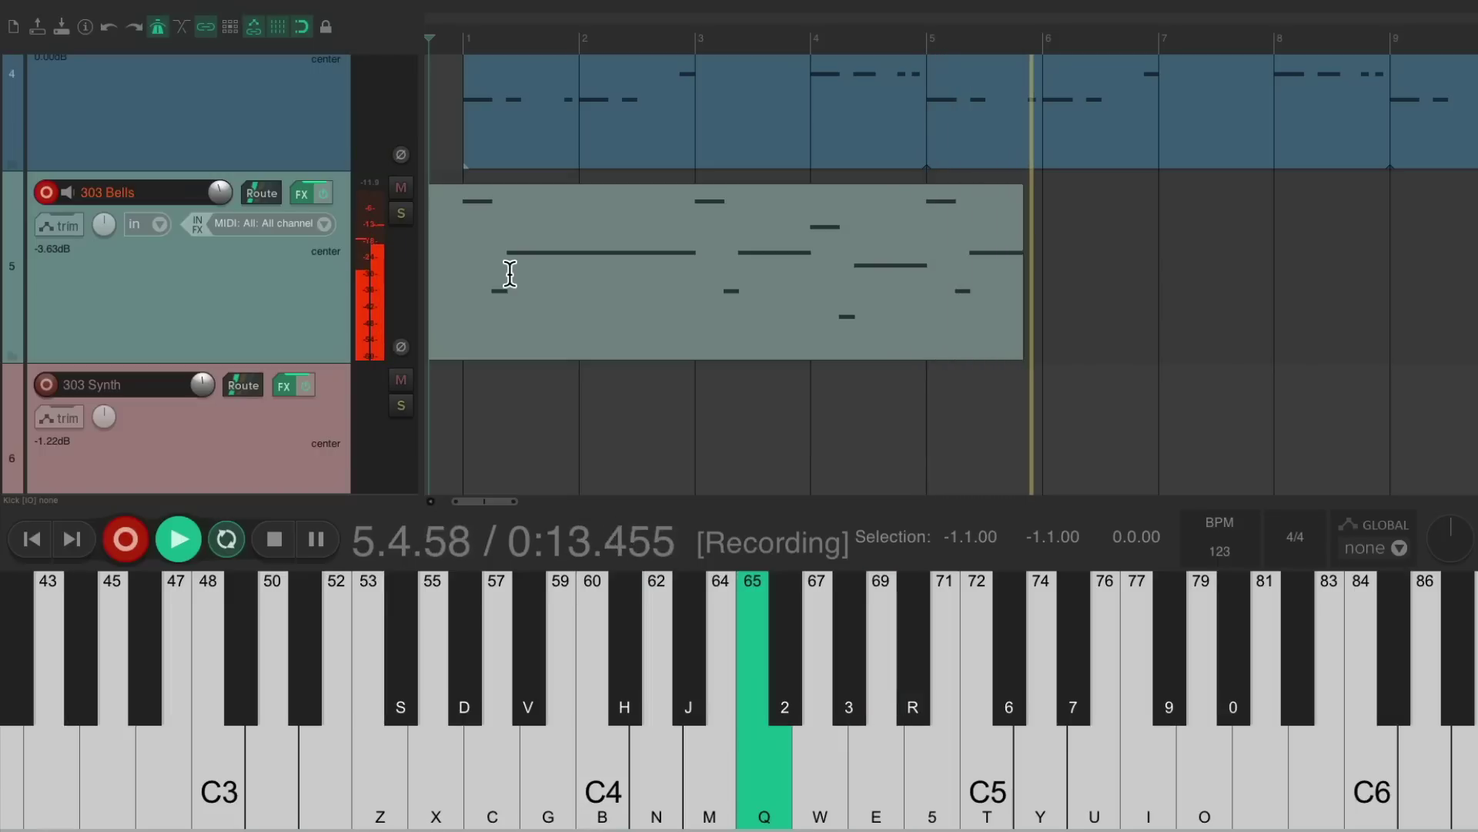
{"action": "key", "text": "space"}
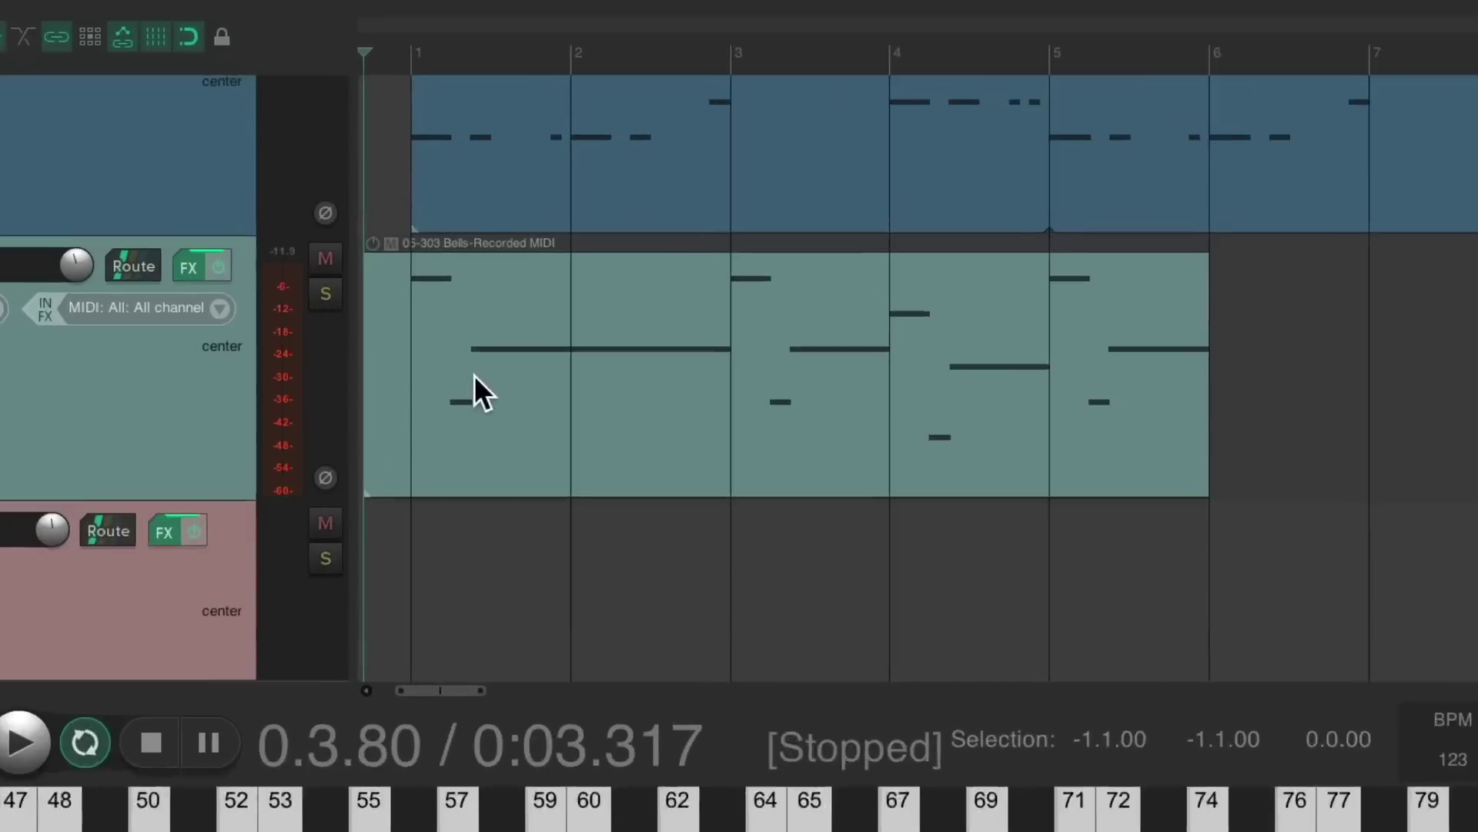
Trim the recorded Bells MIDI item to span bars 1 to 5
{"action": "left_click_drag", "start_coordinate": [371, 384], "coordinate": [408, 384]}
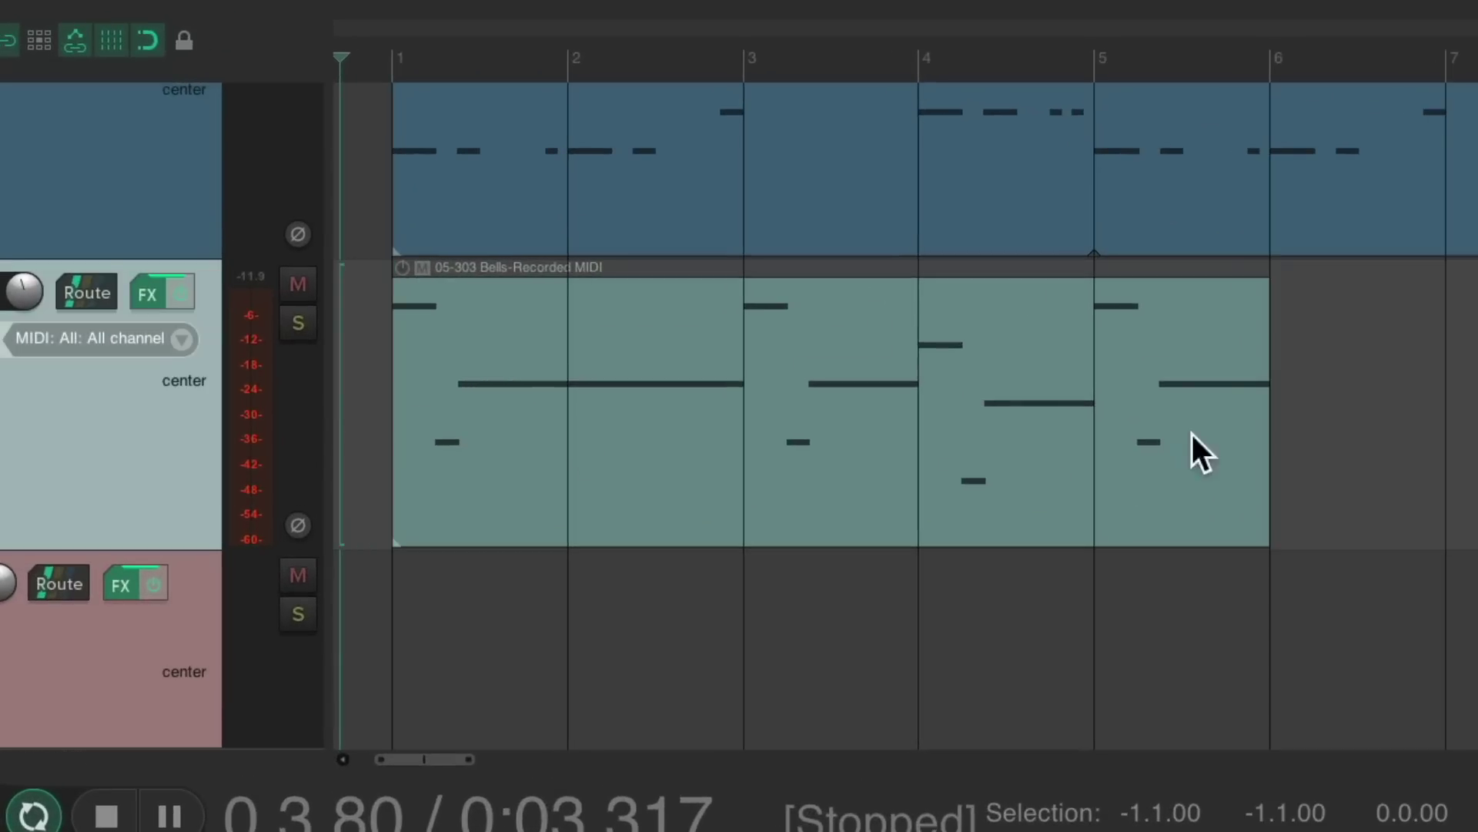
{"action": "left_click_drag", "start_coordinate": [1269, 446], "coordinate": [1094, 441]}
{"action": "left_click", "coordinate": [797, 333]}
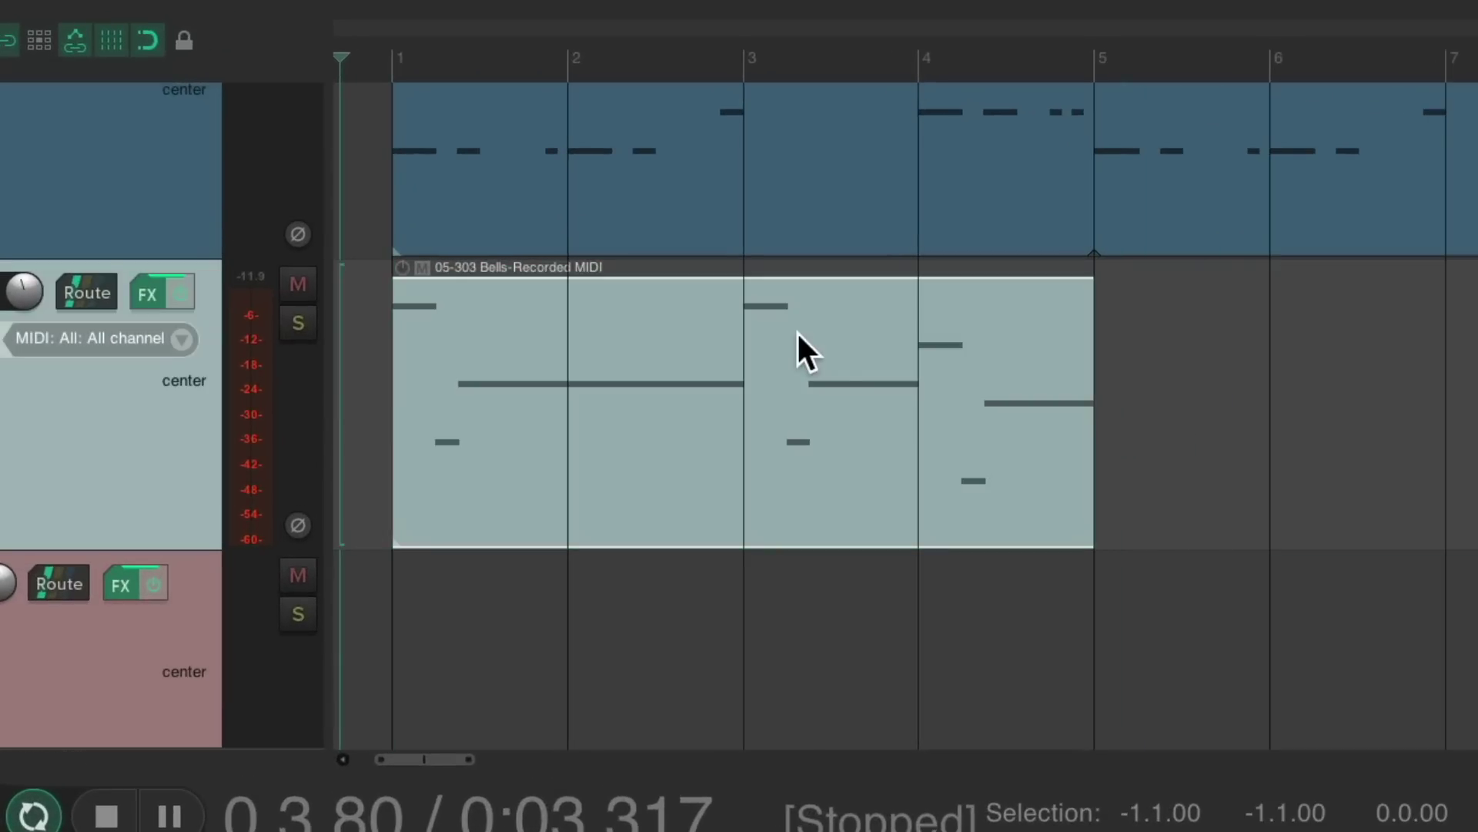
Loop the Bells part across about 100 bars, then play back the opening bars
{"action": "key", "text": "ctrl+Page_Down"}
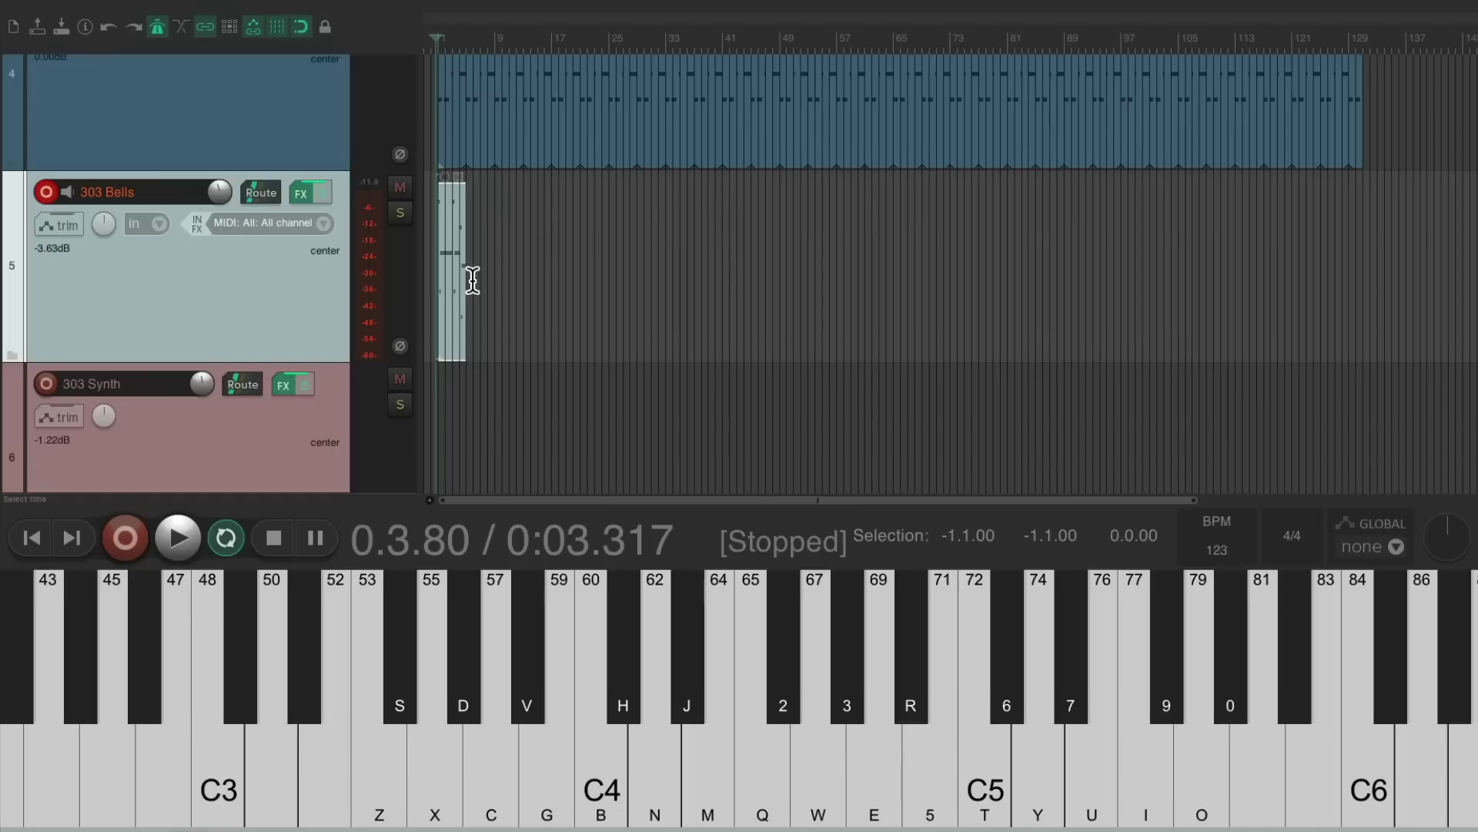
{"action": "left_click_drag", "start_coordinate": [472, 280], "coordinate": [1356, 304]}
{"action": "key", "text": "ctrl+Page_Up"}
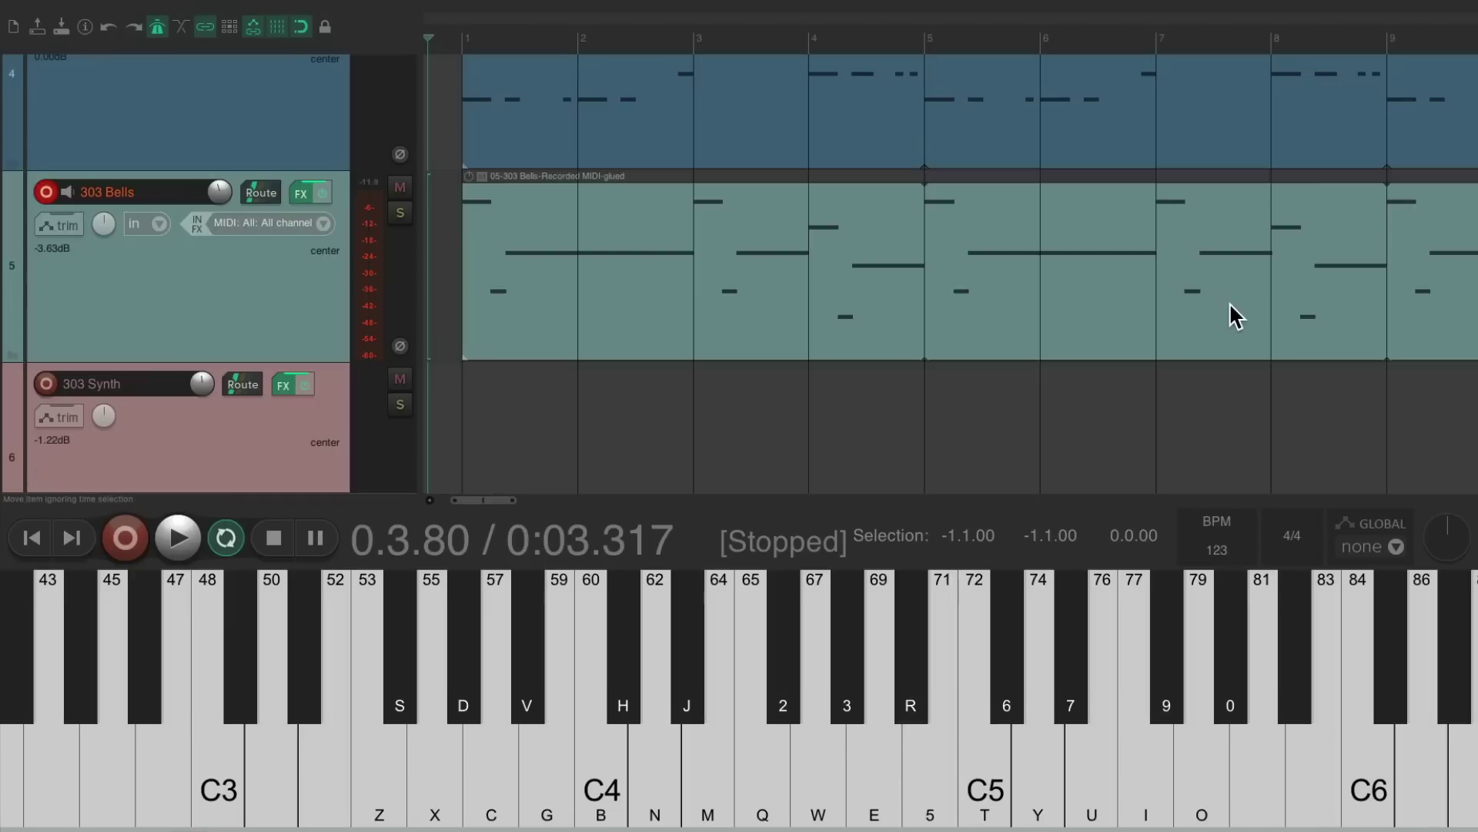
{"action": "key", "text": "space"}
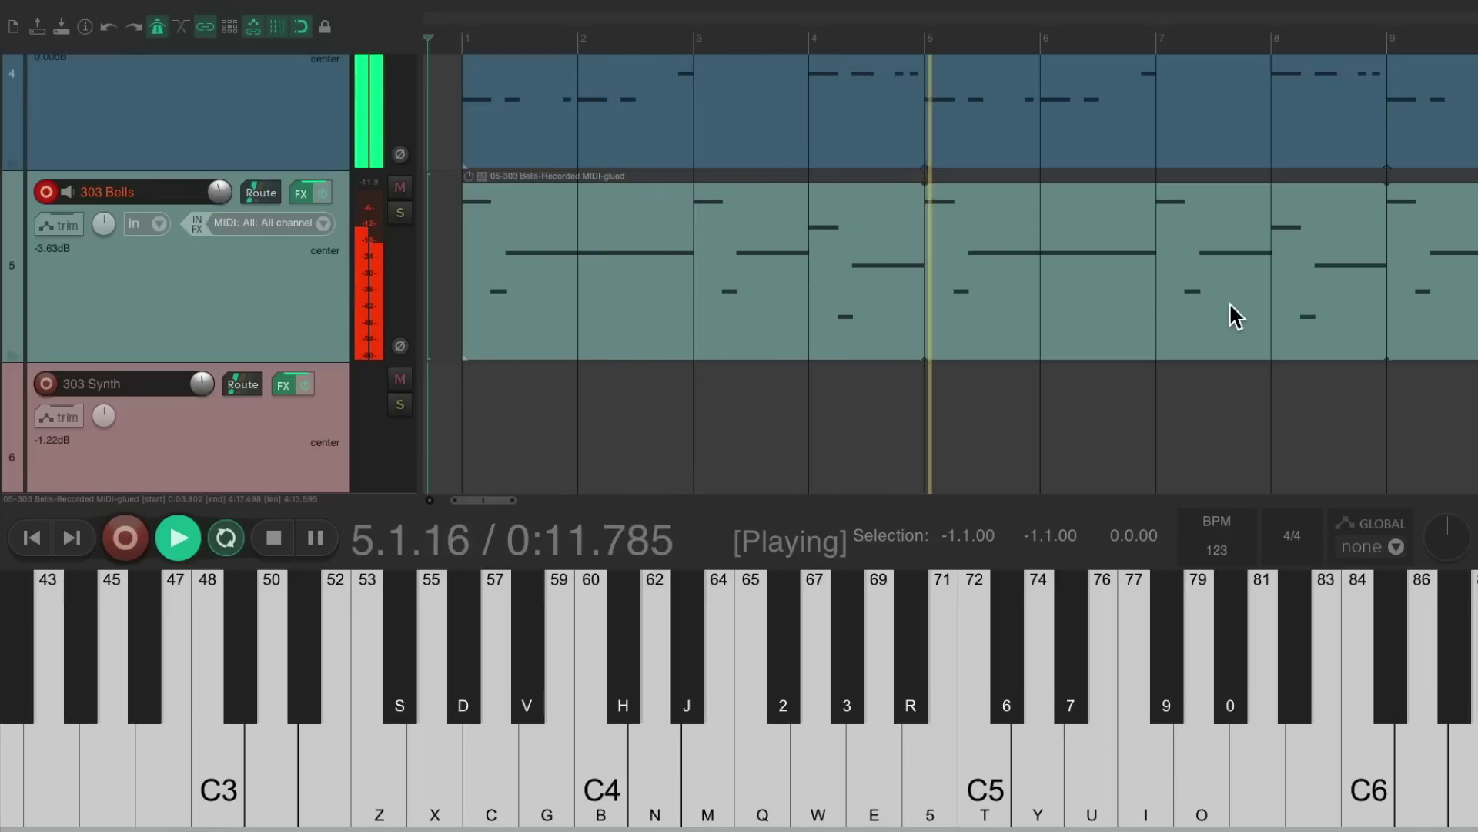
{"action": "key", "text": "space"}
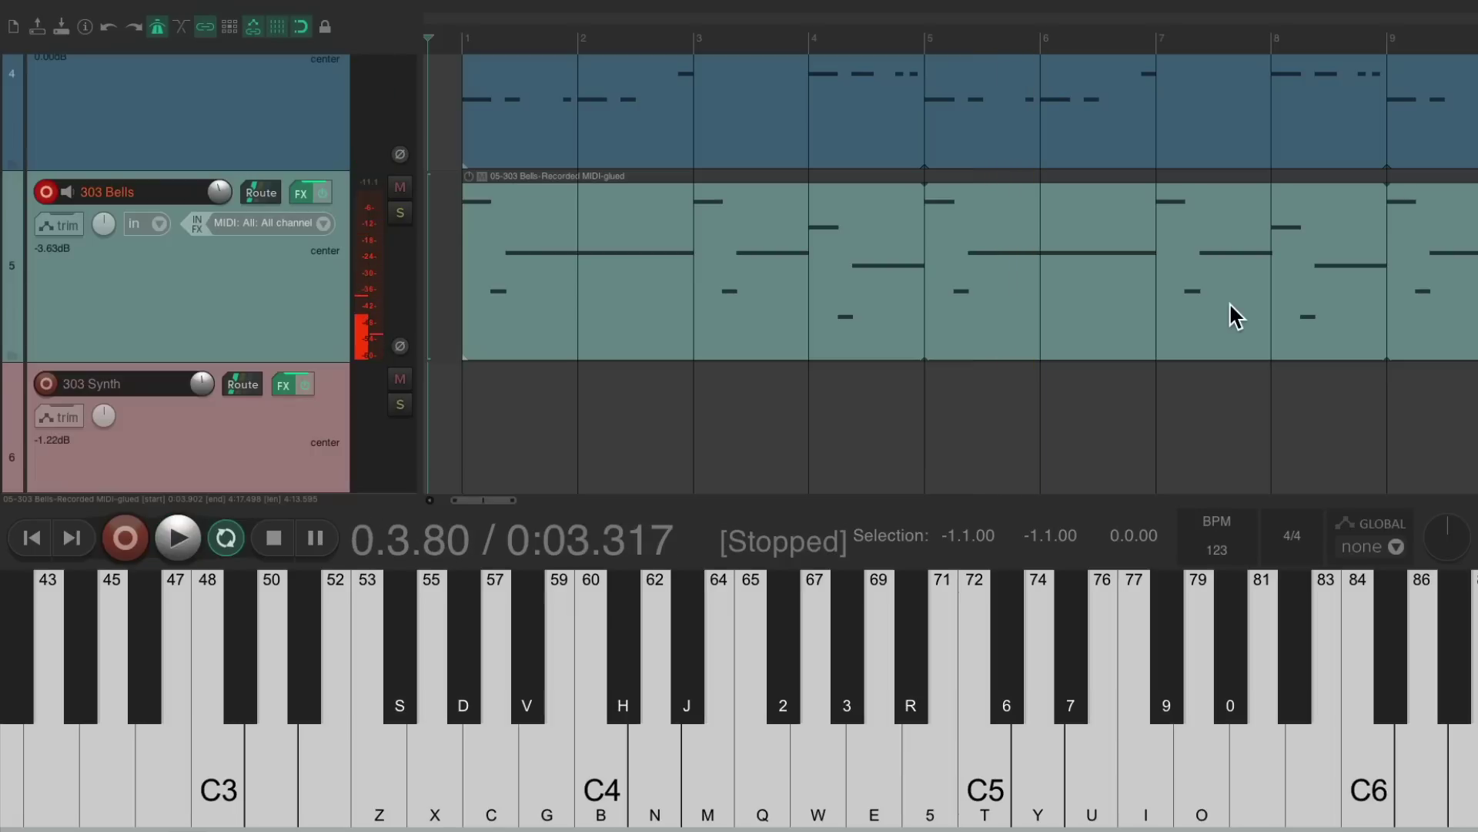
Disarm 303 Bells and arm the 303 Synth track for recording
{"action": "left_click", "coordinate": [46, 189]}
{"action": "scroll", "coordinate": [791, 284], "scroll_direction": "down", "scroll_amount": 2}
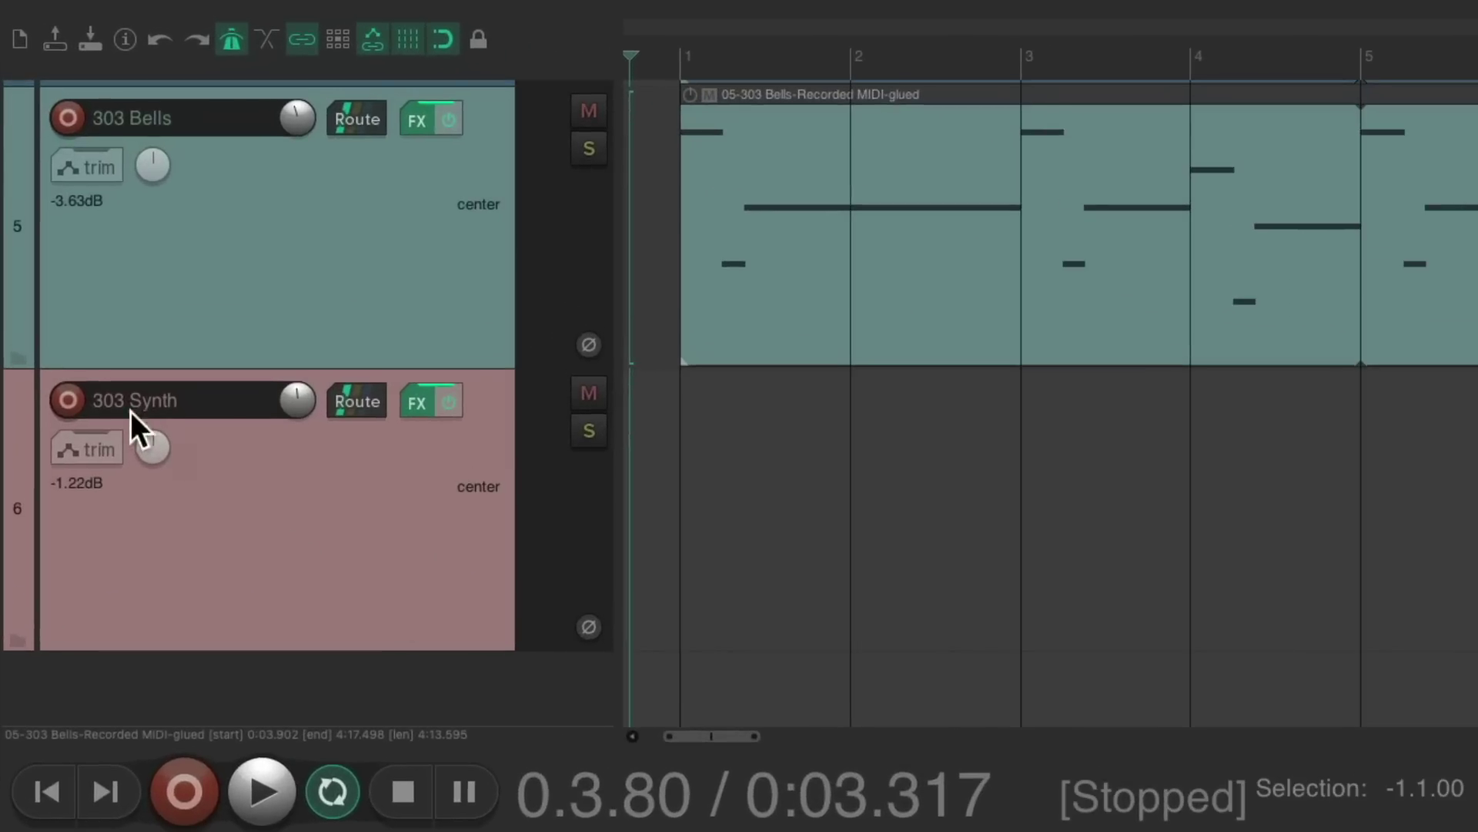
{"action": "left_click", "coordinate": [68, 399]}
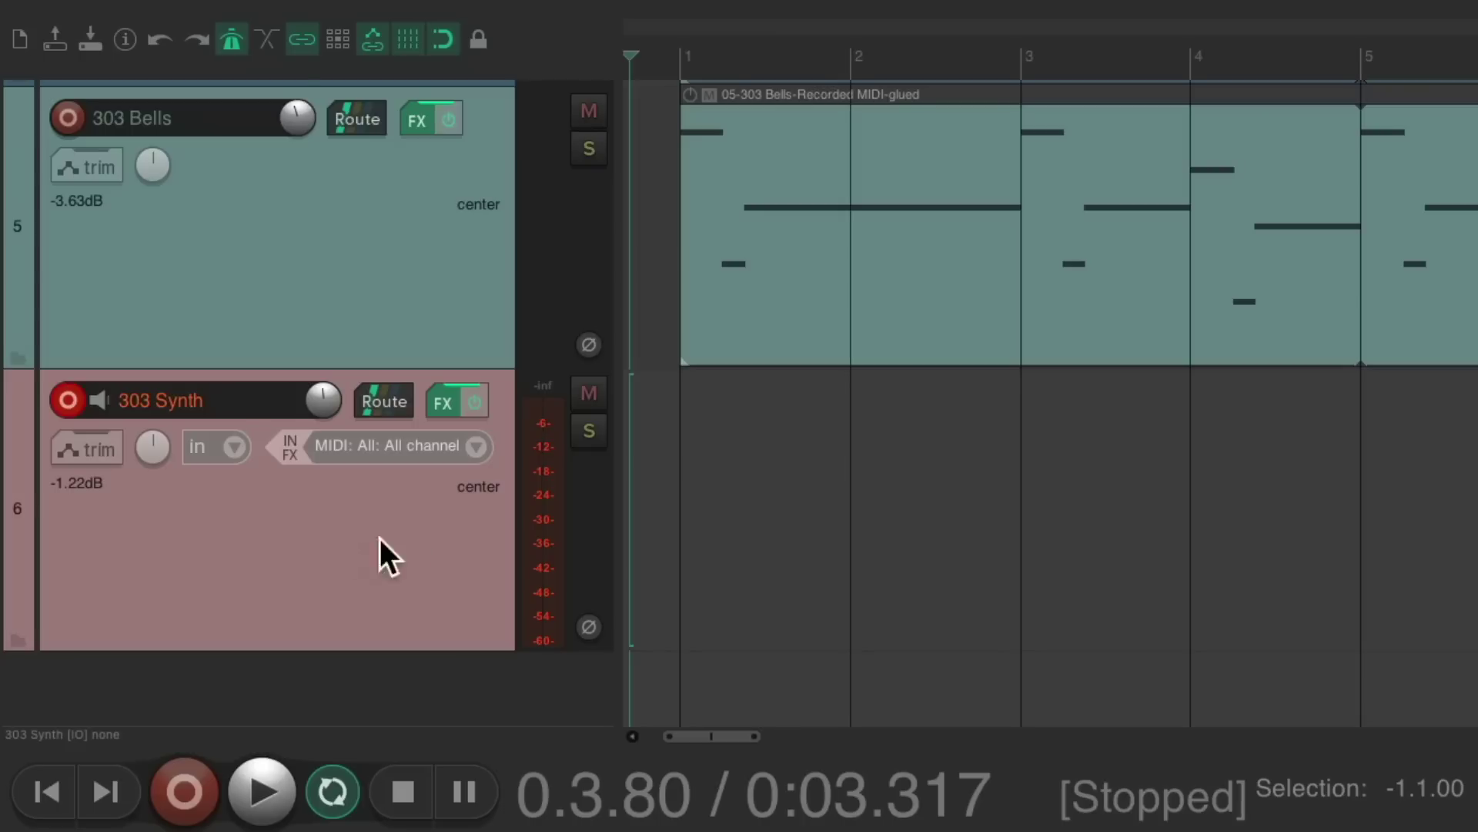
On 303 Synth's BL-303, raise Cutoff, Emphasis, Decay and Accent, testing with note N
{"action": "left_click", "coordinate": [447, 402]}
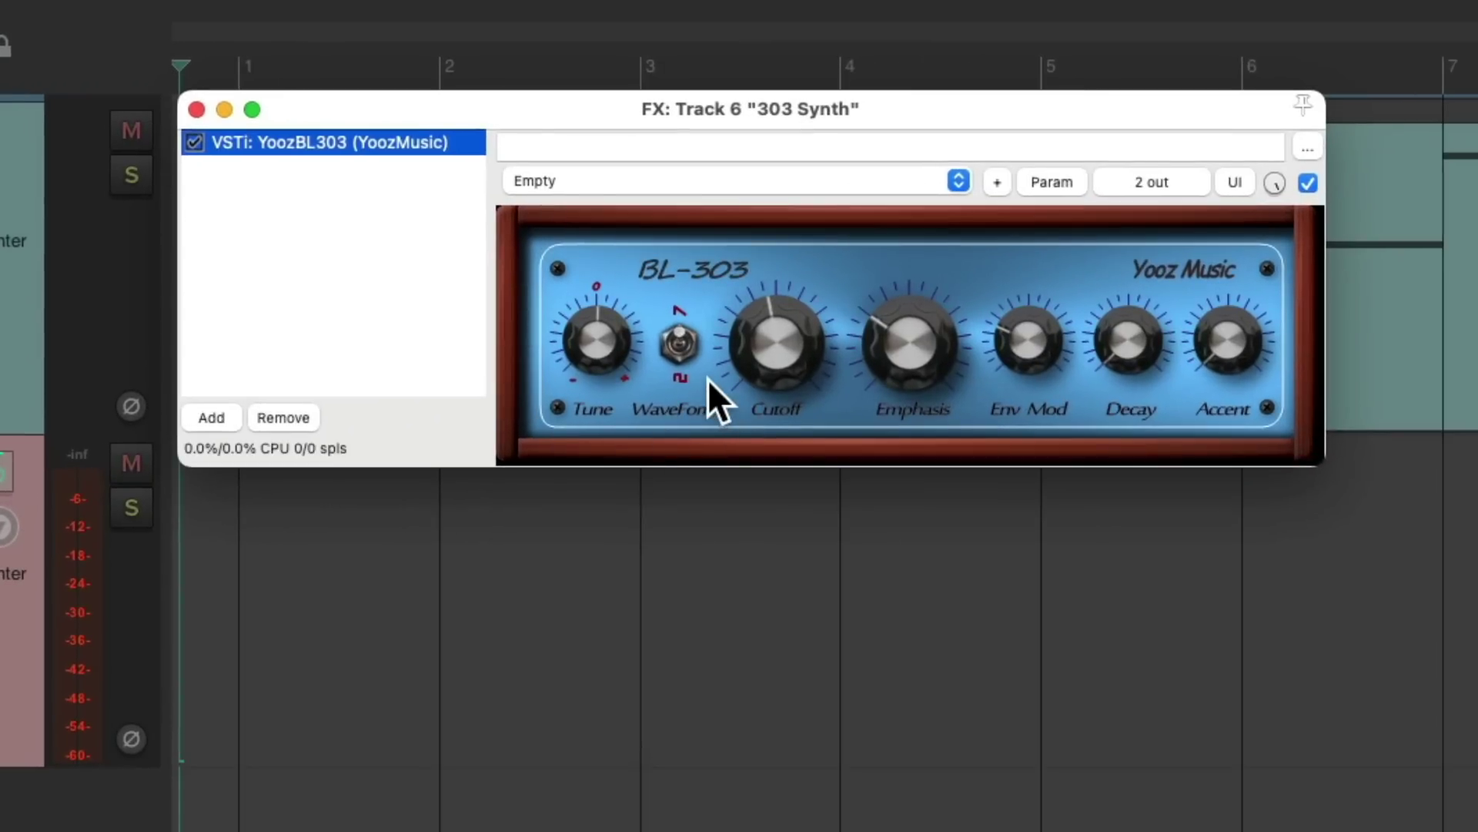
{"action": "key", "text": "alt+b"}
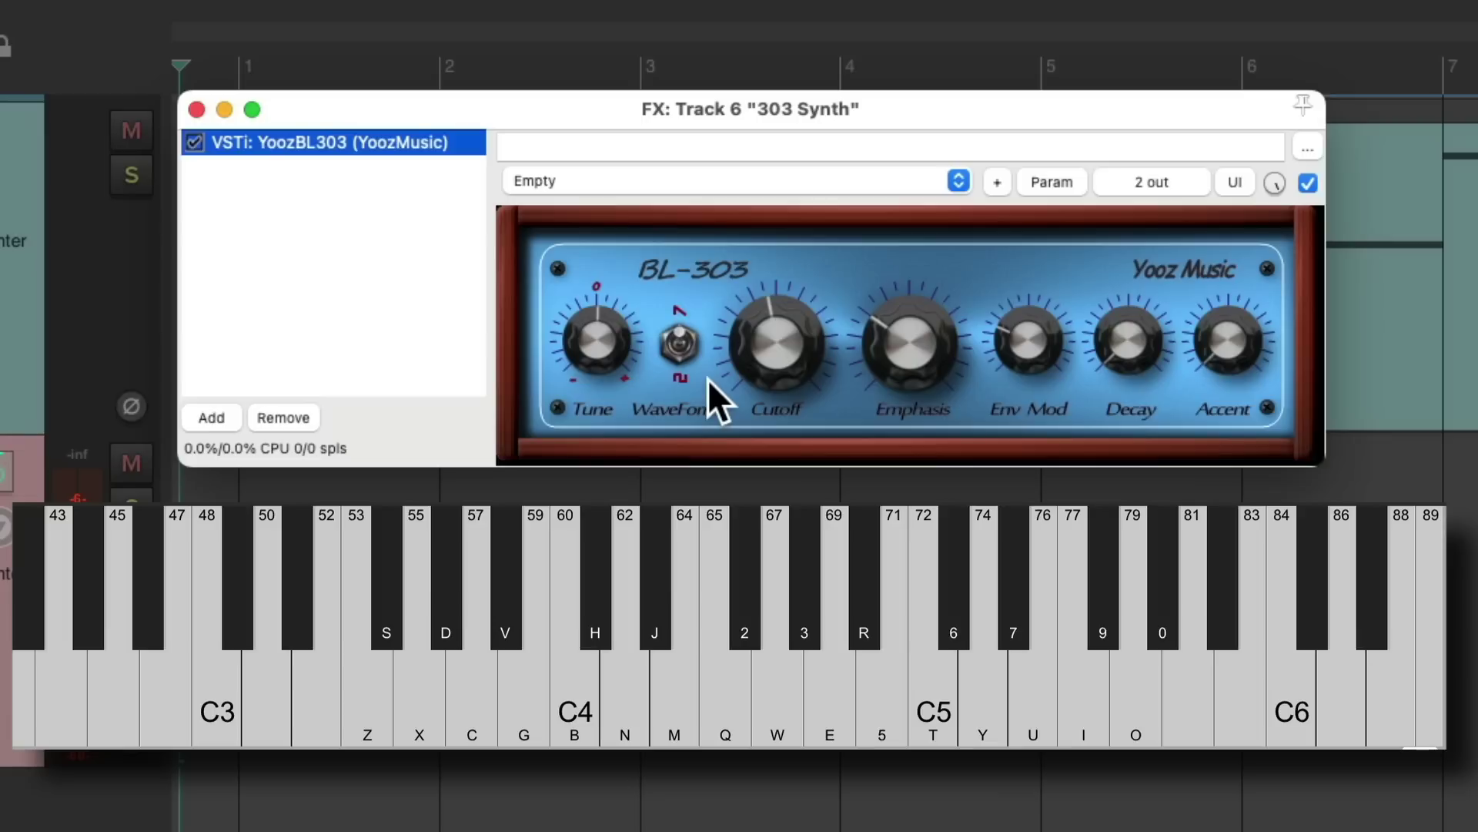
{"action": "key", "text": "n"}
{"action": "key", "text": "n"}
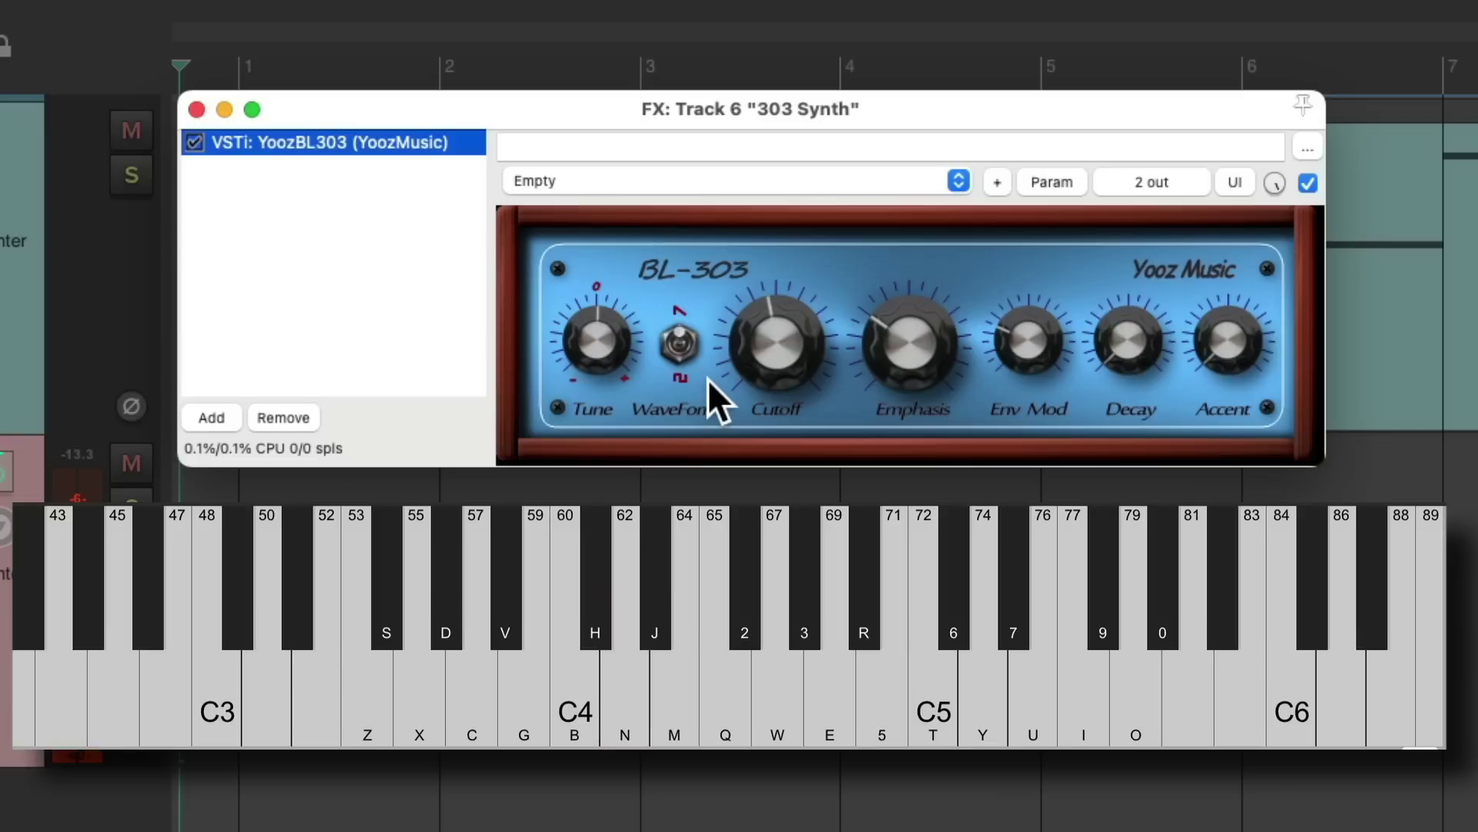
{"action": "left_click_drag", "start_coordinate": [778, 345], "coordinate": [778, 341]}
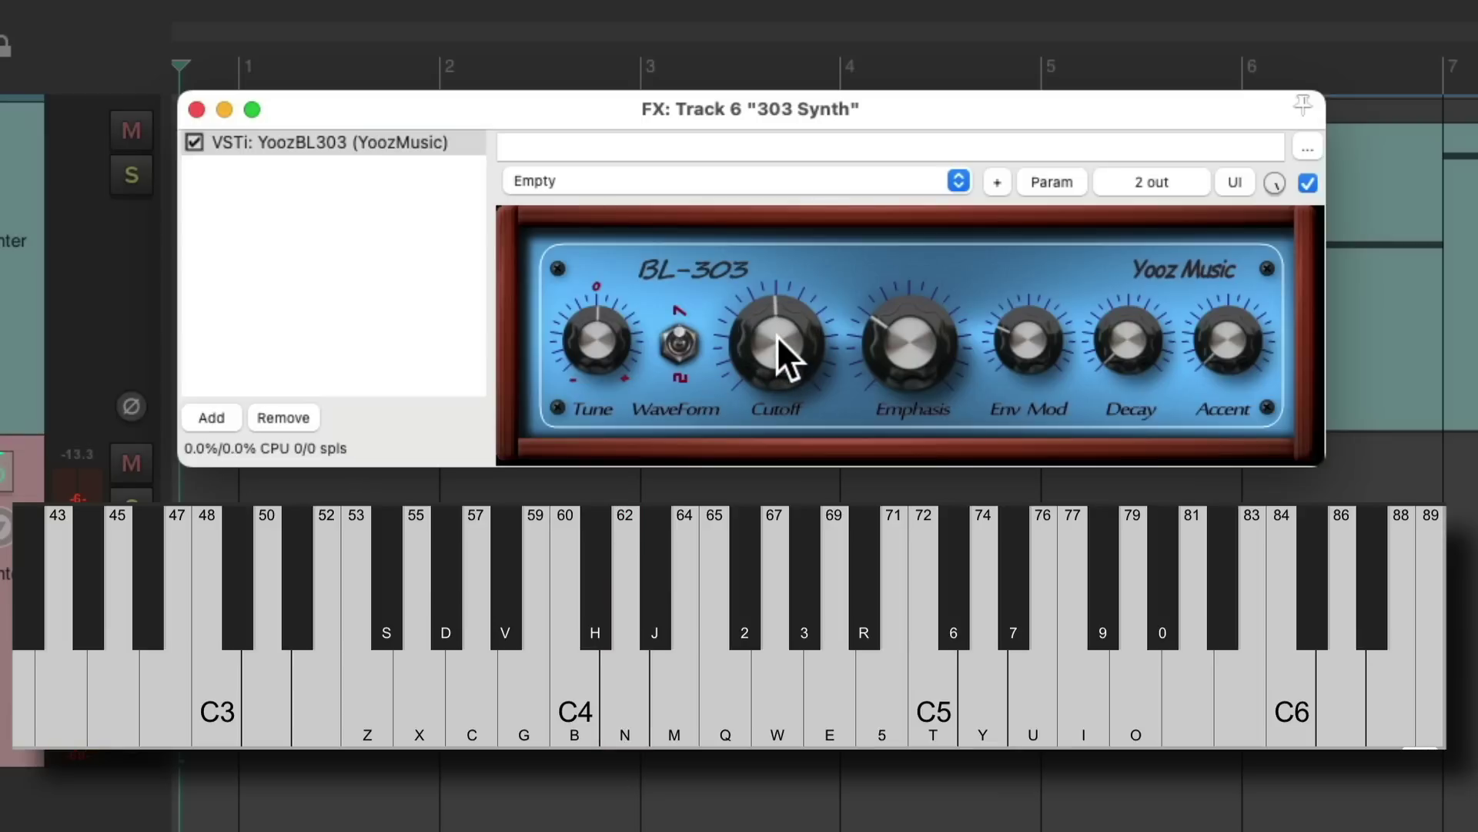
{"action": "left_click_drag", "start_coordinate": [913, 348], "coordinate": [921, 219]}
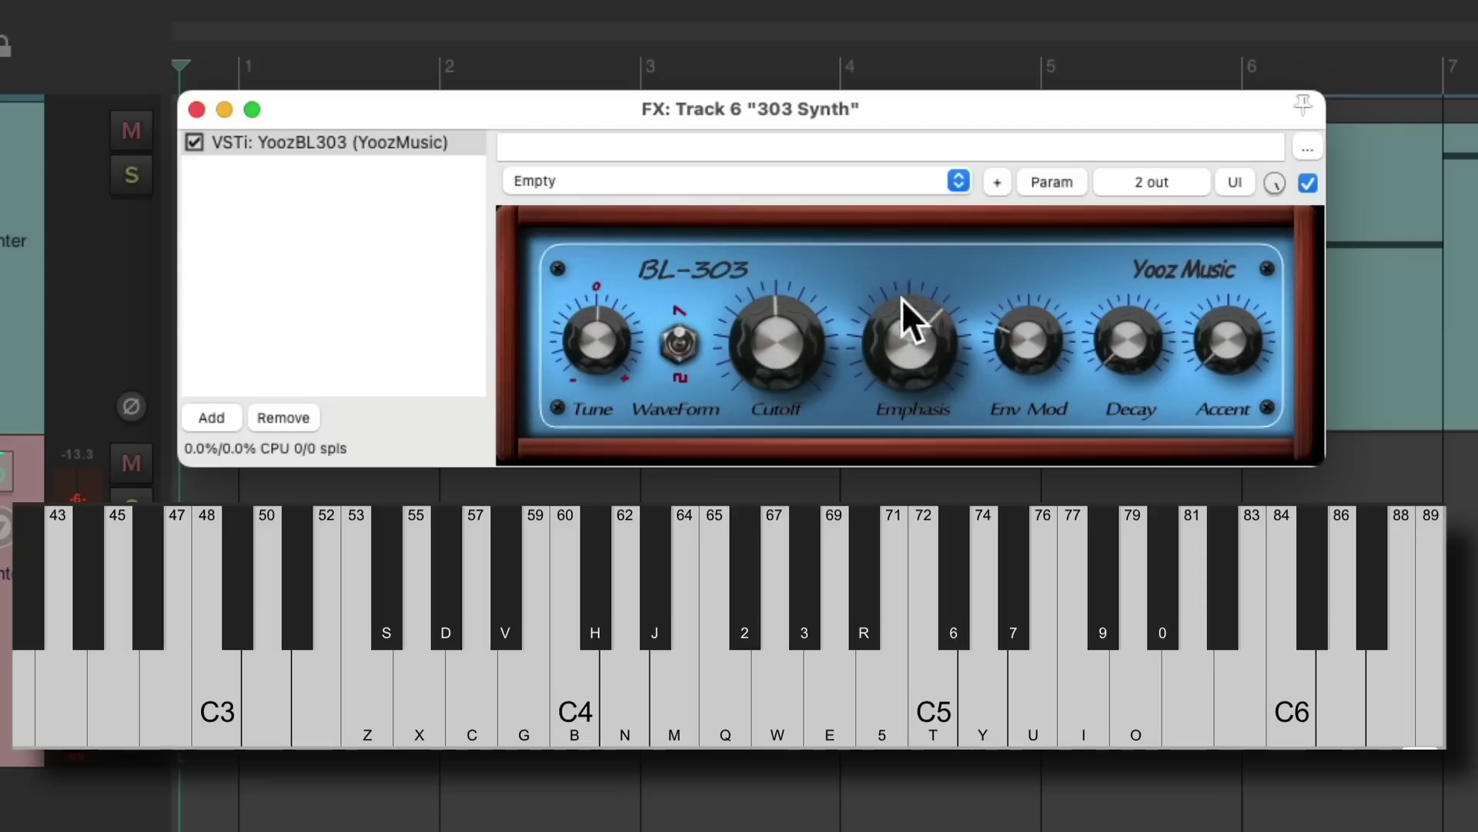
{"action": "left_click_drag", "start_coordinate": [908, 330], "coordinate": [910, 307]}
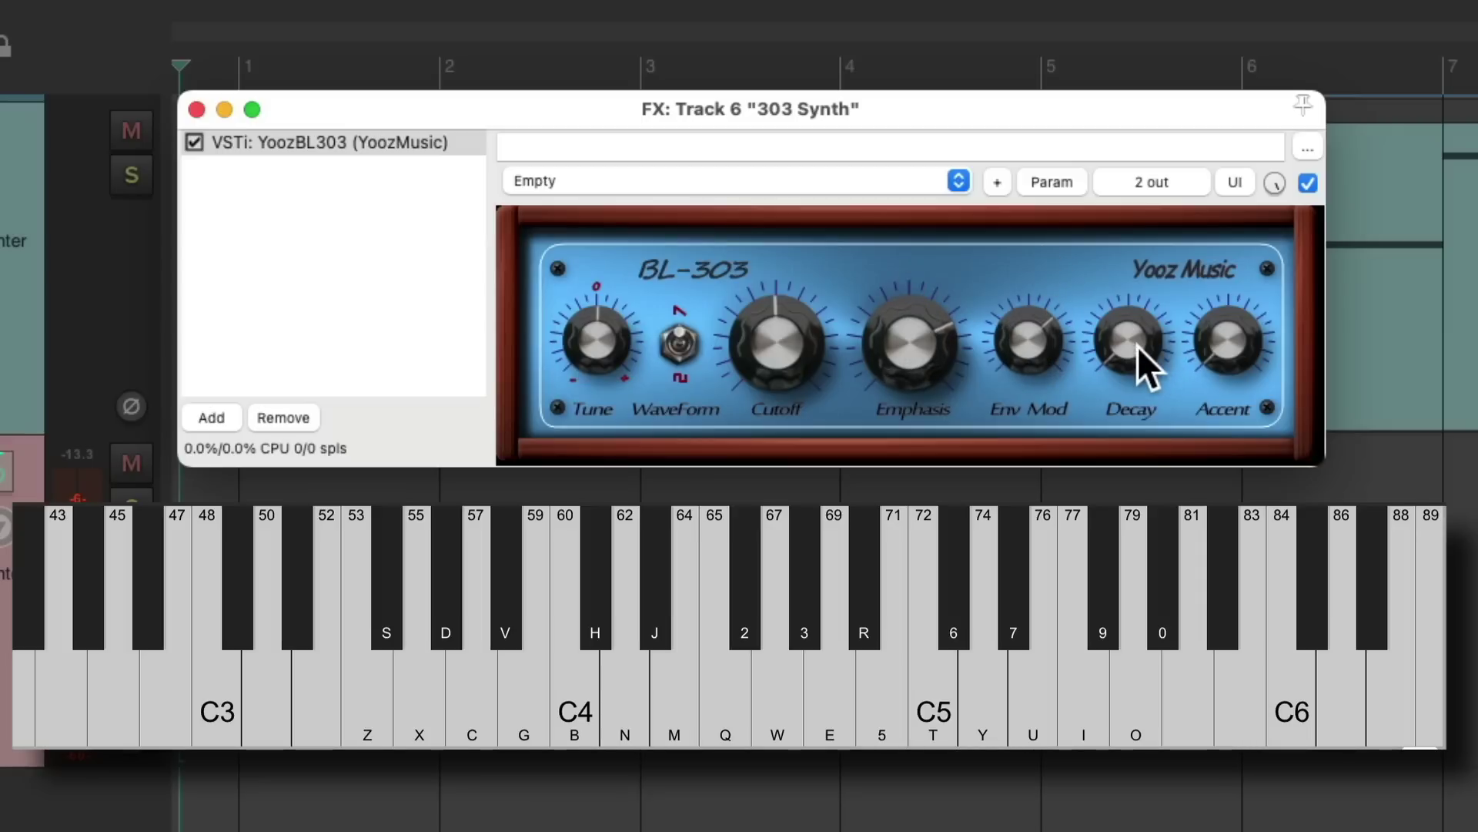
{"action": "left_click_drag", "start_coordinate": [1138, 344], "coordinate": [1153, 238]}
{"action": "left_click_drag", "start_coordinate": [1243, 244], "coordinate": [1240, 233]}
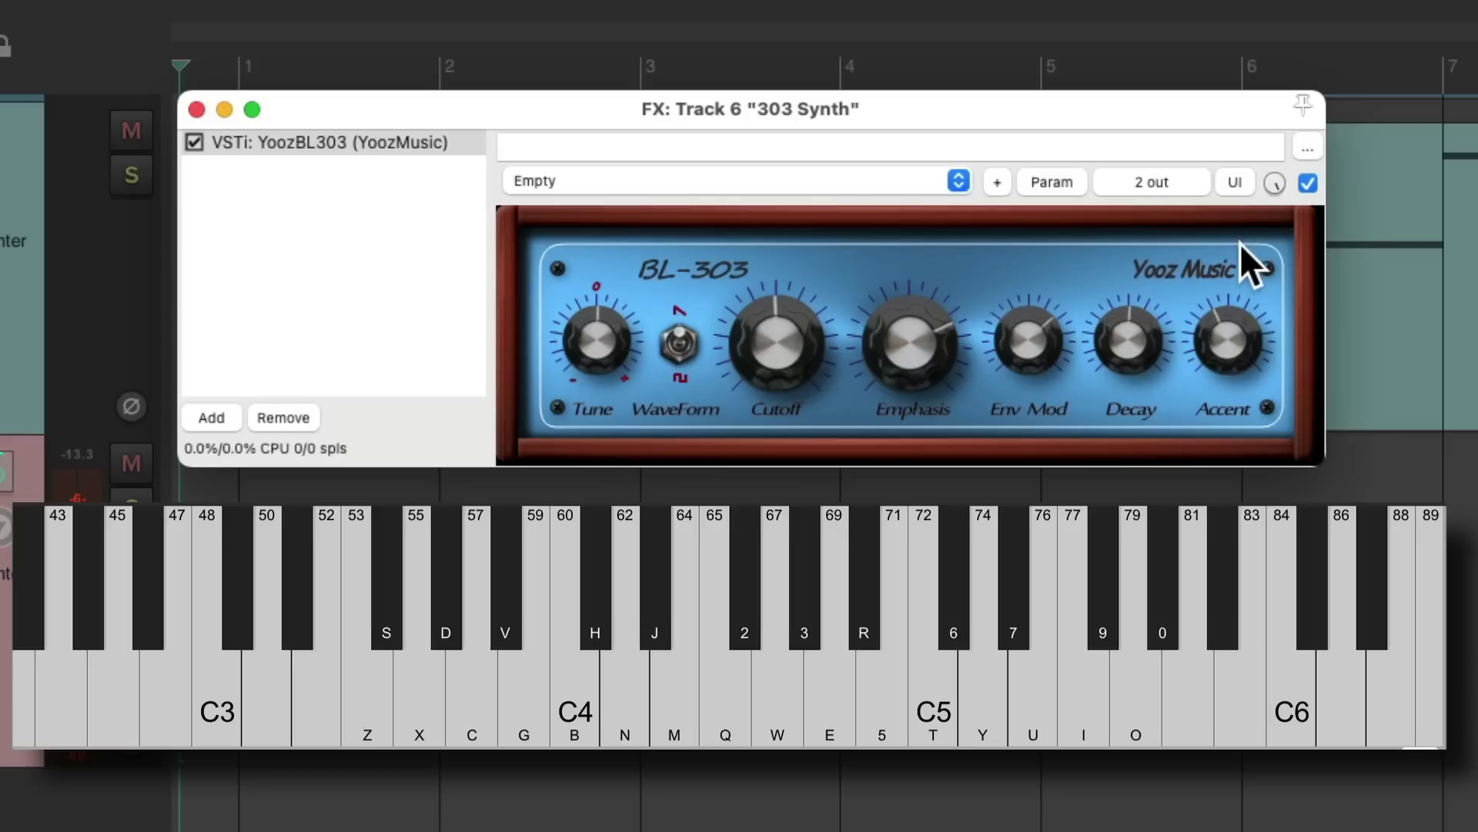
{"action": "key", "text": "n"}
{"action": "key", "text": "n"}
{"action": "key", "text": "n"}
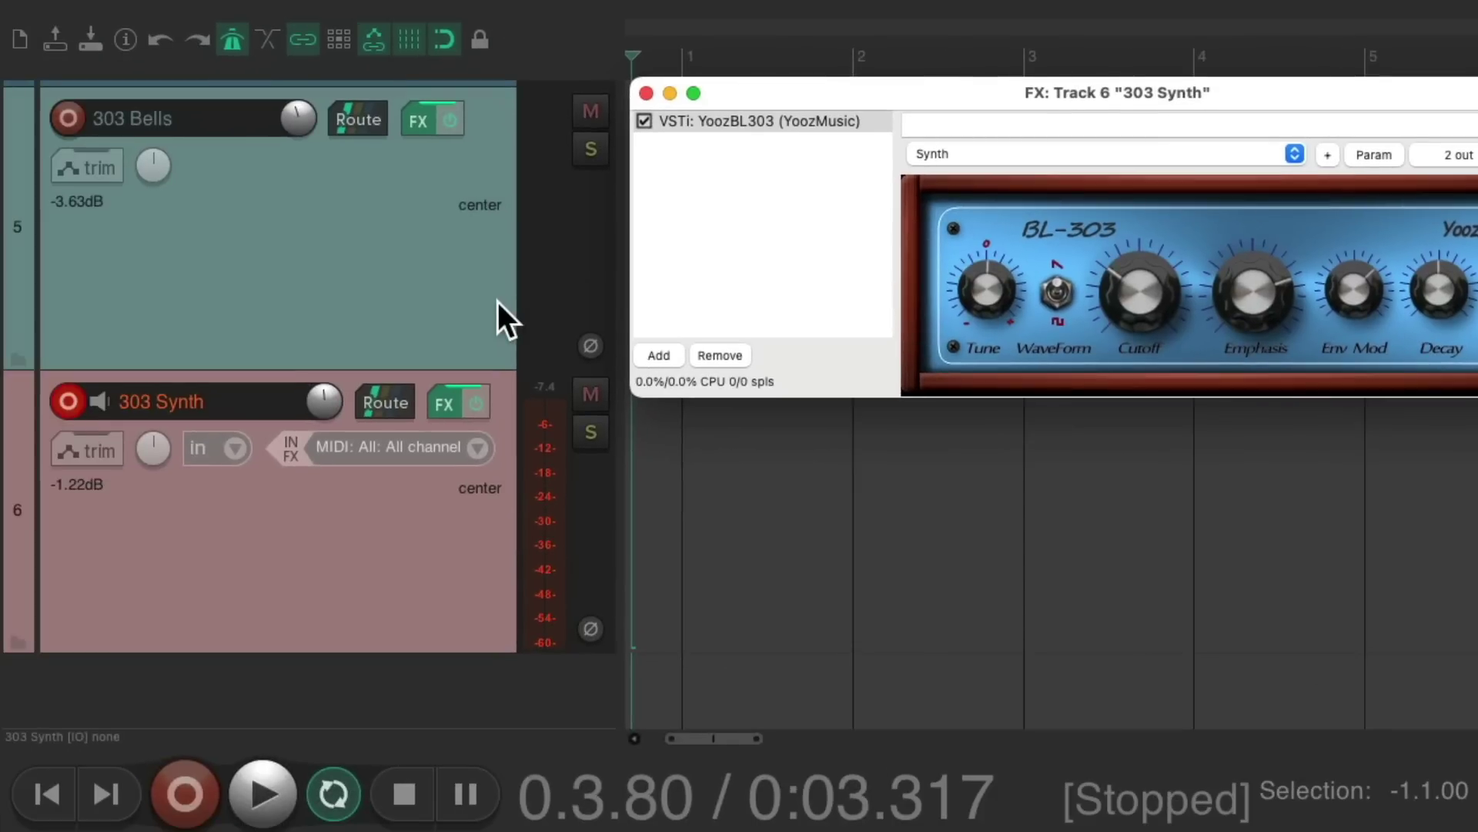
Drag Ping Pong Pan, Delay w/Tempo Ping-Pong and ReaVerbate from 303 Bells into 303 Synth's chain
{"action": "left_click", "coordinate": [413, 128]}
{"action": "left_click", "coordinate": [377, 166]}
{"action": "left_click", "coordinate": [417, 216], "text": "shift"}
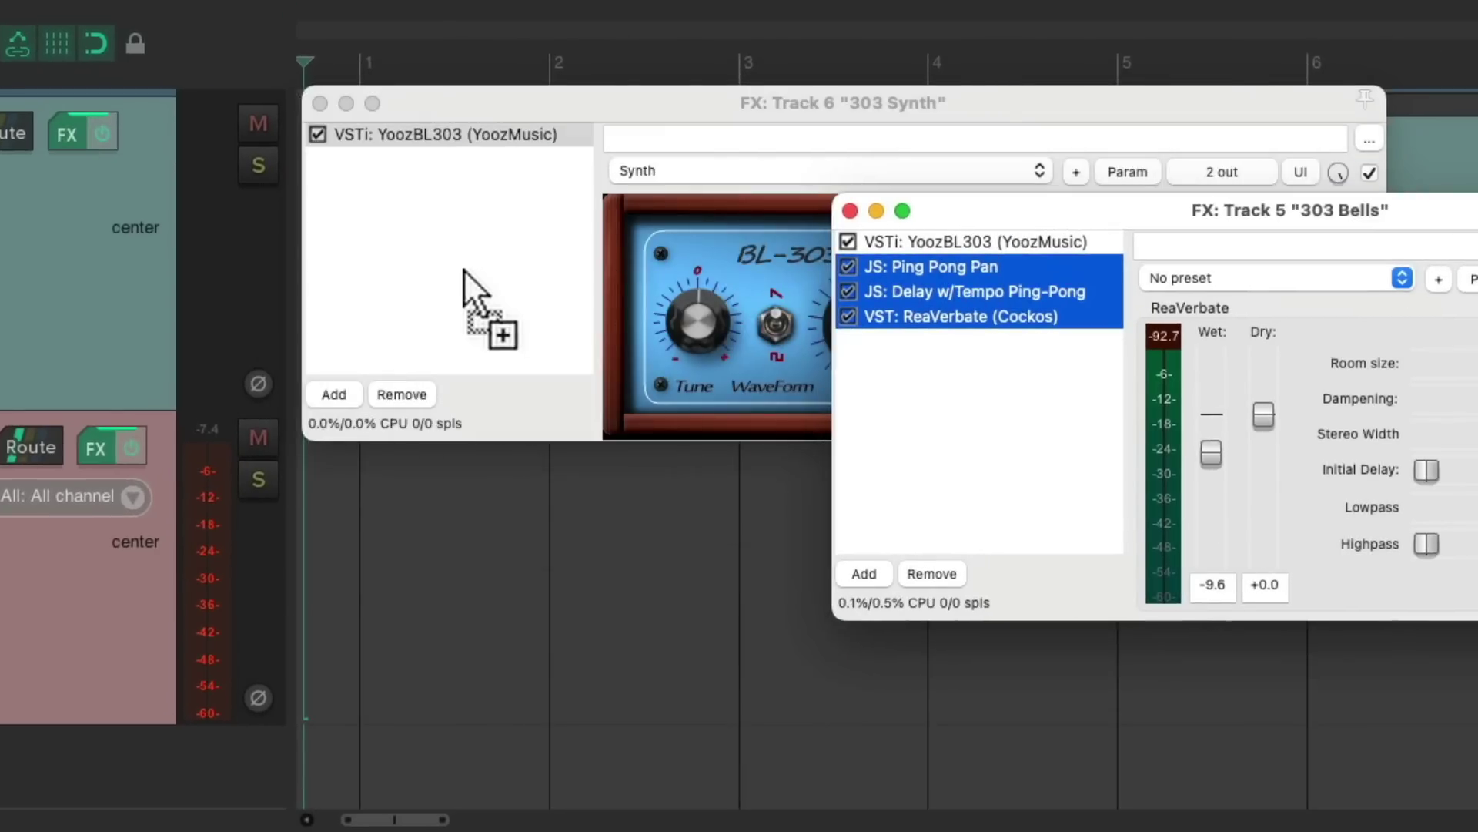
{"action": "left_click_drag", "start_coordinate": [464, 270], "coordinate": [463, 270]}
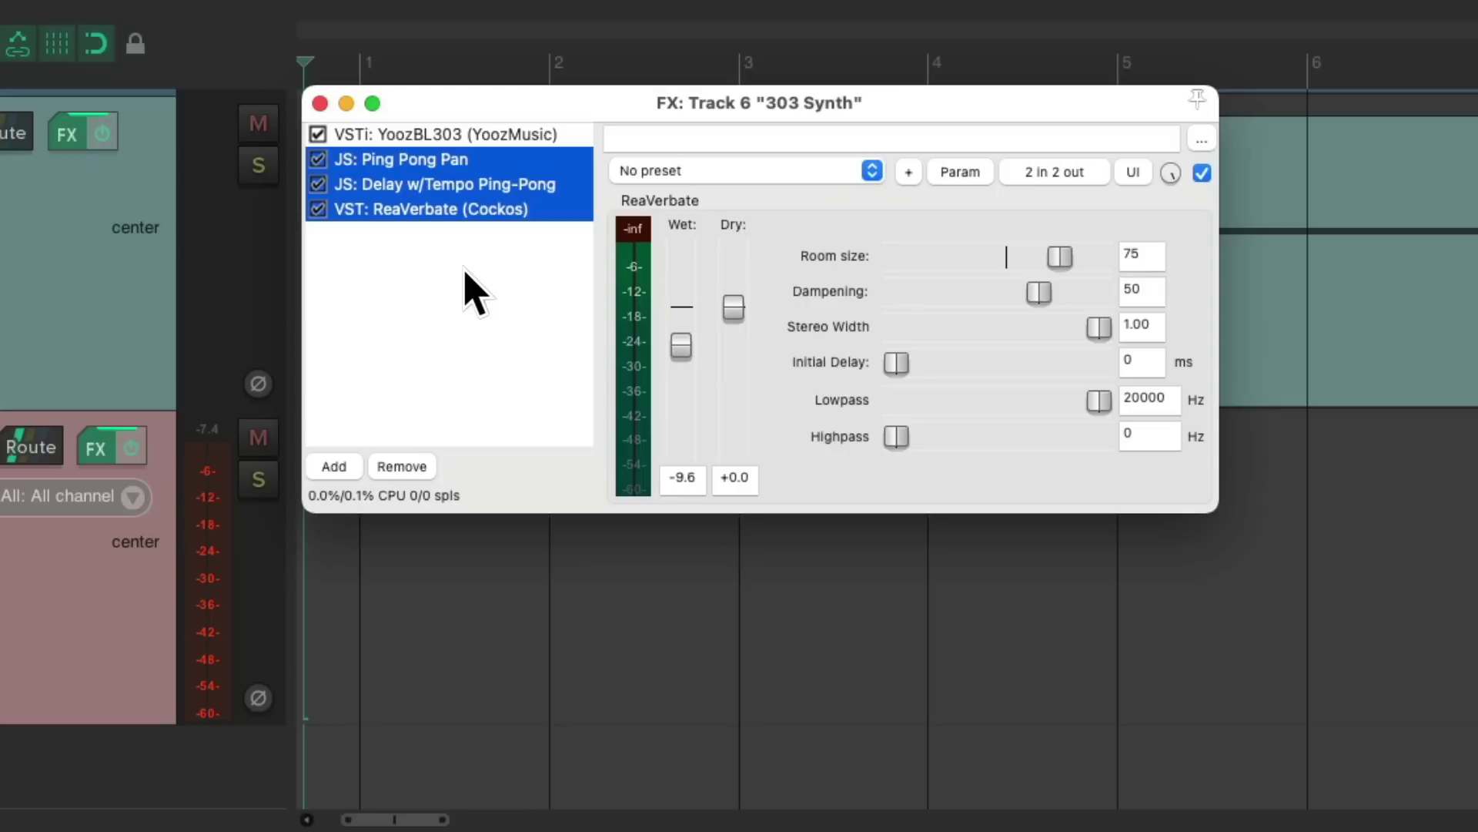
{"action": "key", "text": "alt+b"}
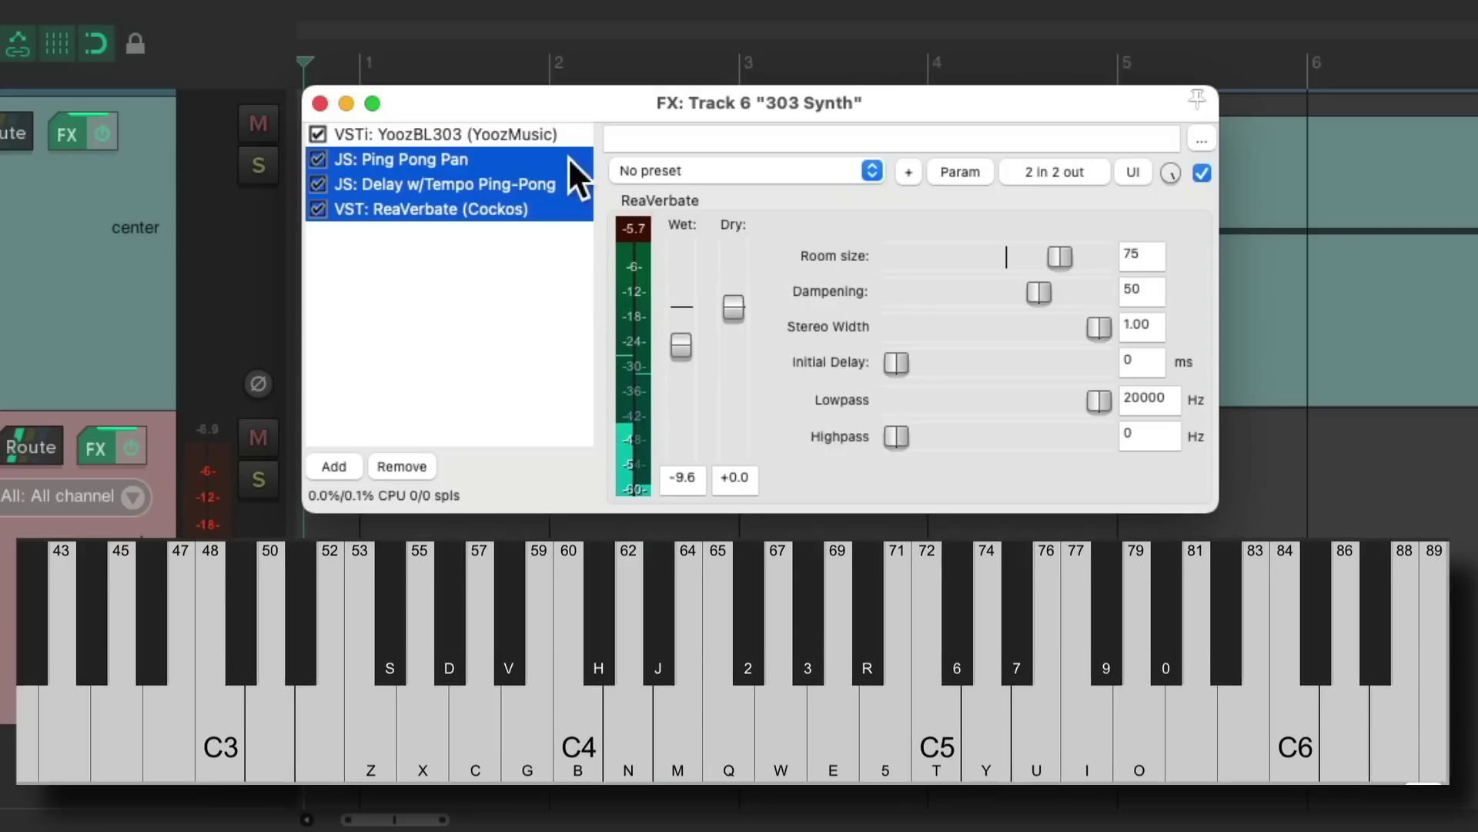
{"action": "left_click", "coordinate": [522, 132]}
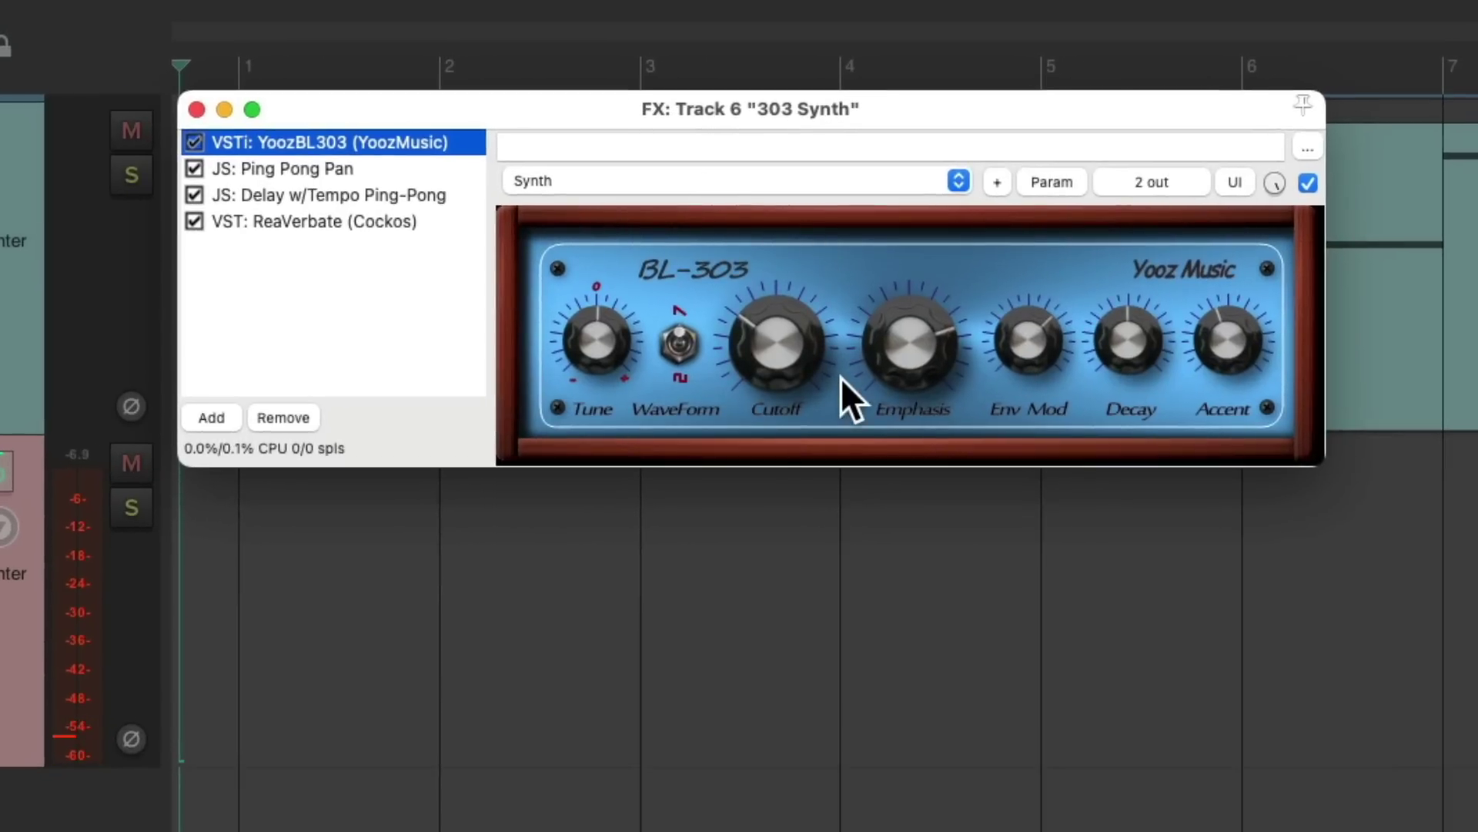
Open parameter modulation for the 303 Synth BL-303 Cutoff and enable its LFO
{"action": "left_click", "coordinate": [778, 343]}
{"action": "left_click", "coordinate": [1028, 182]}
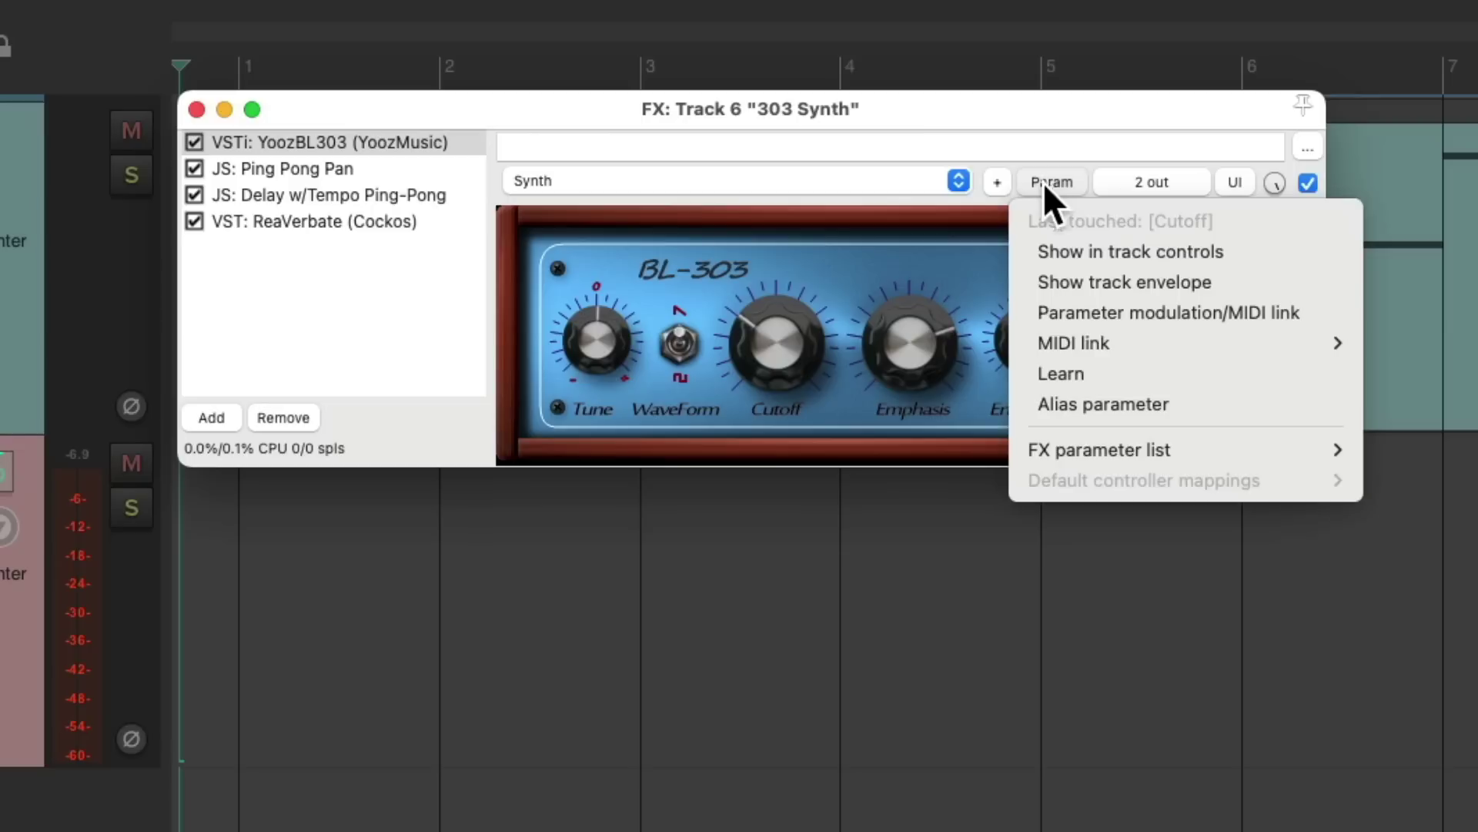
{"action": "left_click", "coordinate": [1024, 310]}
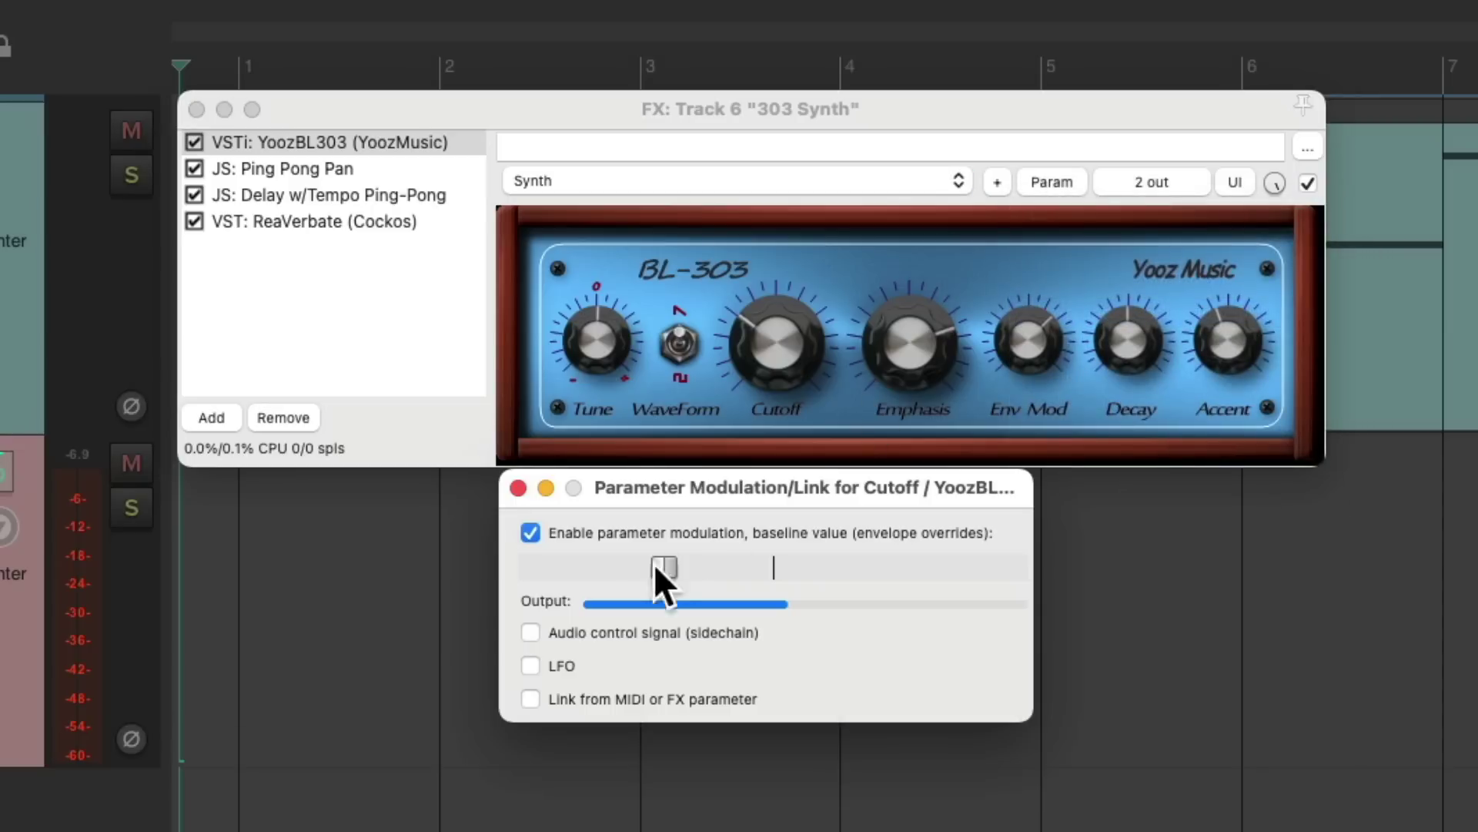
{"action": "left_click", "coordinate": [530, 665]}
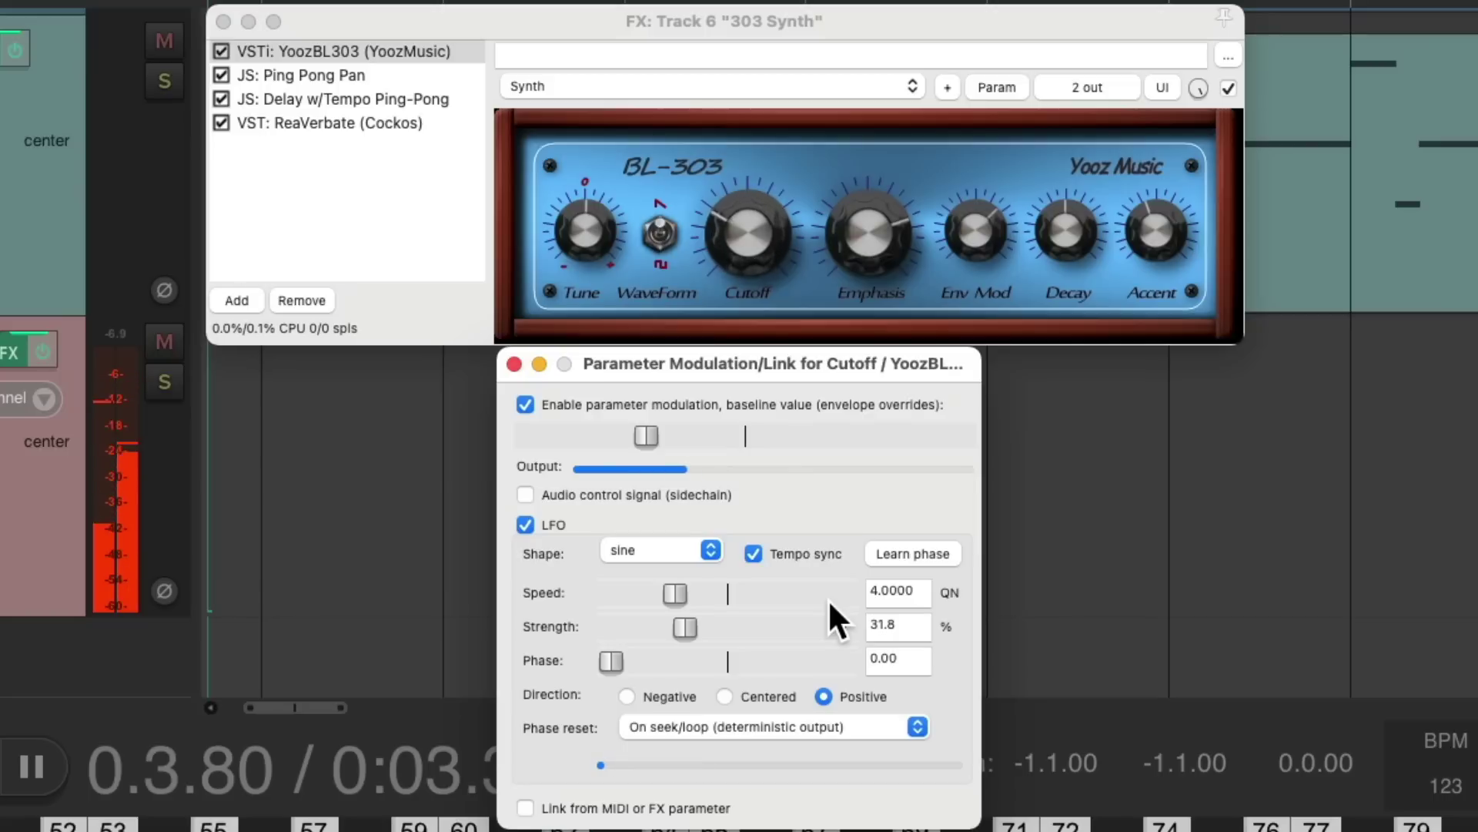
Close the FX windows, mute 303 Bells and start recording with a count-in
{"action": "left_click", "coordinate": [223, 22]}
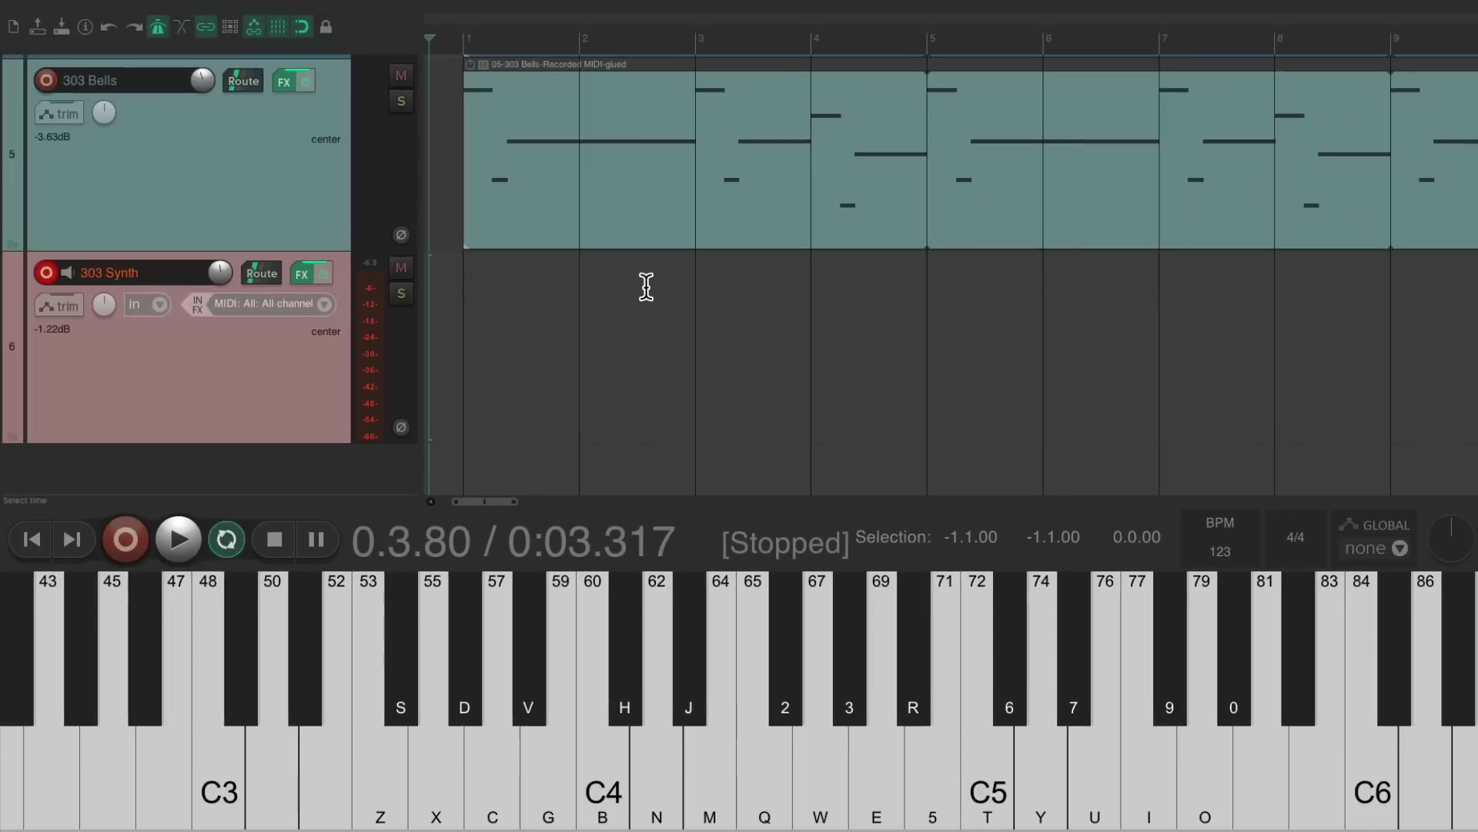
{"action": "left_click", "coordinate": [401, 75]}
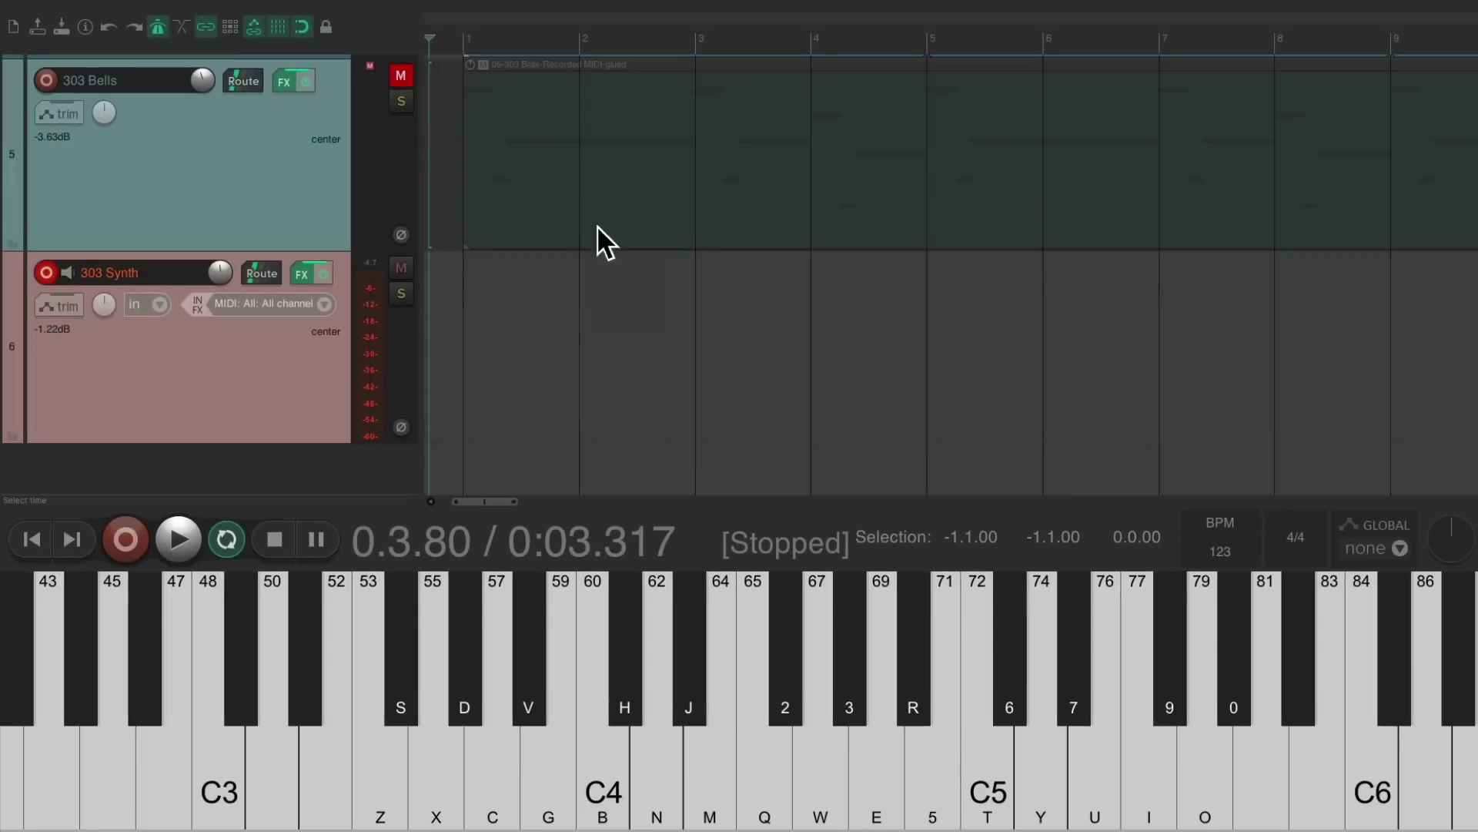
{"action": "key", "text": "ctrl+r"}
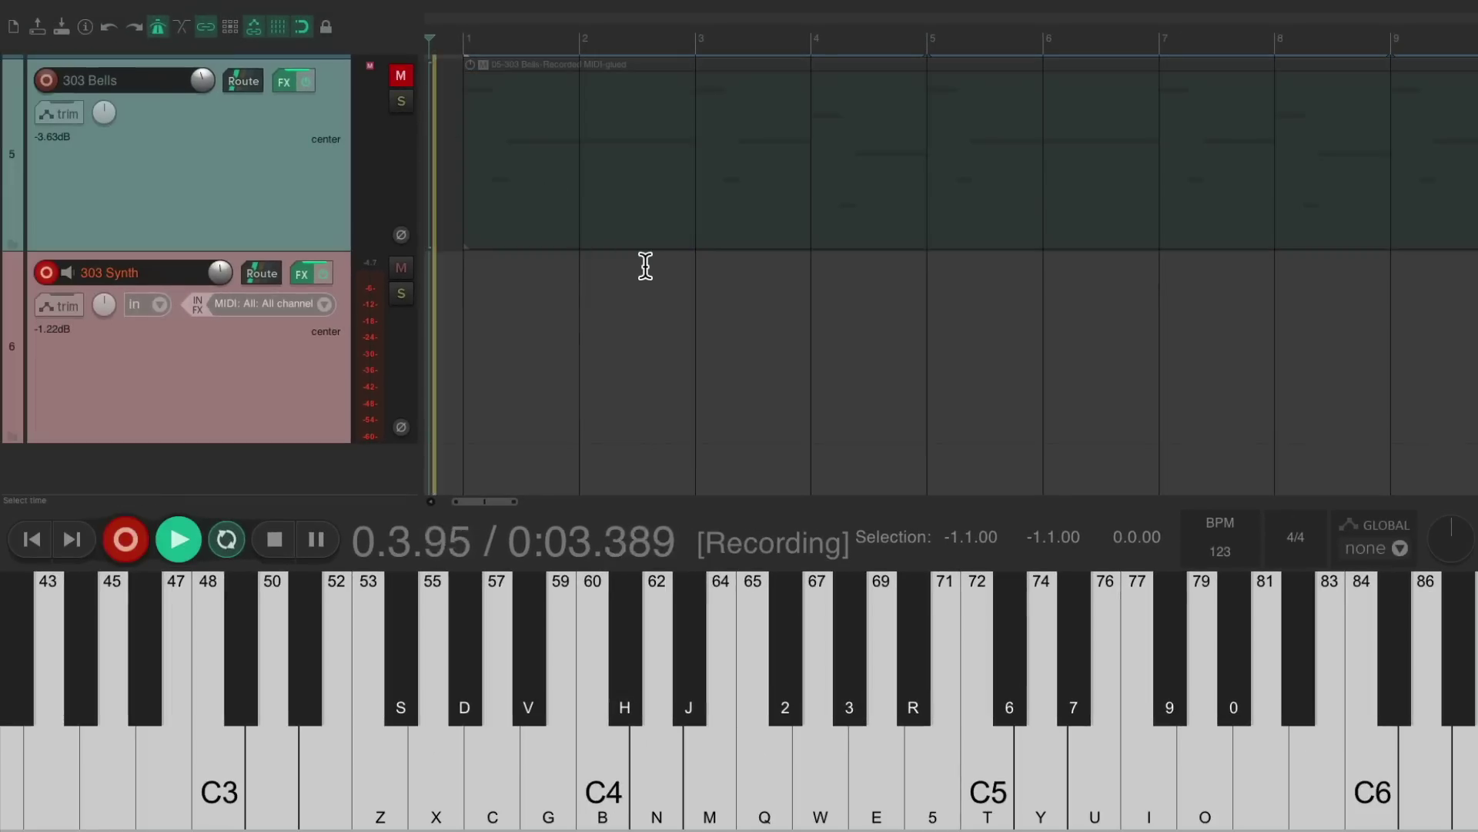
Play a five-bar riff into 303 Synth on the virtual keyboard, then stop recording
{"action": "key", "text": "n"}
{"action": "key", "text": "n"}
{"action": "key", "text": "n"}
{"action": "key", "text": "n"}
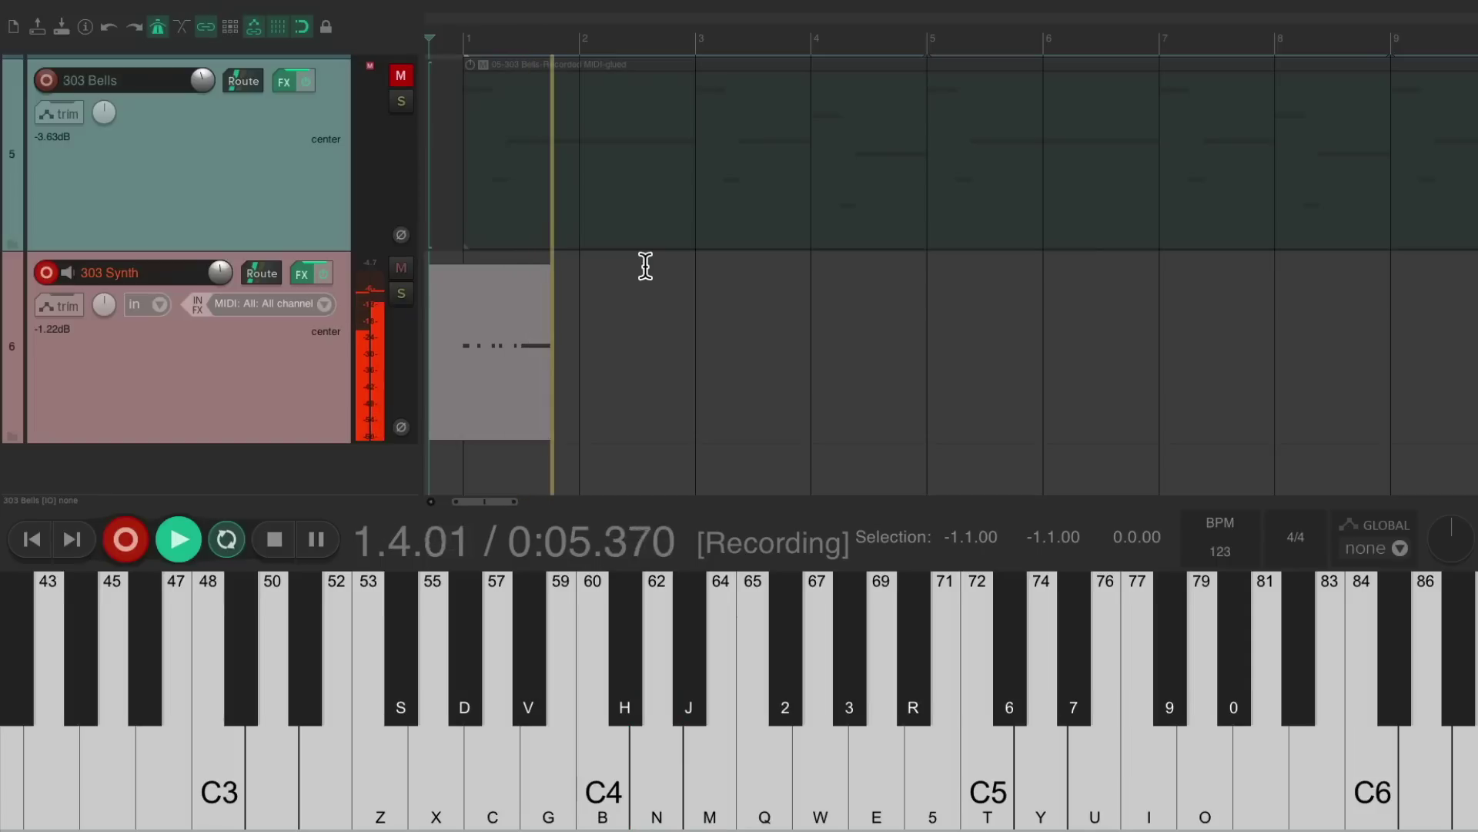
{"action": "key", "text": "b"}
{"action": "key", "text": "b"}
{"action": "key", "text": "n"}
{"action": "key", "text": "n"}
{"action": "key", "text": "n"}
{"action": "key", "text": "n"}
{"action": "key", "text": "n"}
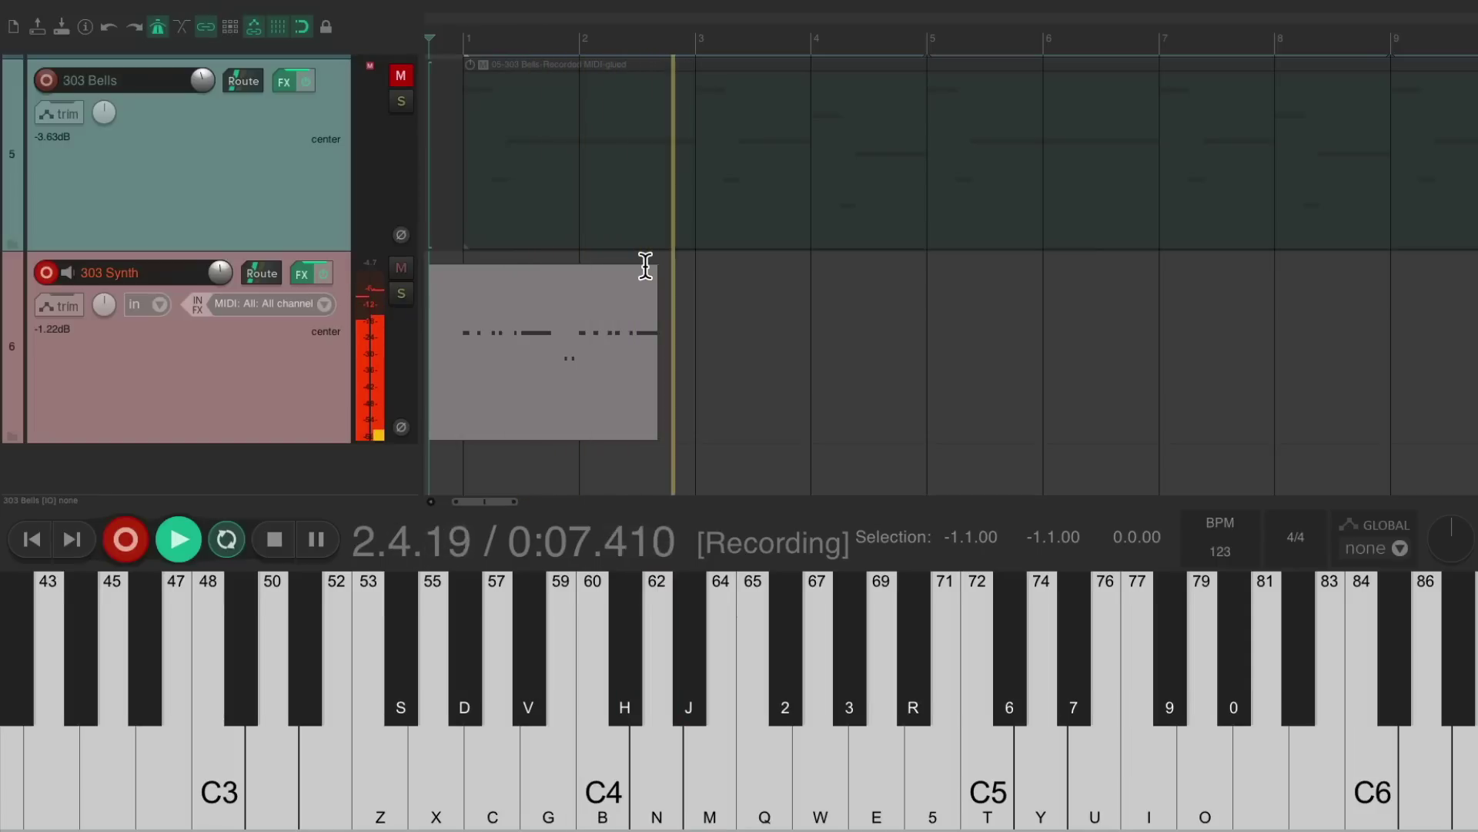
{"action": "key", "text": "n"}
{"action": "key", "text": "t"}
{"action": "key", "text": "t"}
{"action": "key", "text": "t"}
{"action": "key", "text": "t"}
{"action": "key", "text": "e"}
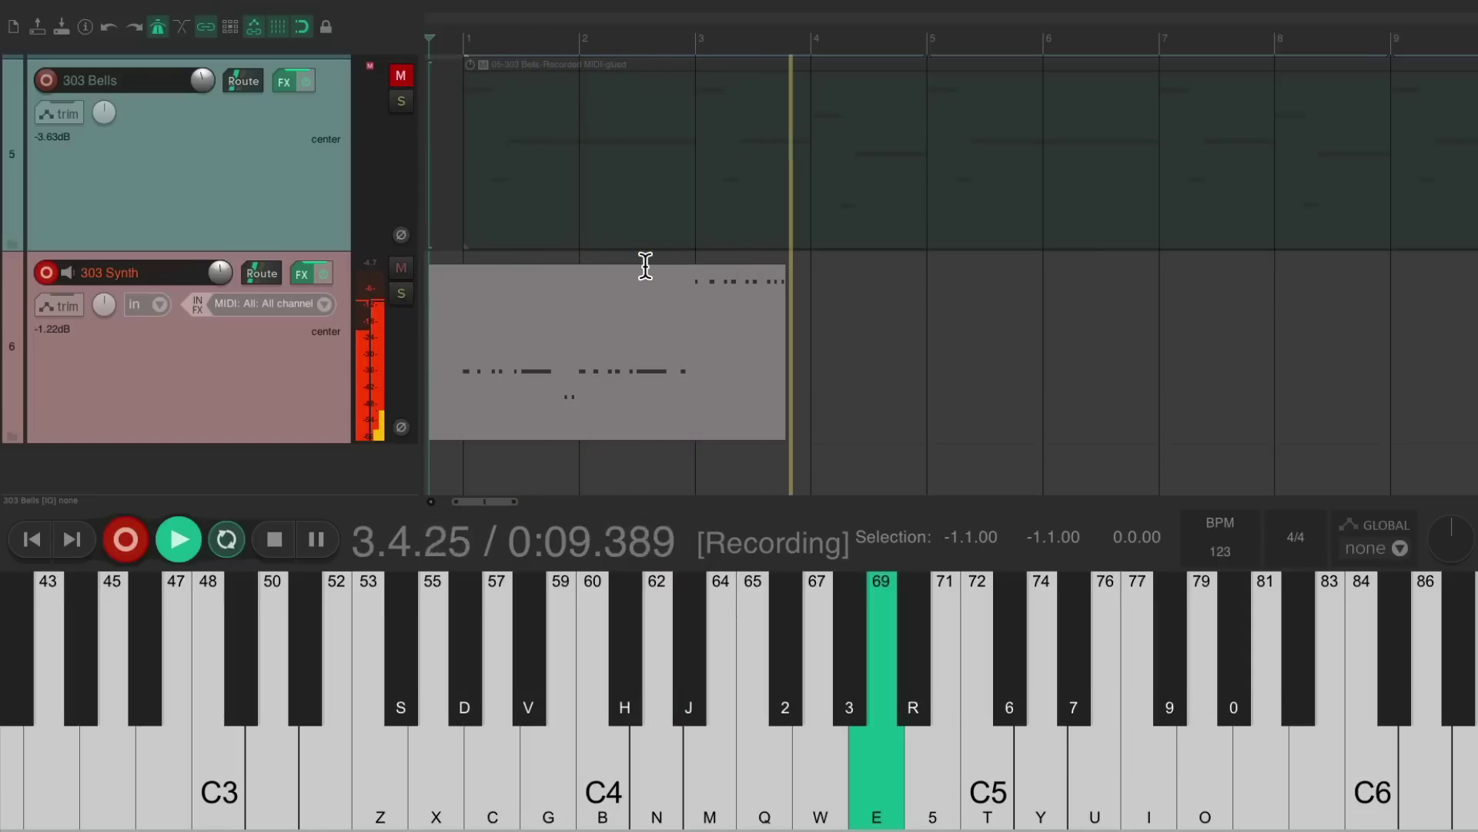
{"action": "key", "text": "w"}
{"action": "key", "text": "w"}
{"action": "key", "text": "w"}
{"action": "key", "text": "e"}
{"action": "key", "text": "q"}
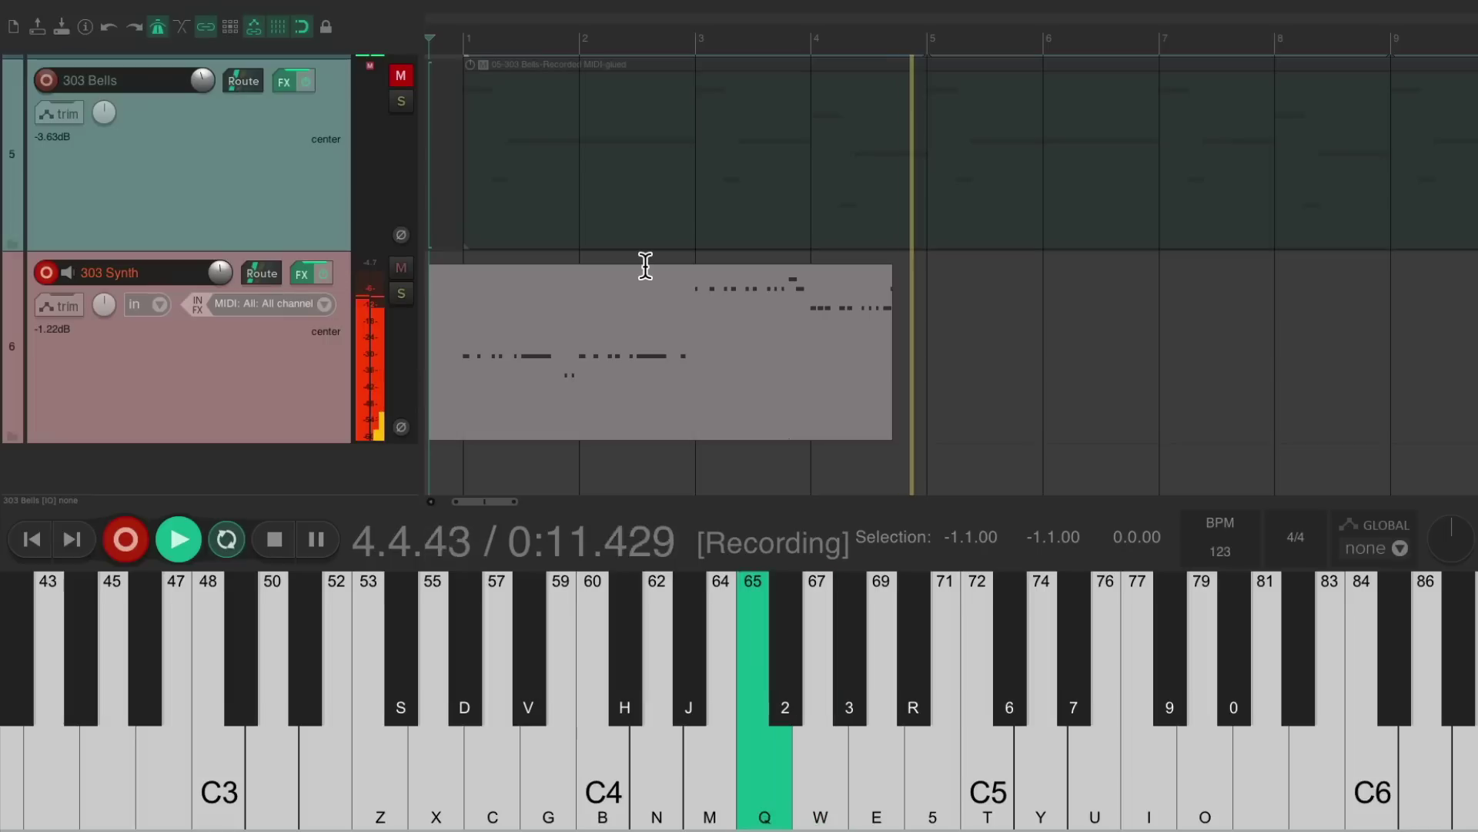
{"action": "key", "text": "n"}
{"action": "key", "text": "n"}
{"action": "key", "text": "n"}
{"action": "key", "text": "n"}
{"action": "key", "text": "n"}
{"action": "key", "text": "space"}
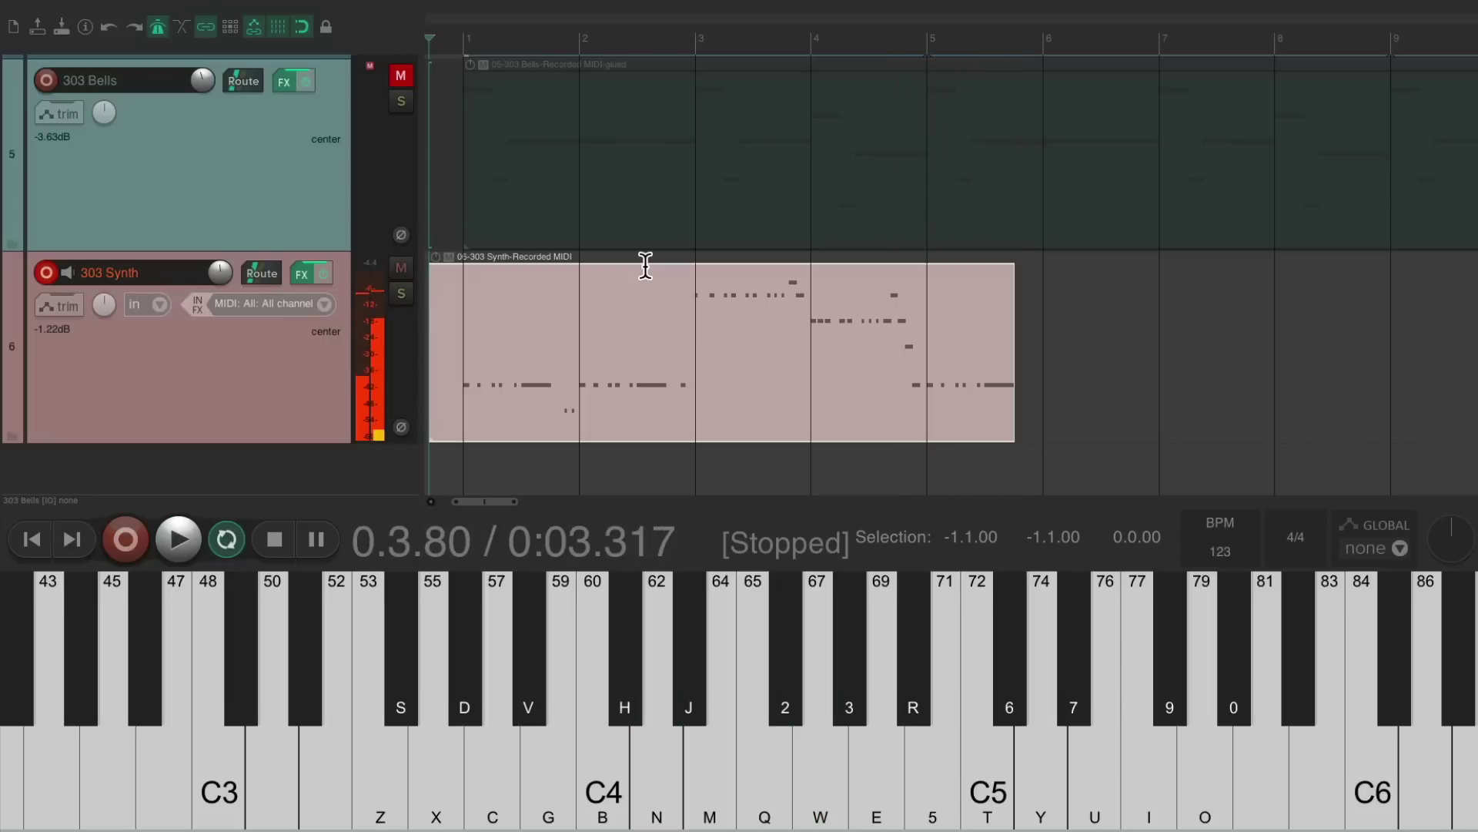
Disarm 303 Synth and trim the recorded item to span bars 1 to 5
{"action": "left_click", "coordinate": [645, 265]}
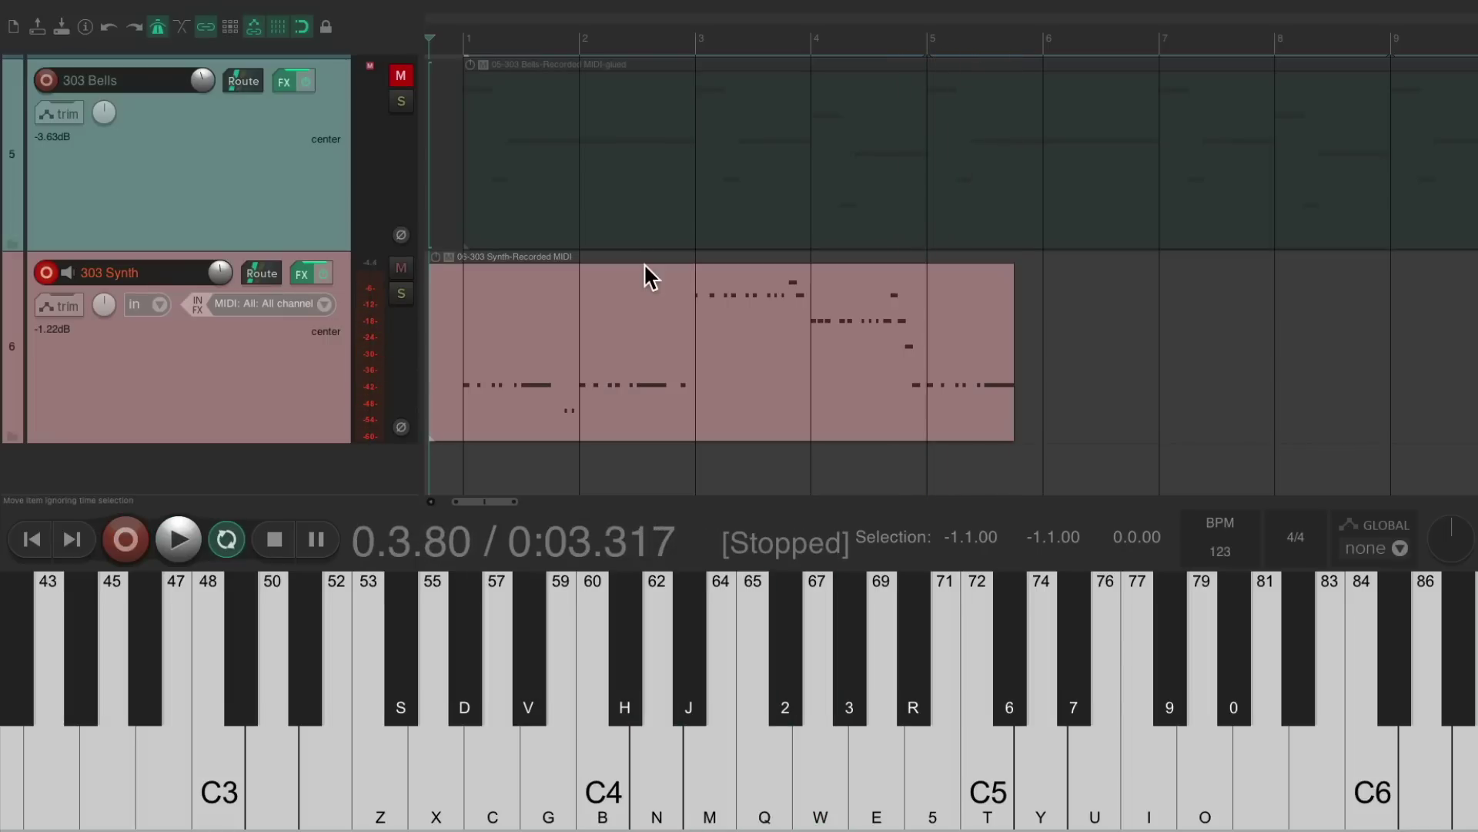
{"action": "left_click", "coordinate": [46, 271]}
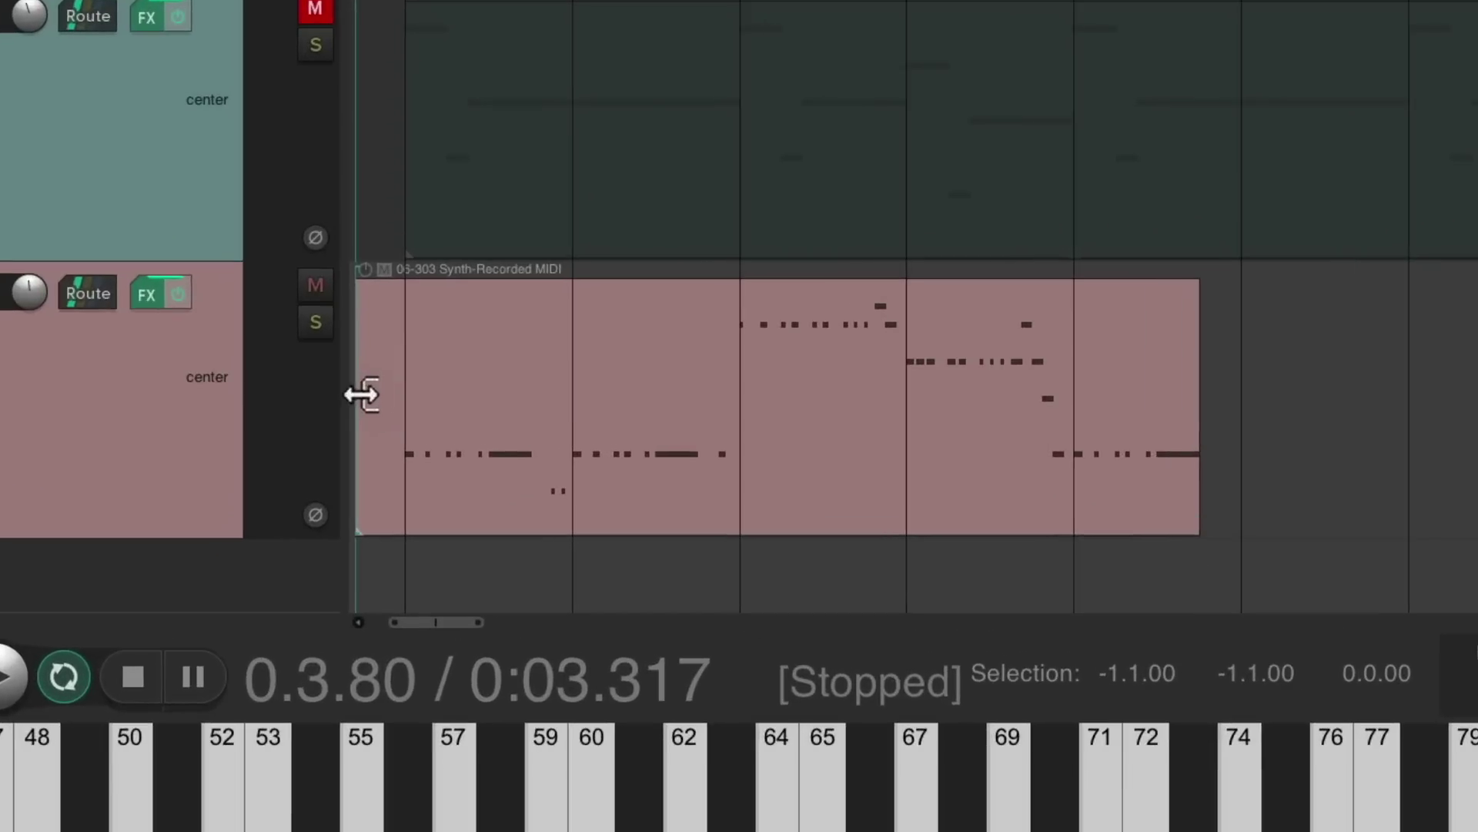
{"action": "left_click_drag", "start_coordinate": [433, 342], "coordinate": [463, 344]}
{"action": "left_click_drag", "start_coordinate": [1200, 439], "coordinate": [1074, 435]}
Loop the trimmed 303 Synth part out across the song and play it back
{"action": "left_click", "coordinate": [745, 330]}
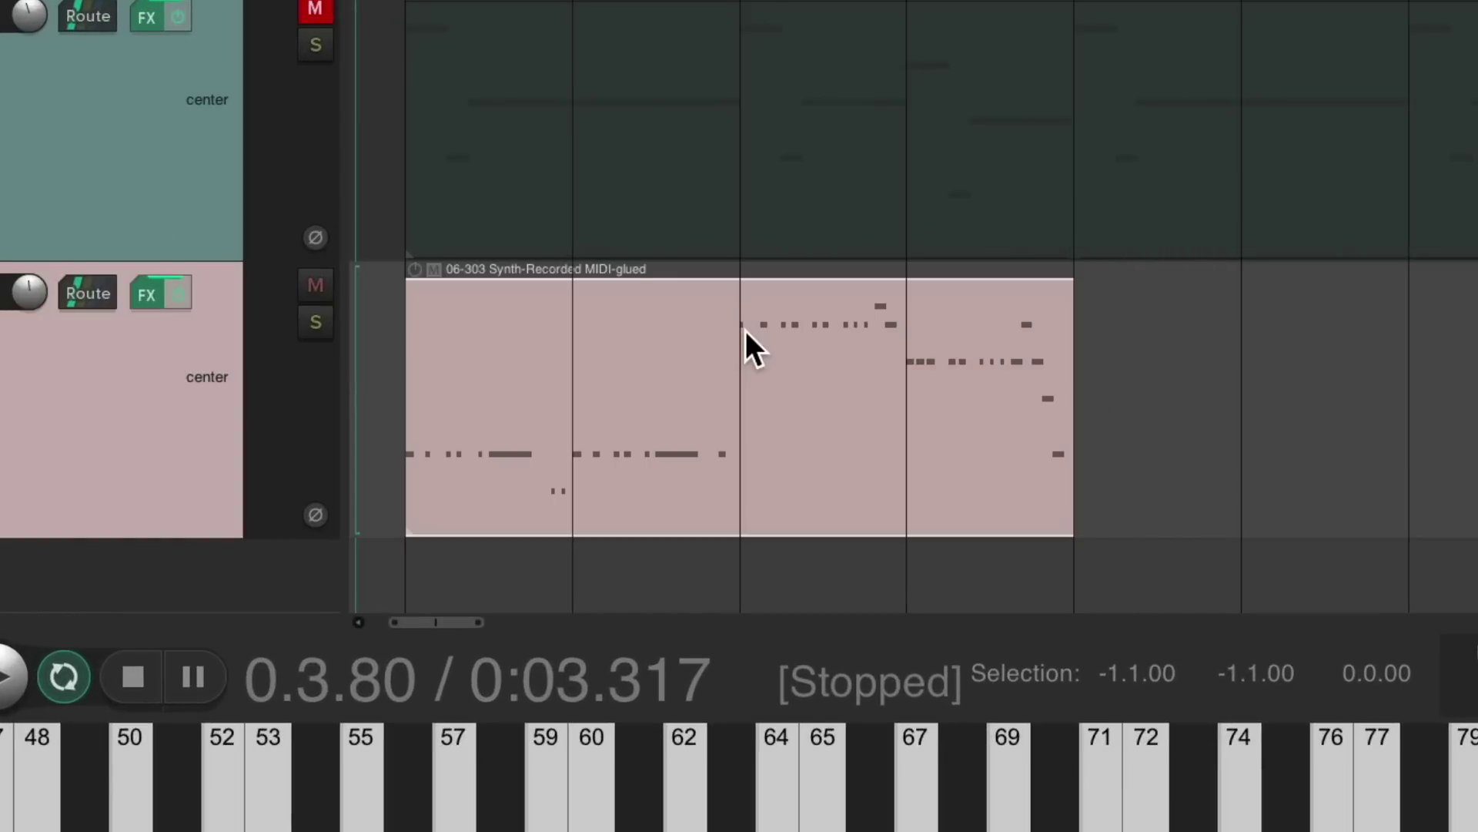
{"action": "scroll", "coordinate": [746, 330], "scroll_direction": "down", "scroll_amount": 10}
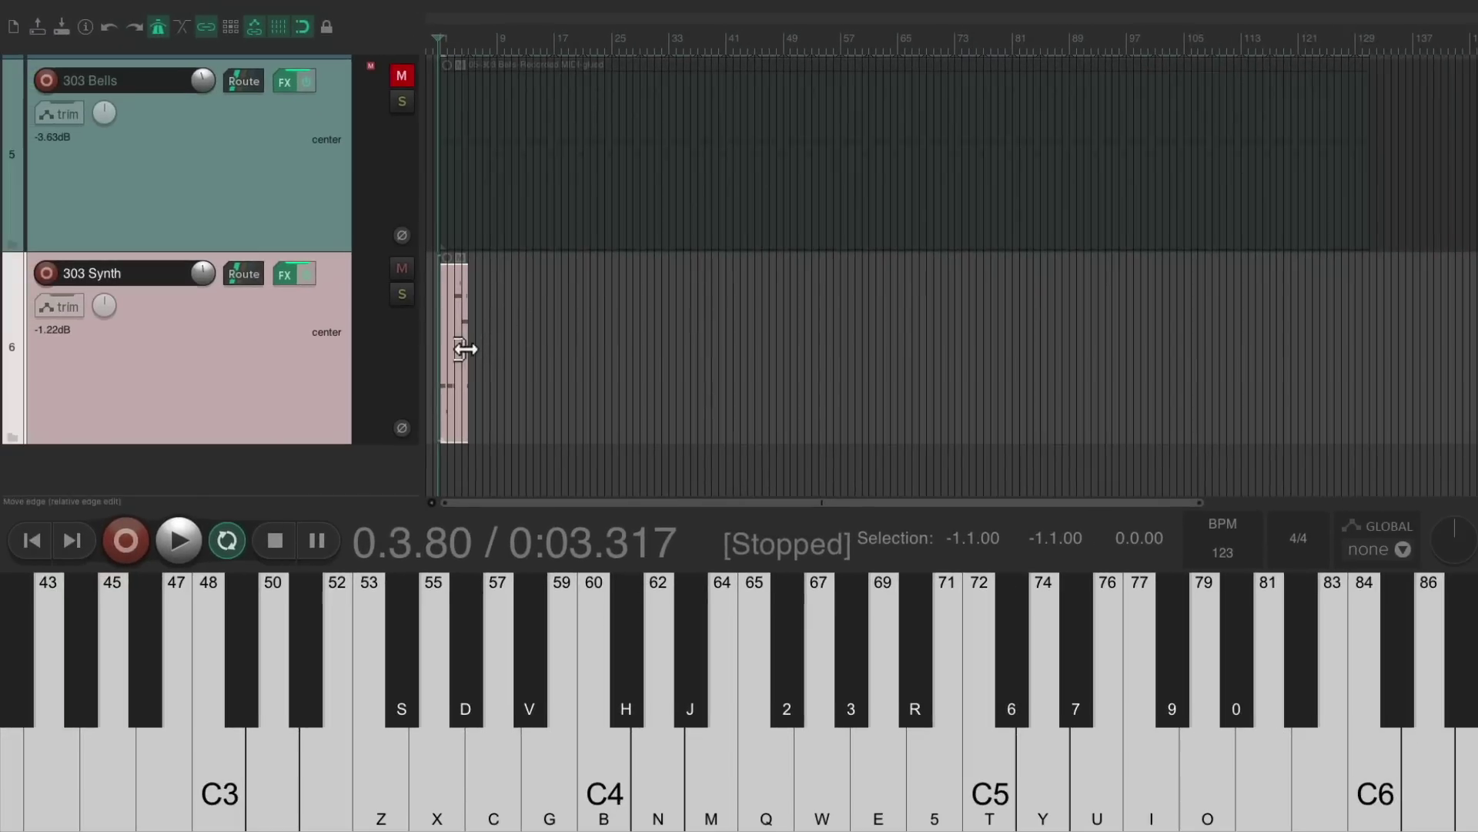
{"action": "left_click_drag", "start_coordinate": [465, 348], "coordinate": [1370, 367]}
{"action": "scroll", "coordinate": [1351, 376], "scroll_direction": "up", "scroll_amount": 10}
{"action": "key", "text": "space"}
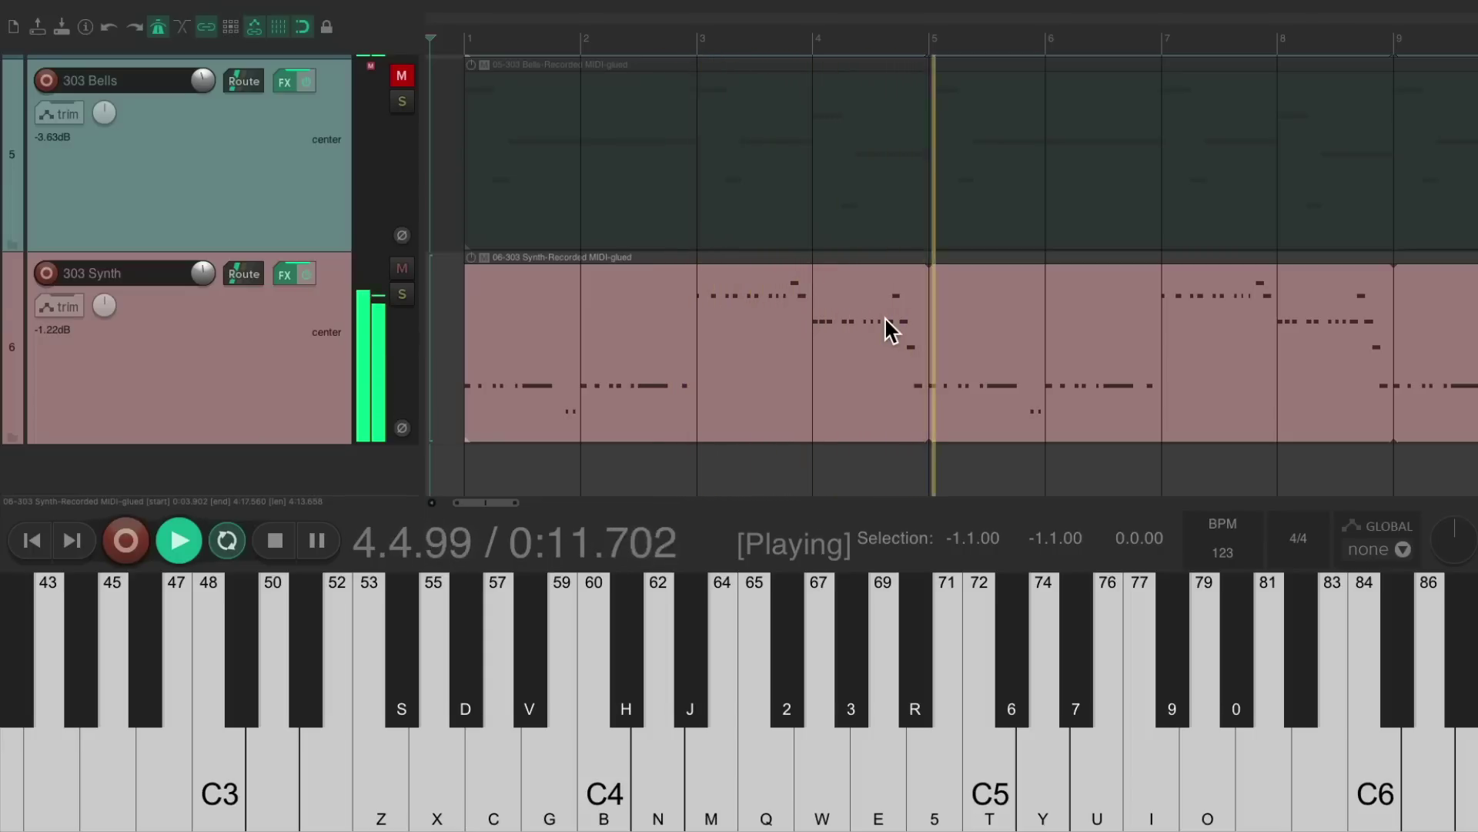
Stop playback, view the 303 Synth plugin, then play the full arrangement from the start
{"action": "key", "text": "space"}
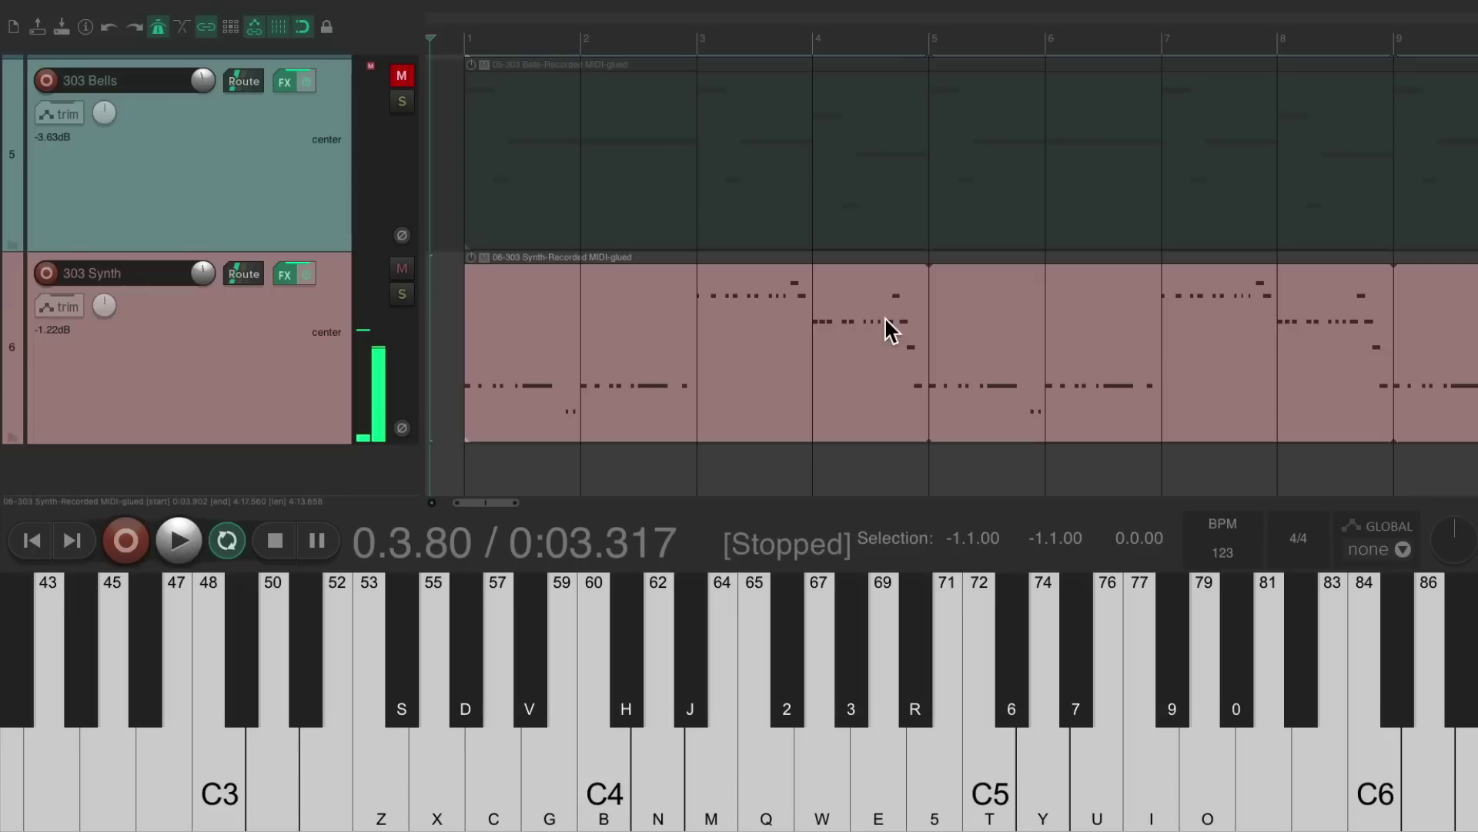
{"action": "double_click", "coordinate": [885, 317]}
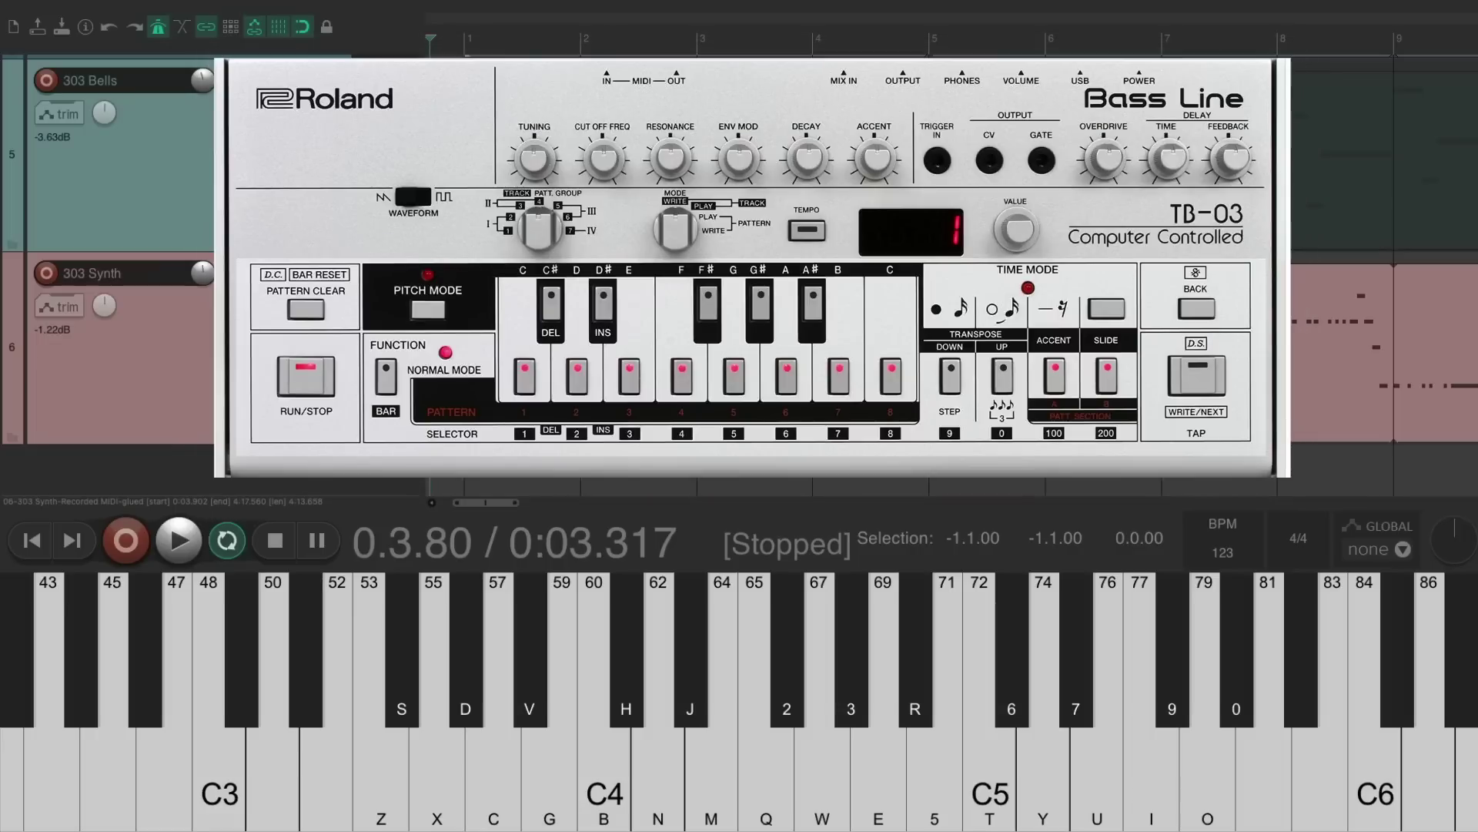
{"action": "key", "text": "space"}
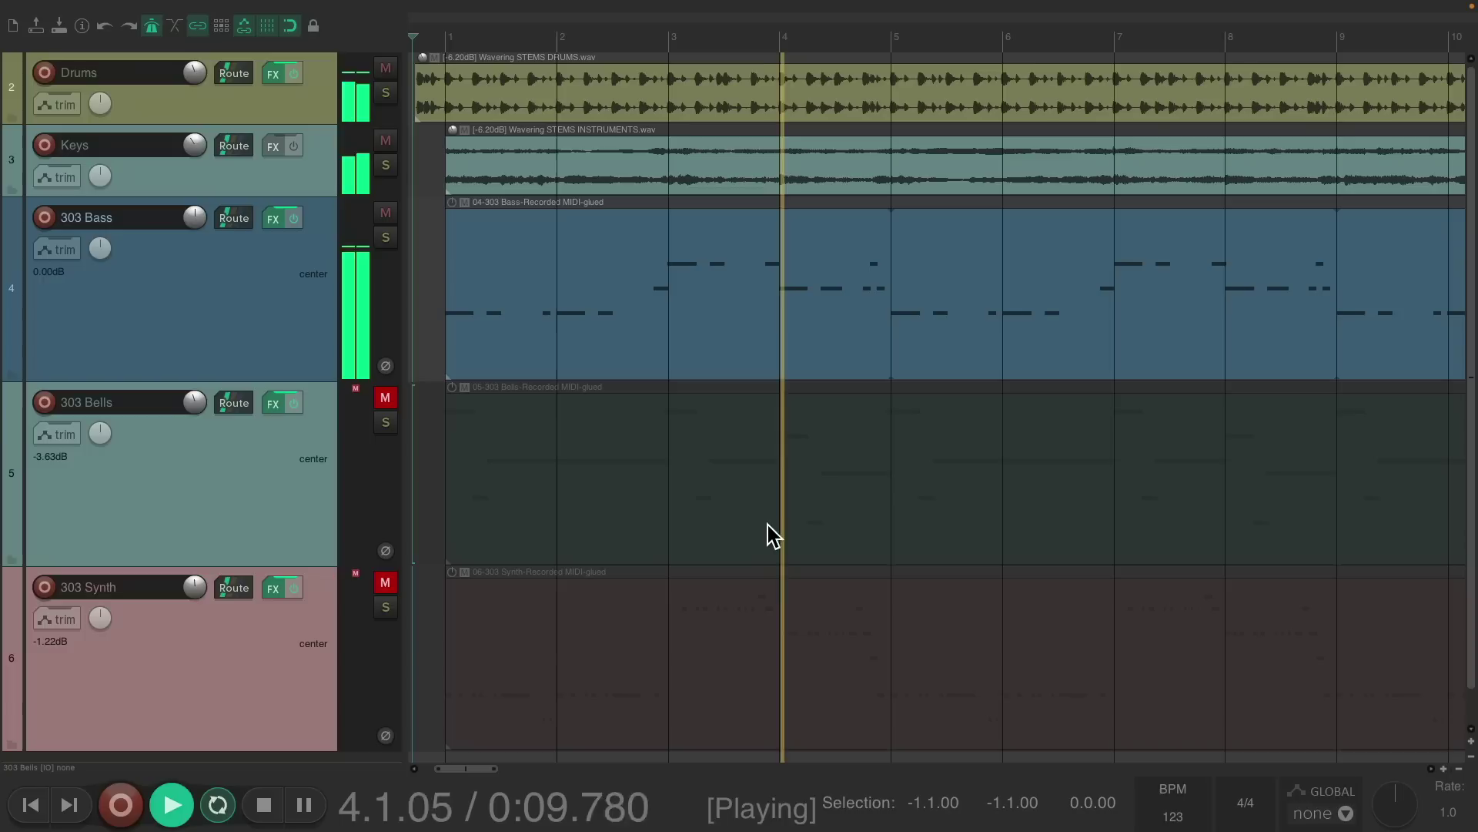
Unmute 303 Bells and 303 Synth, briefly re-muting Bells to compare before unmuting it
{"action": "left_click", "coordinate": [385, 397]}
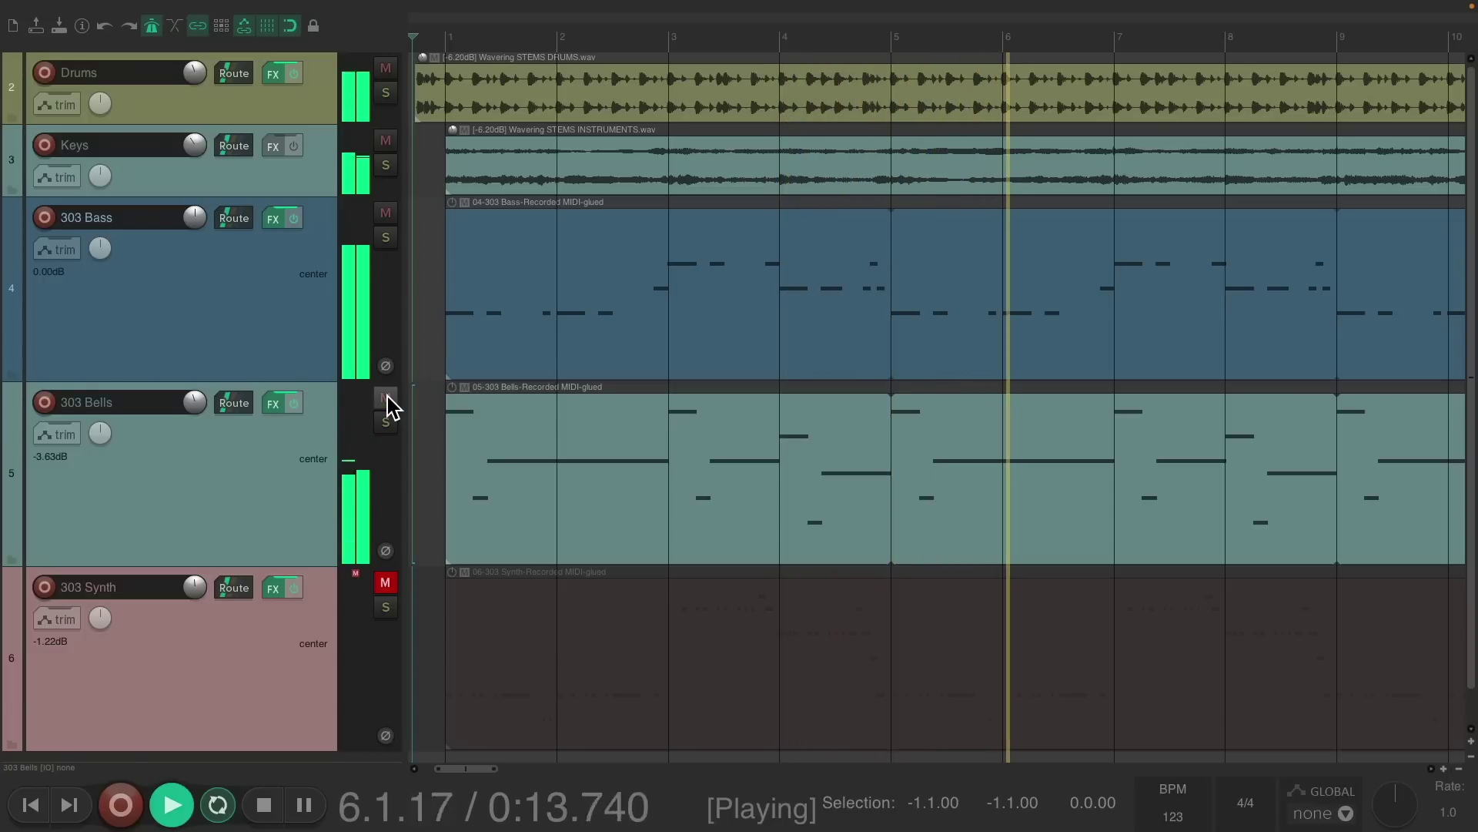
{"action": "left_click", "coordinate": [386, 583]}
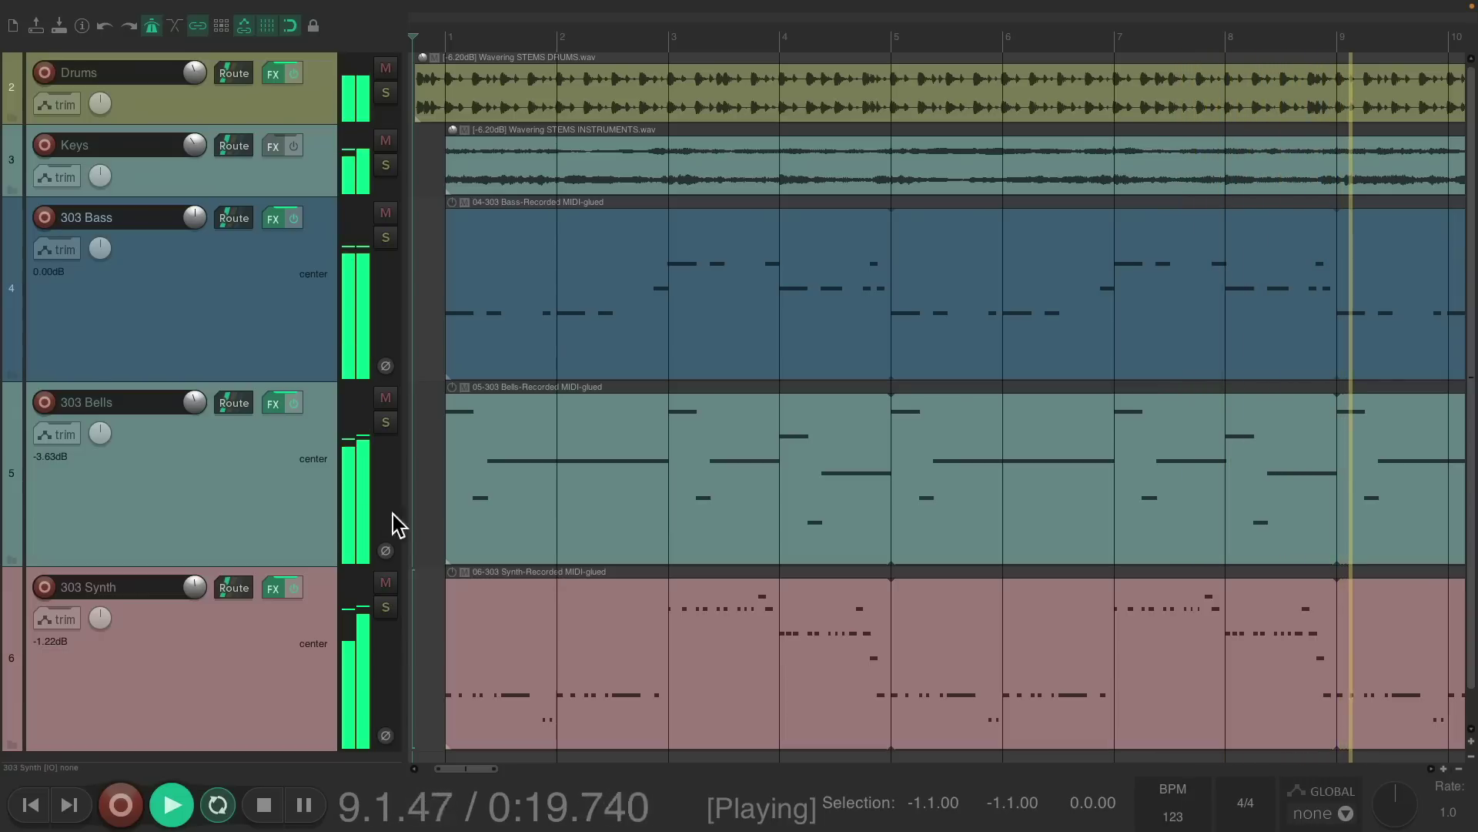
{"action": "left_click", "coordinate": [385, 402]}
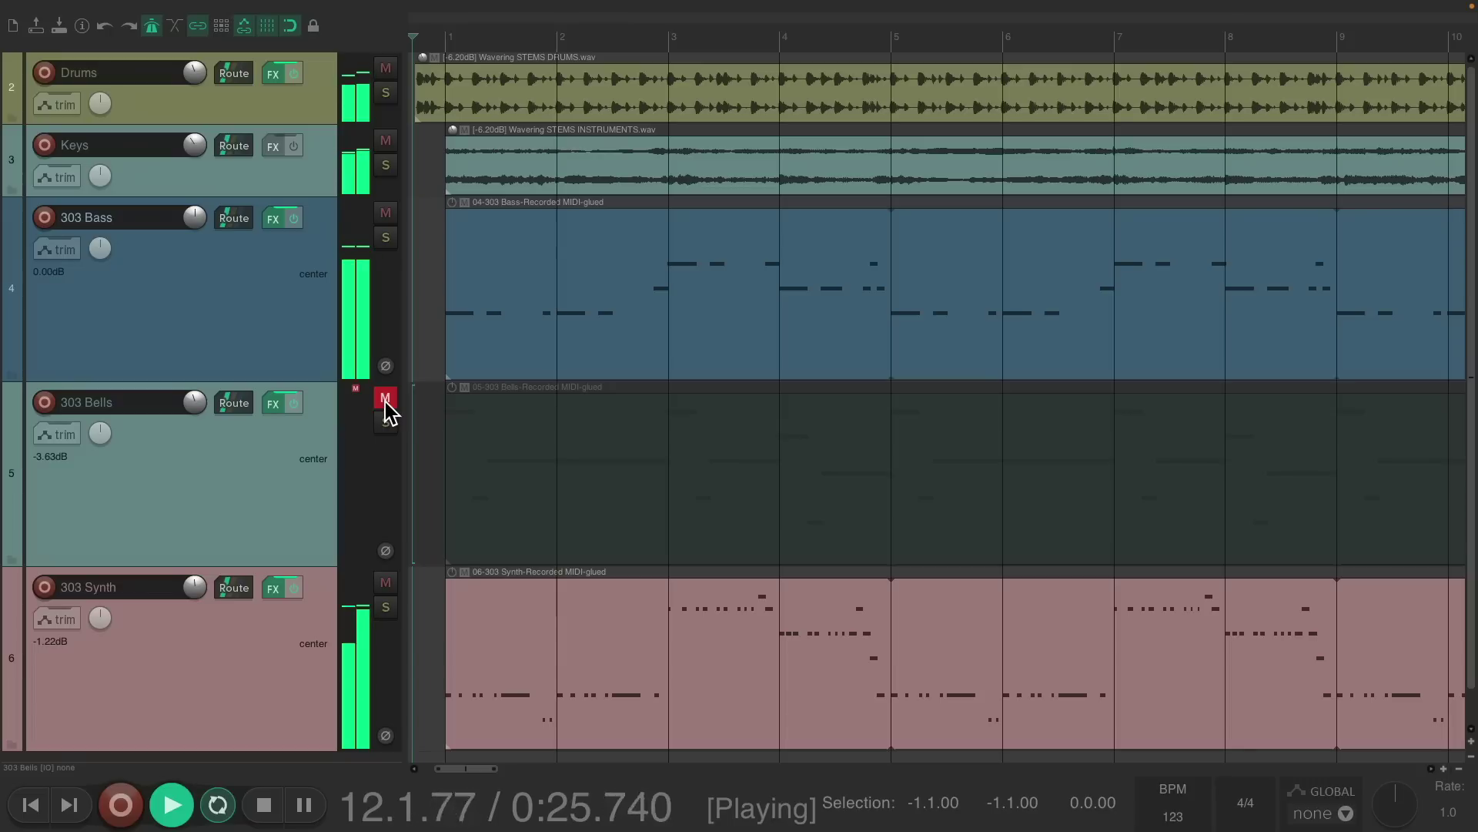
{"action": "left_click", "coordinate": [385, 402]}
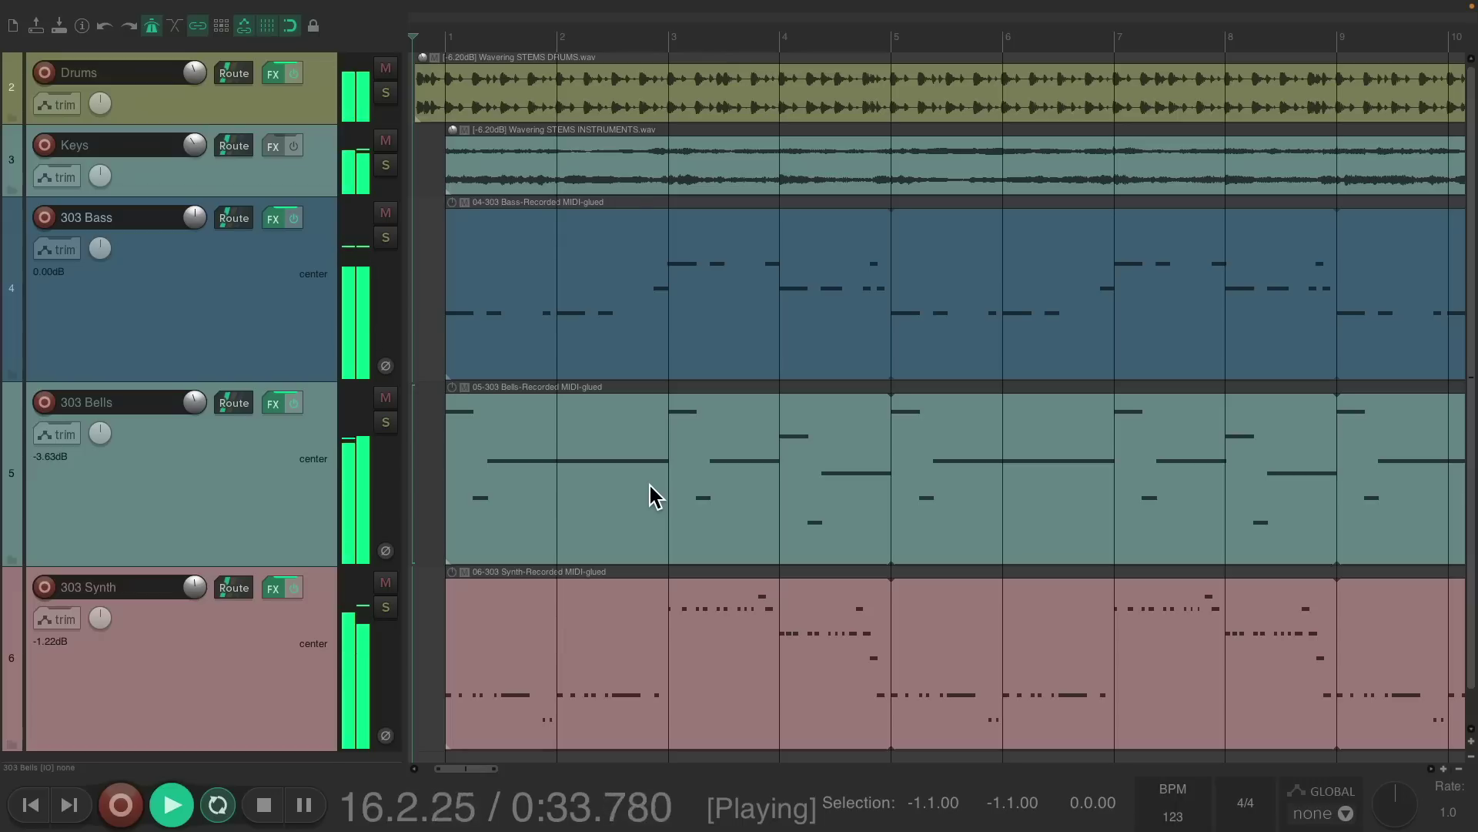
{"action": "key", "text": "space"}
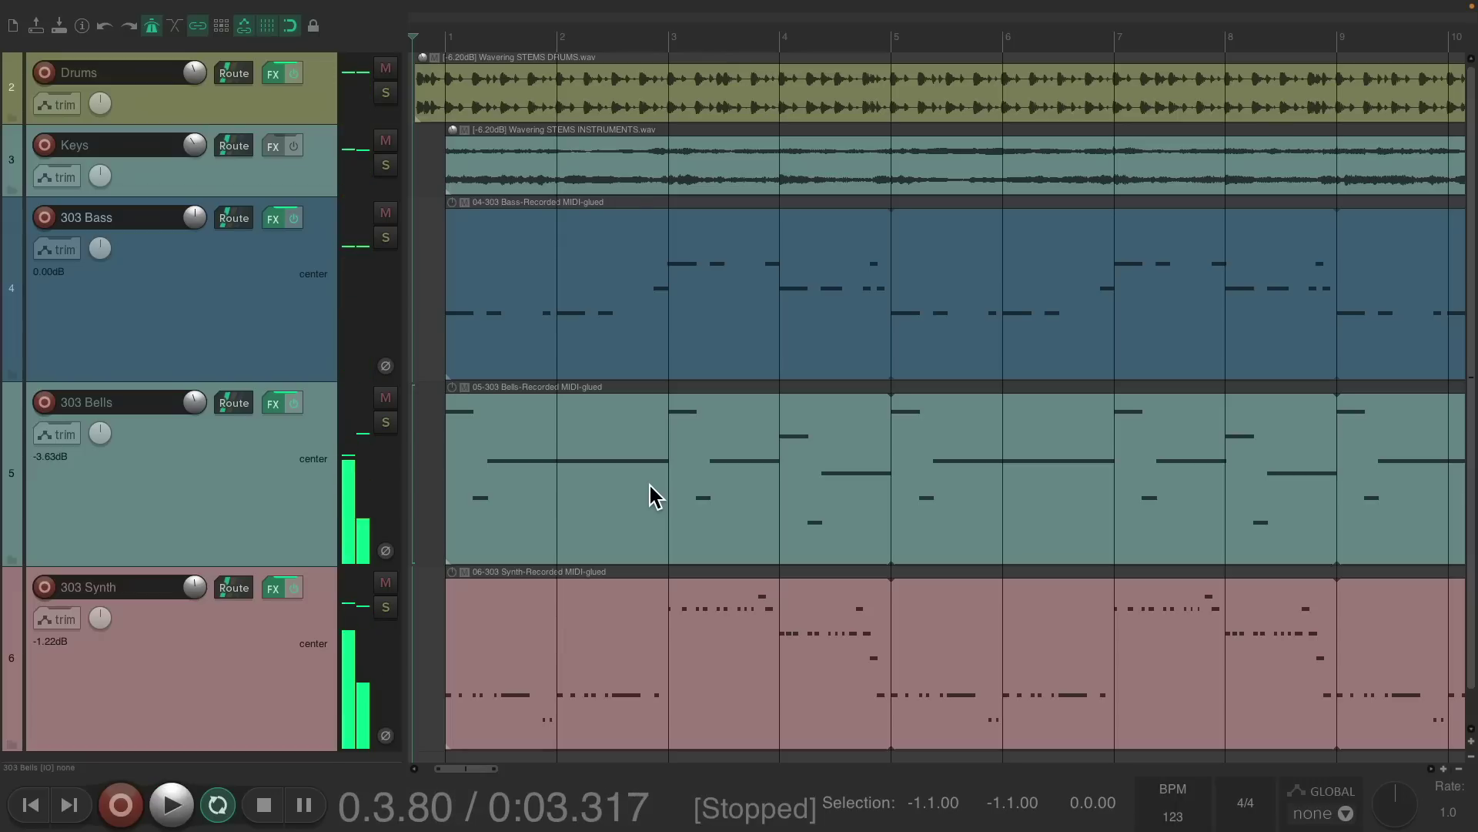